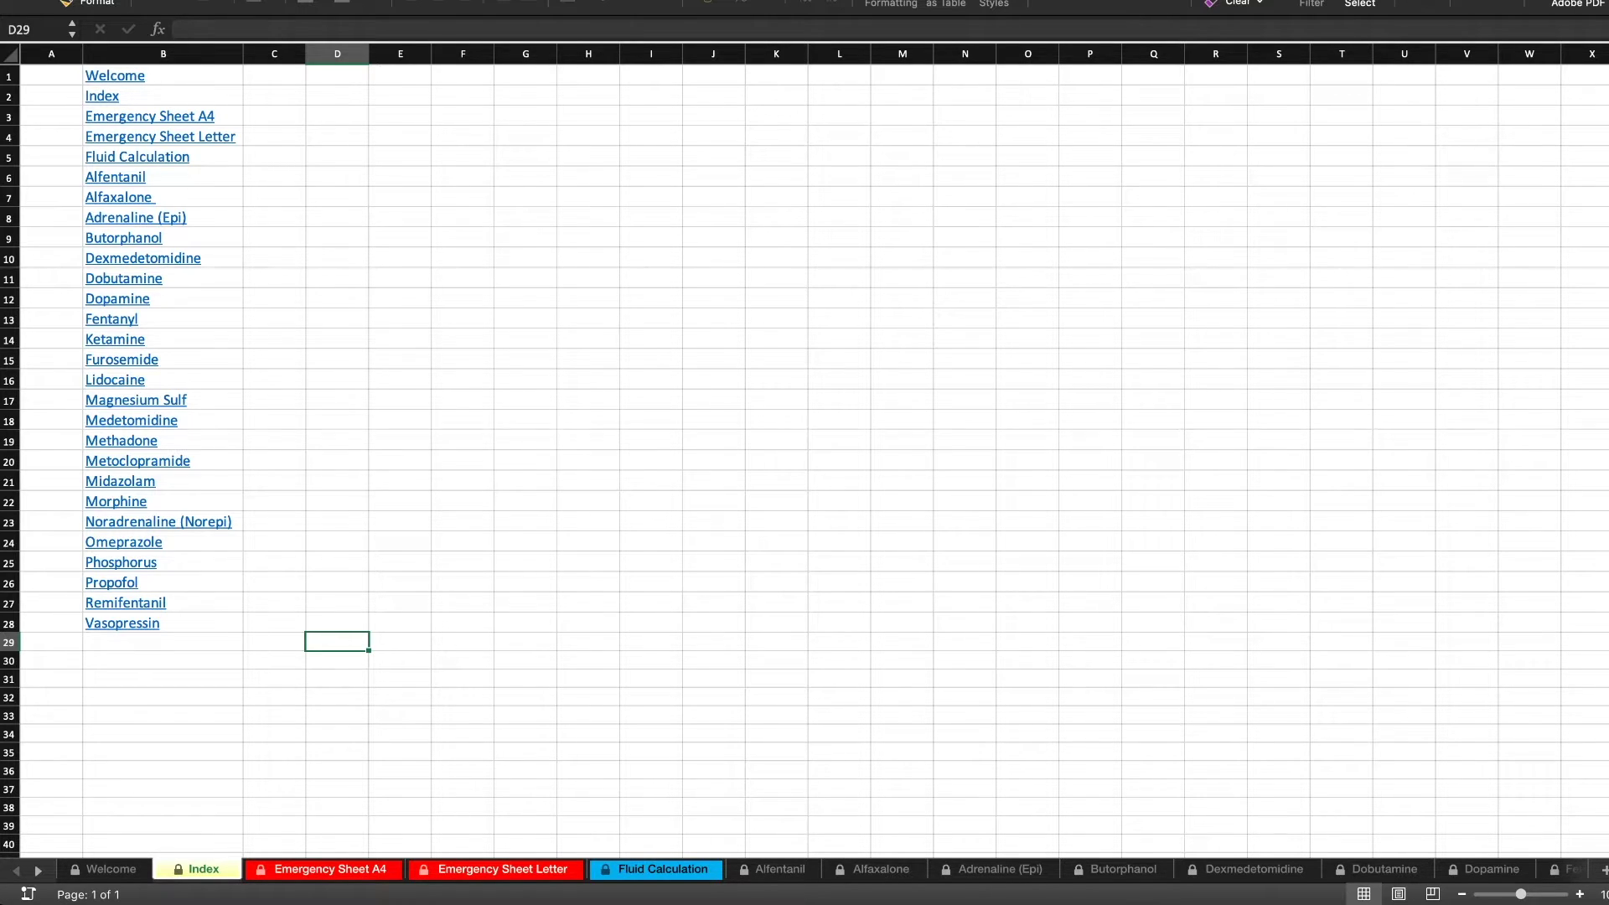
{"action": "key", "text": "Left"}
{"action": "key", "text": "Left"}
{"action": "key", "text": "Left"}
{"action": "key", "text": "Right"}
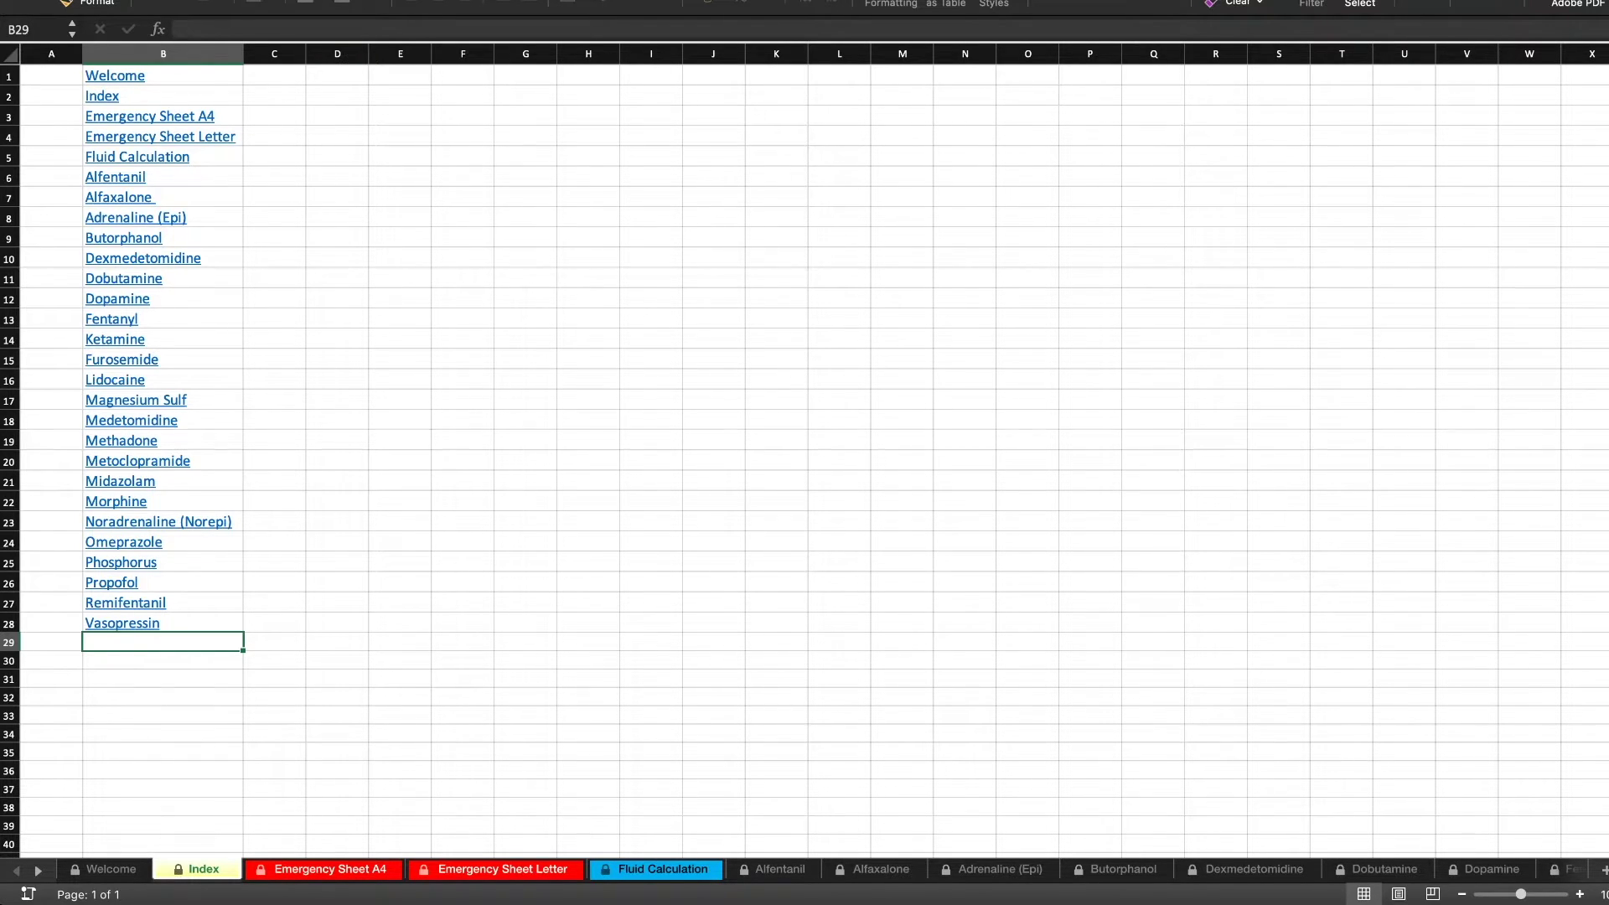
Step: Open the Medetomidine sheet from its index link, view it and return to the index
{"action": "left_click", "coordinate": [131, 420]}
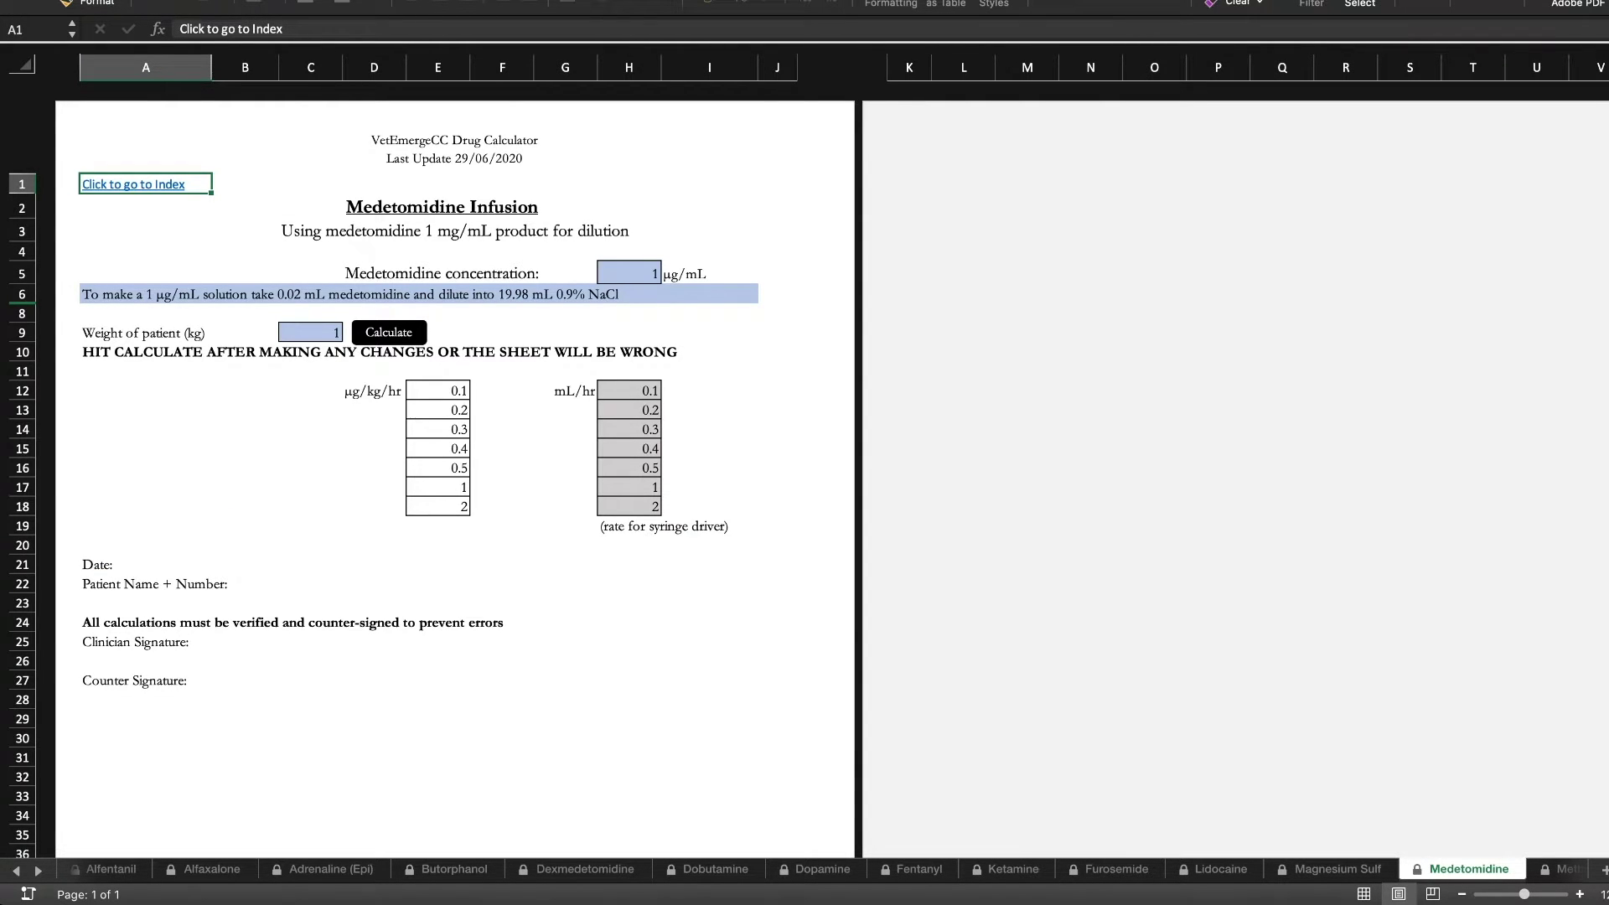
{"action": "left_click", "coordinate": [133, 184]}
{"action": "left_click", "coordinate": [163, 660]}
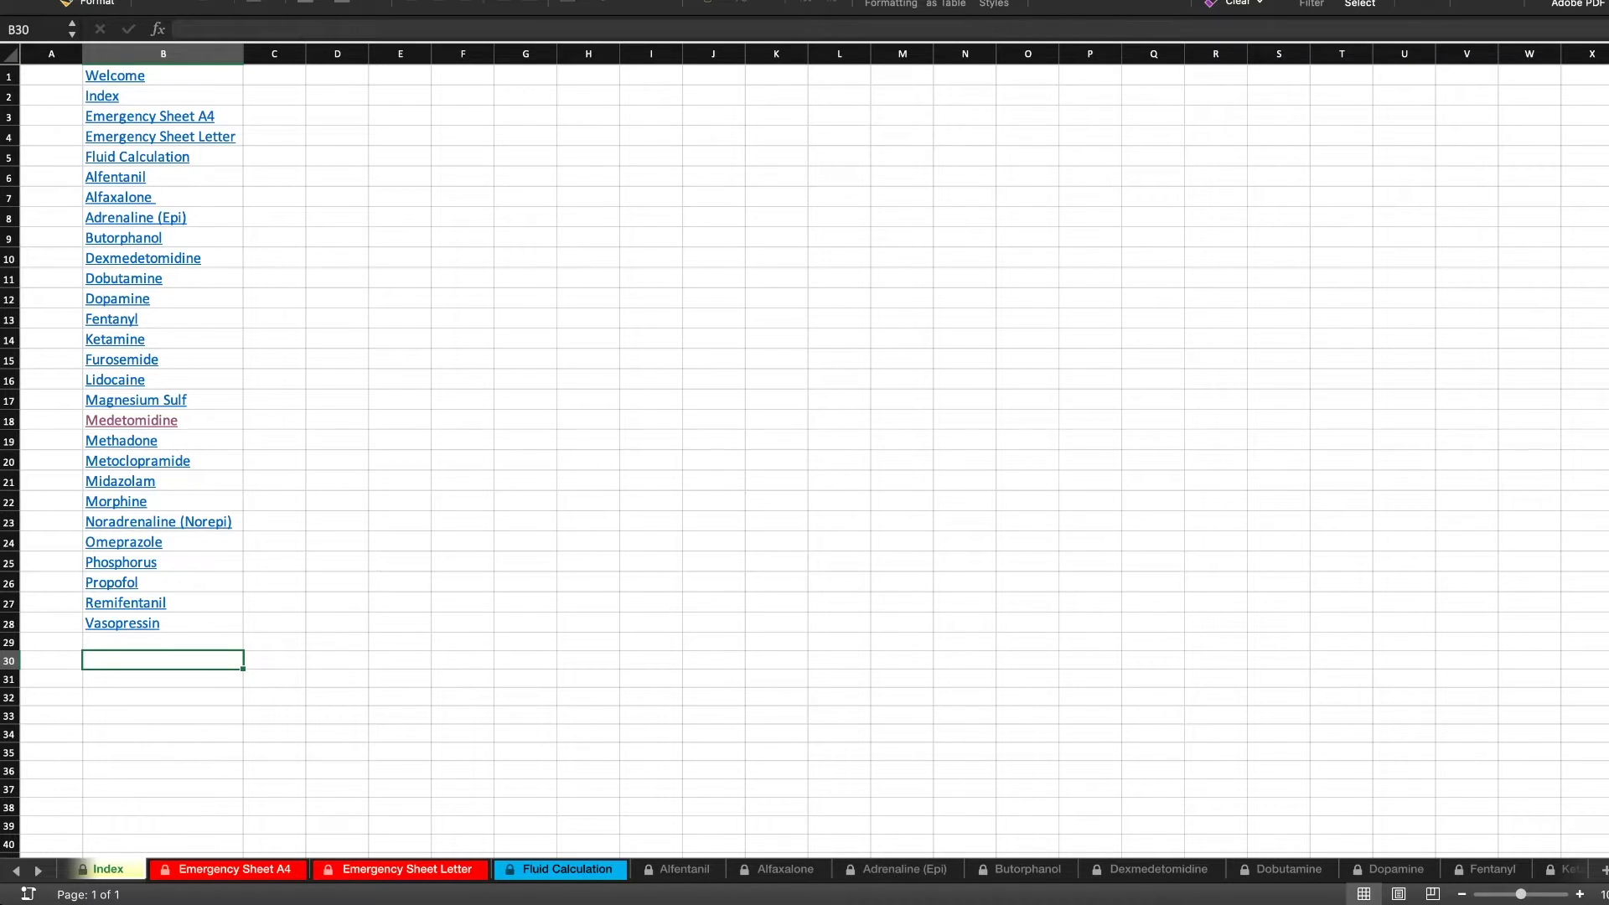
Step: Open the Fluid Calculation sheet from the index, set the patient weight to 7.6 kg and calculate
{"action": "left_click", "coordinate": [137, 157]}
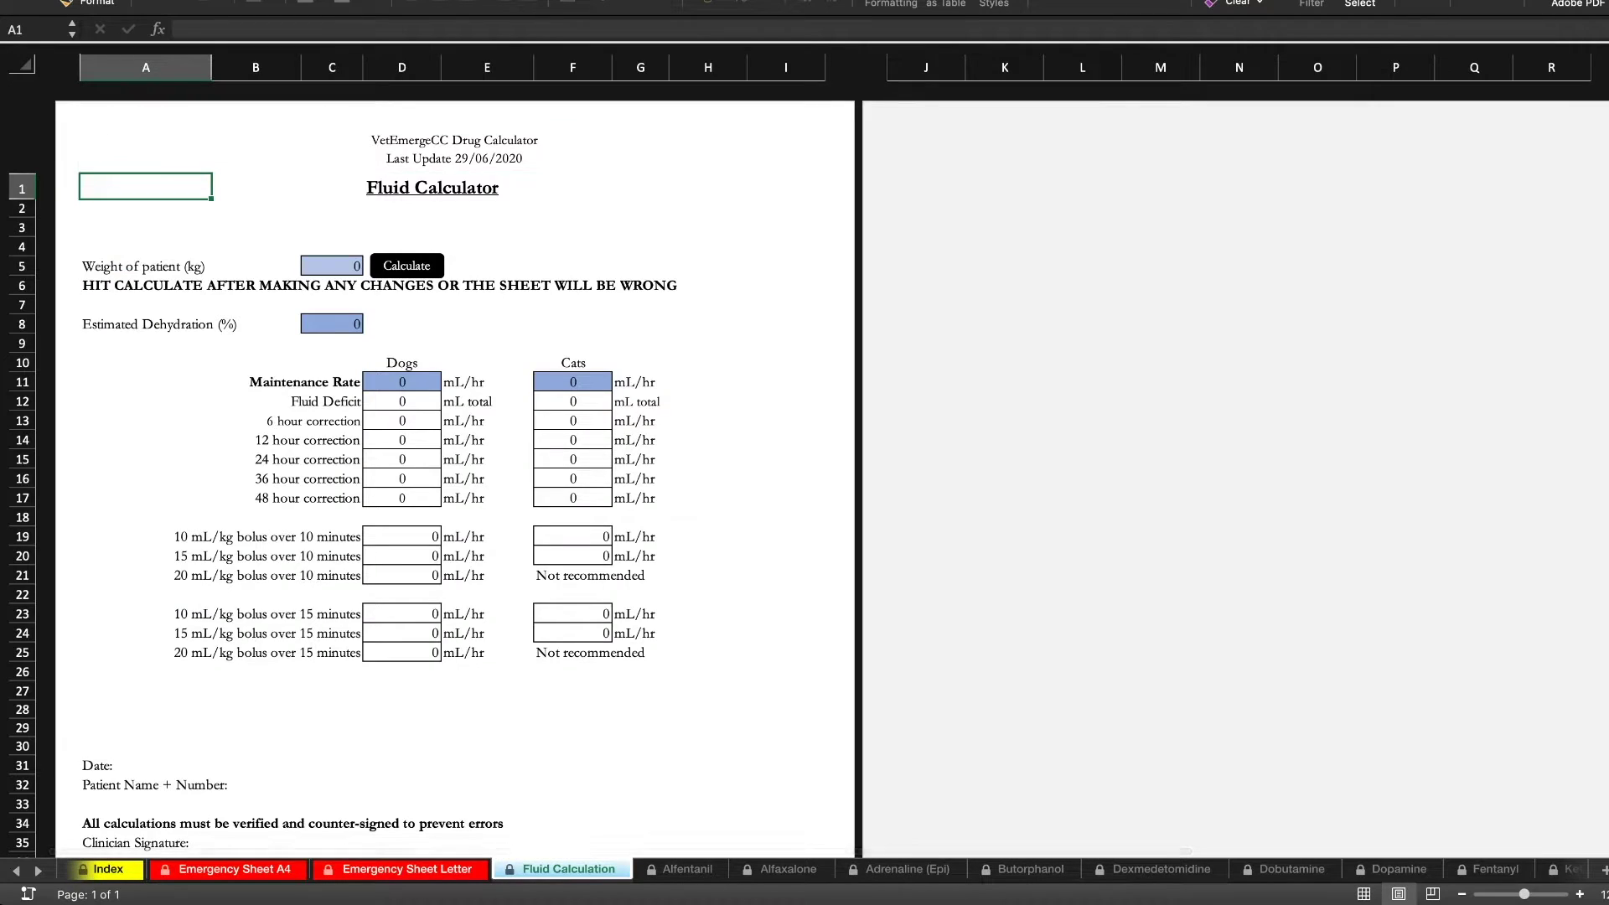
{"action": "left_click", "coordinate": [331, 265]}
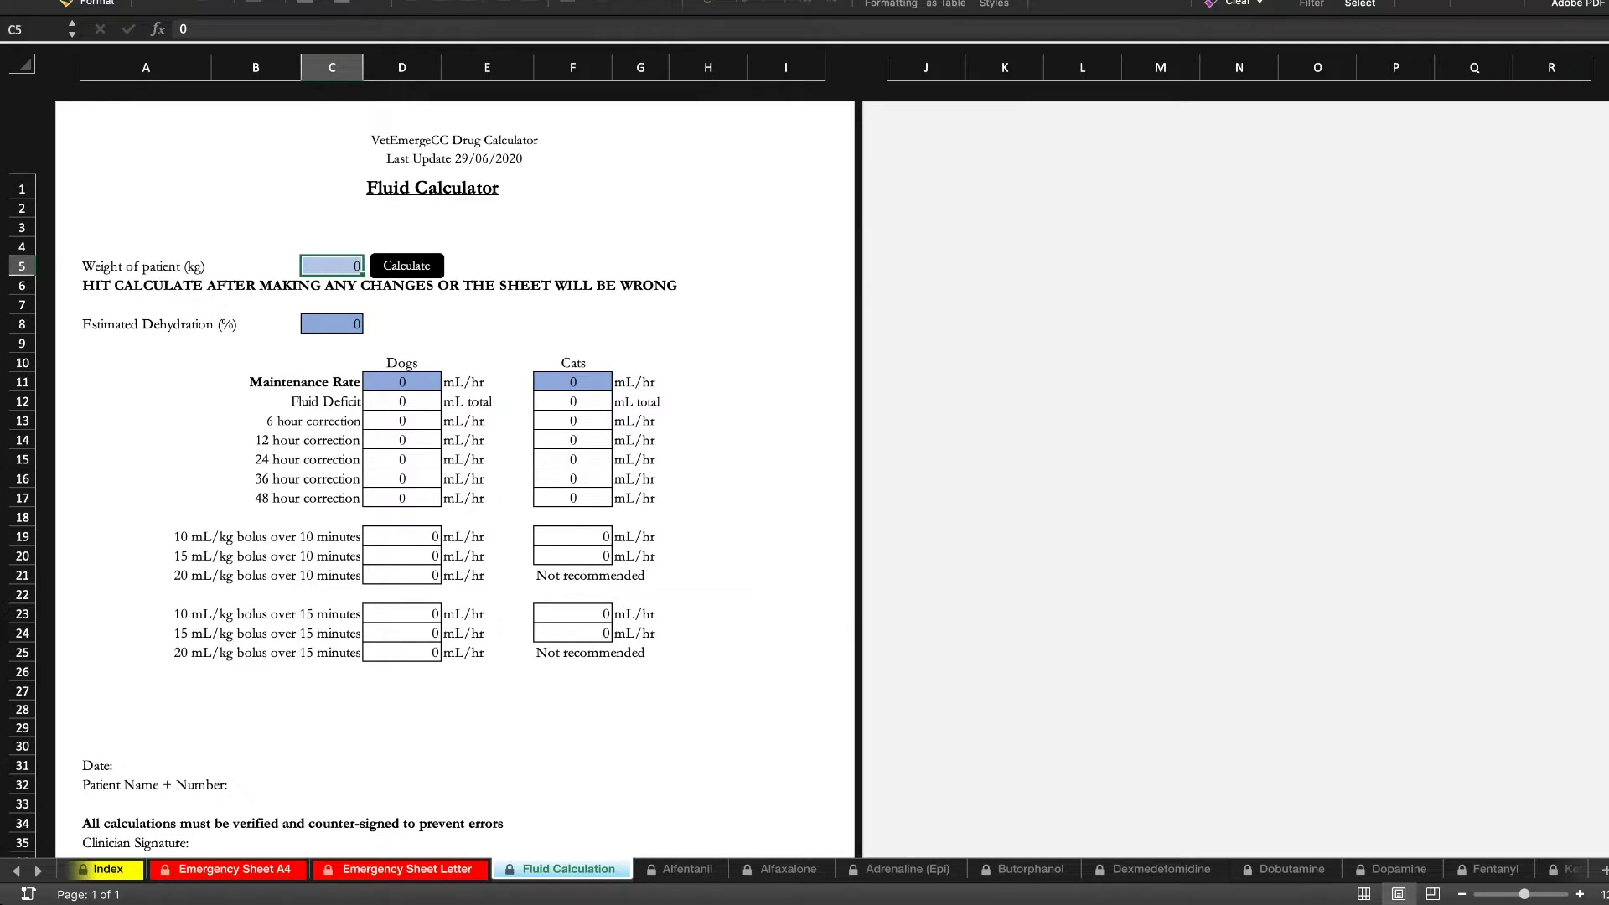
{"action": "type", "text": "7.6"}
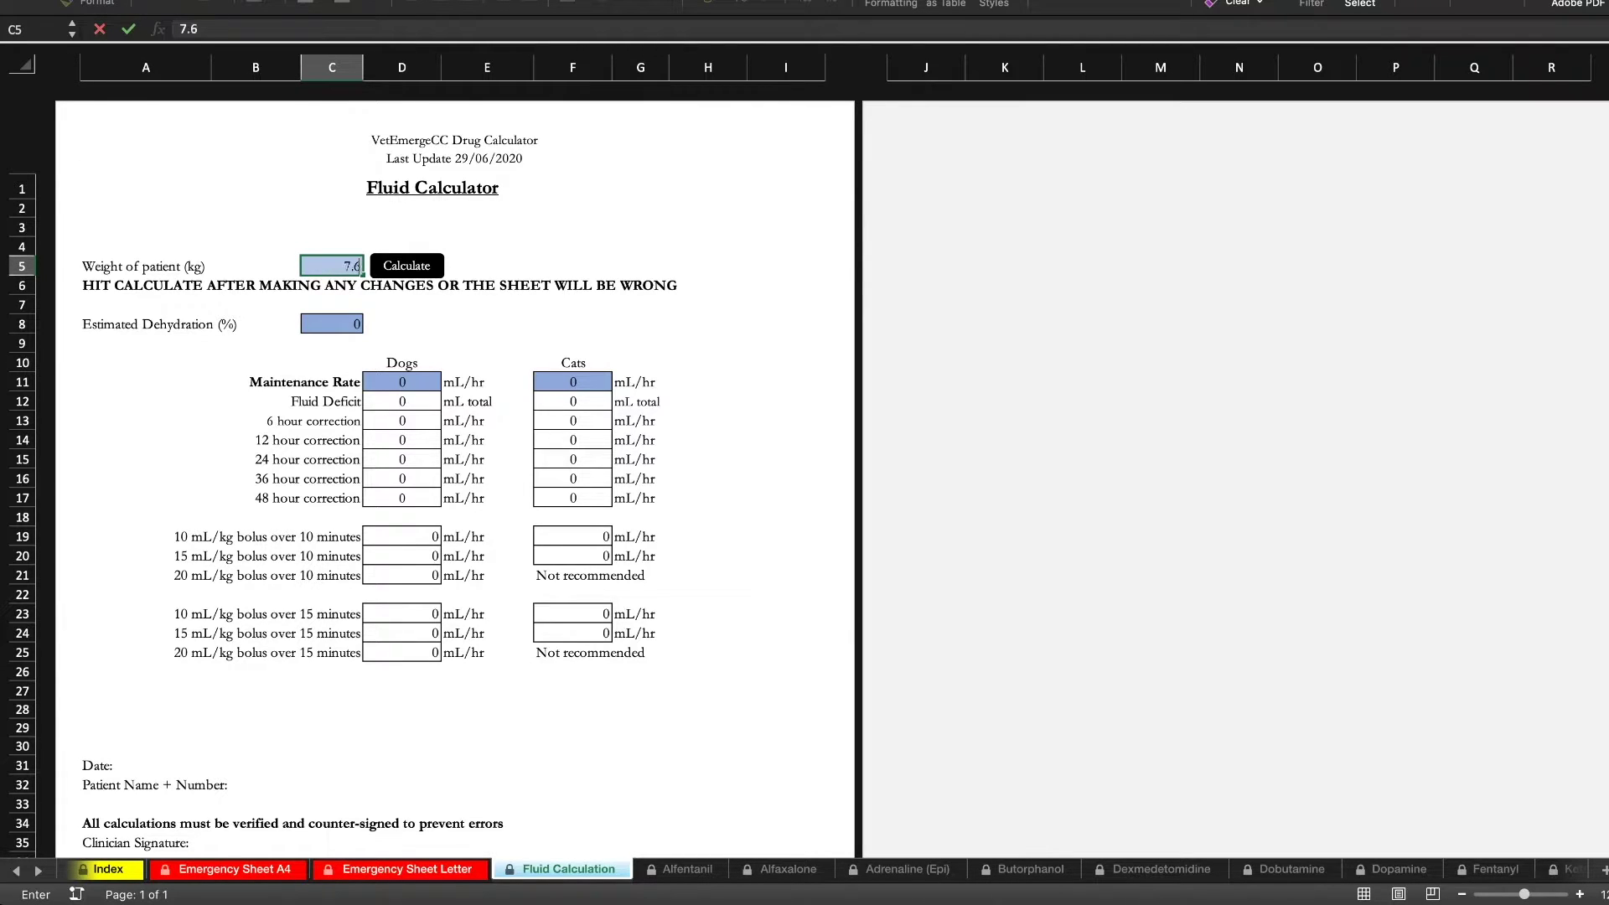
{"action": "key", "text": "Return"}
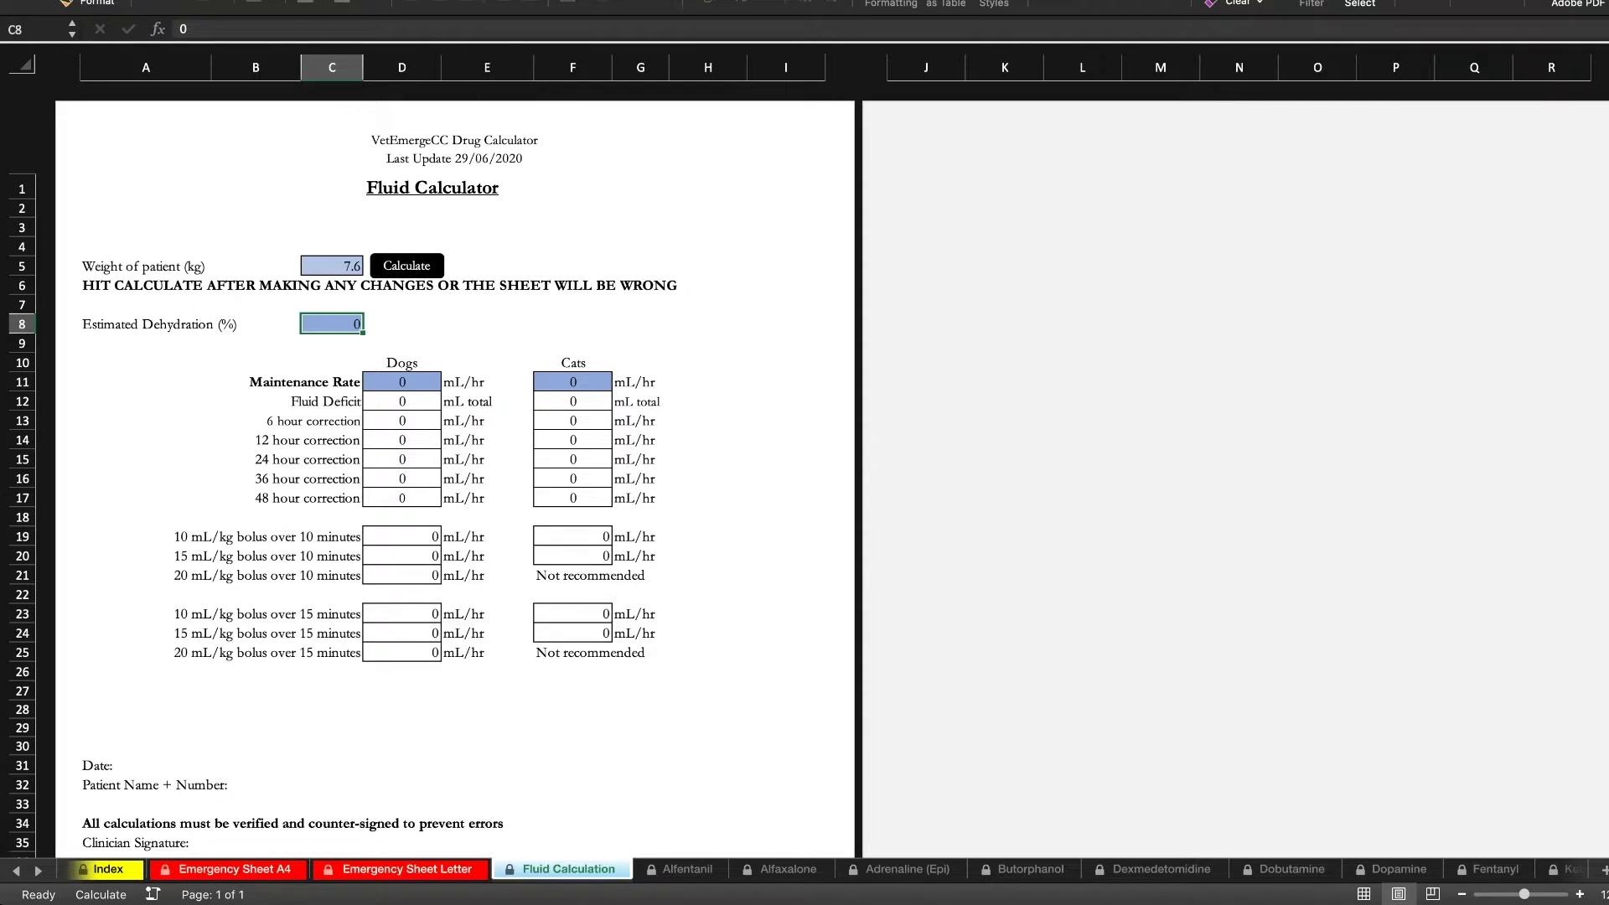
{"action": "left_click", "coordinate": [407, 266]}
Step: Examine the calculated maintenance, correction and bolus rates for dogs and cats in the fluid calculator
{"action": "left_click", "coordinate": [572, 266]}
{"action": "key", "text": "Down"}
{"action": "key", "text": "Down"}
{"action": "key", "text": "Left"}
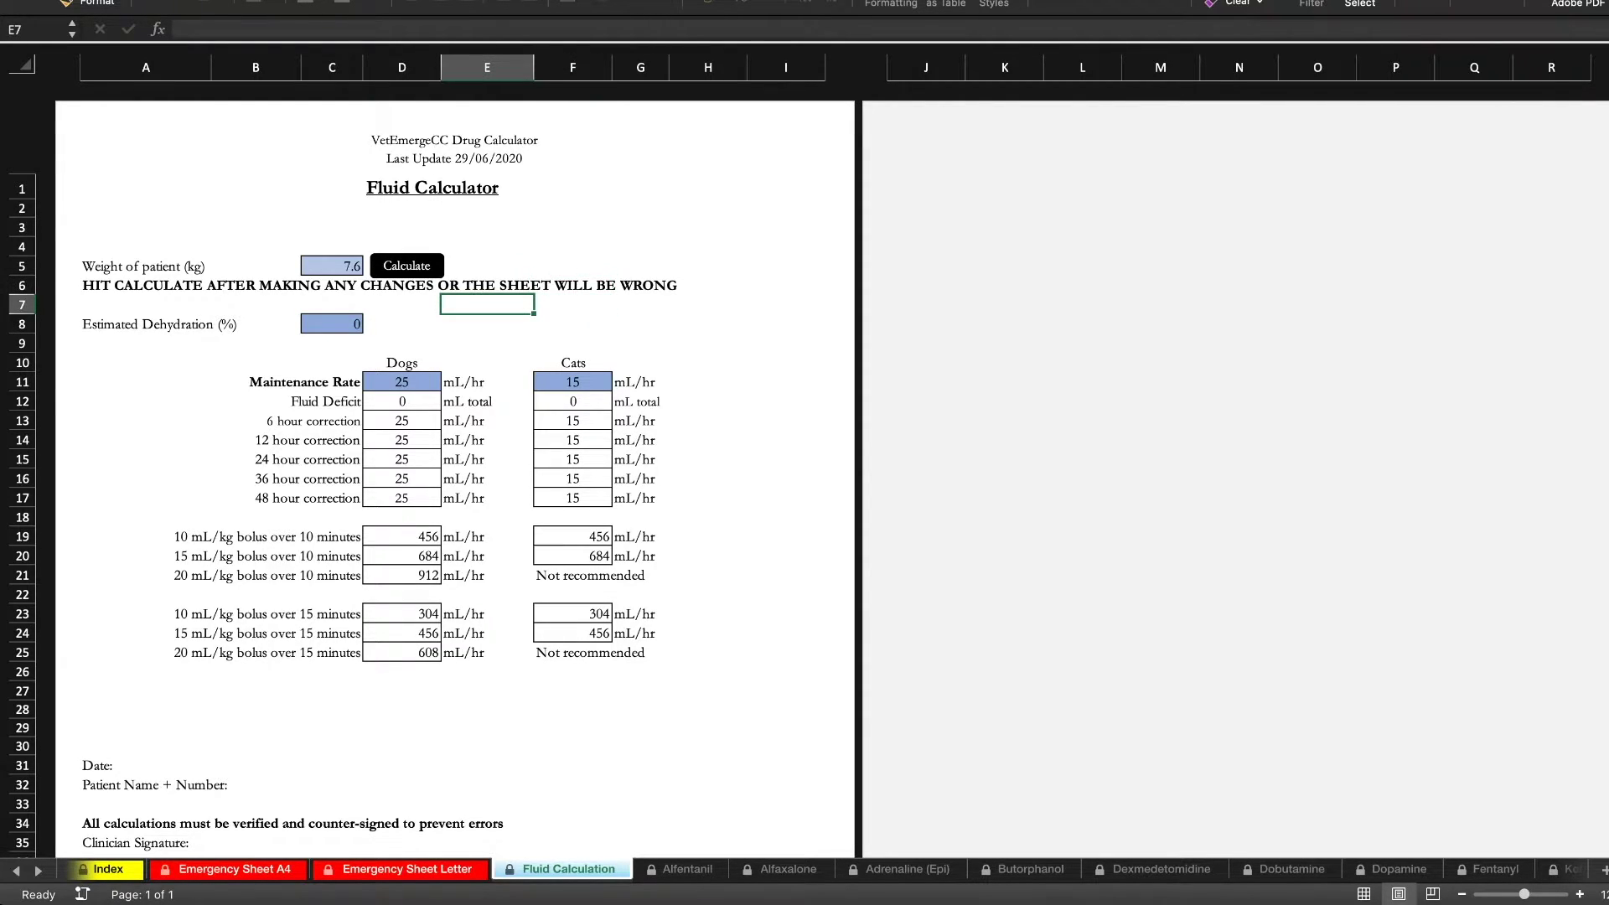
{"action": "left_click", "coordinate": [332, 537]}
{"action": "key", "text": "Right"}
{"action": "key", "text": "Down"}
{"action": "key", "text": "Down"}
{"action": "key", "text": "Down"}
{"action": "key", "text": "Down"}
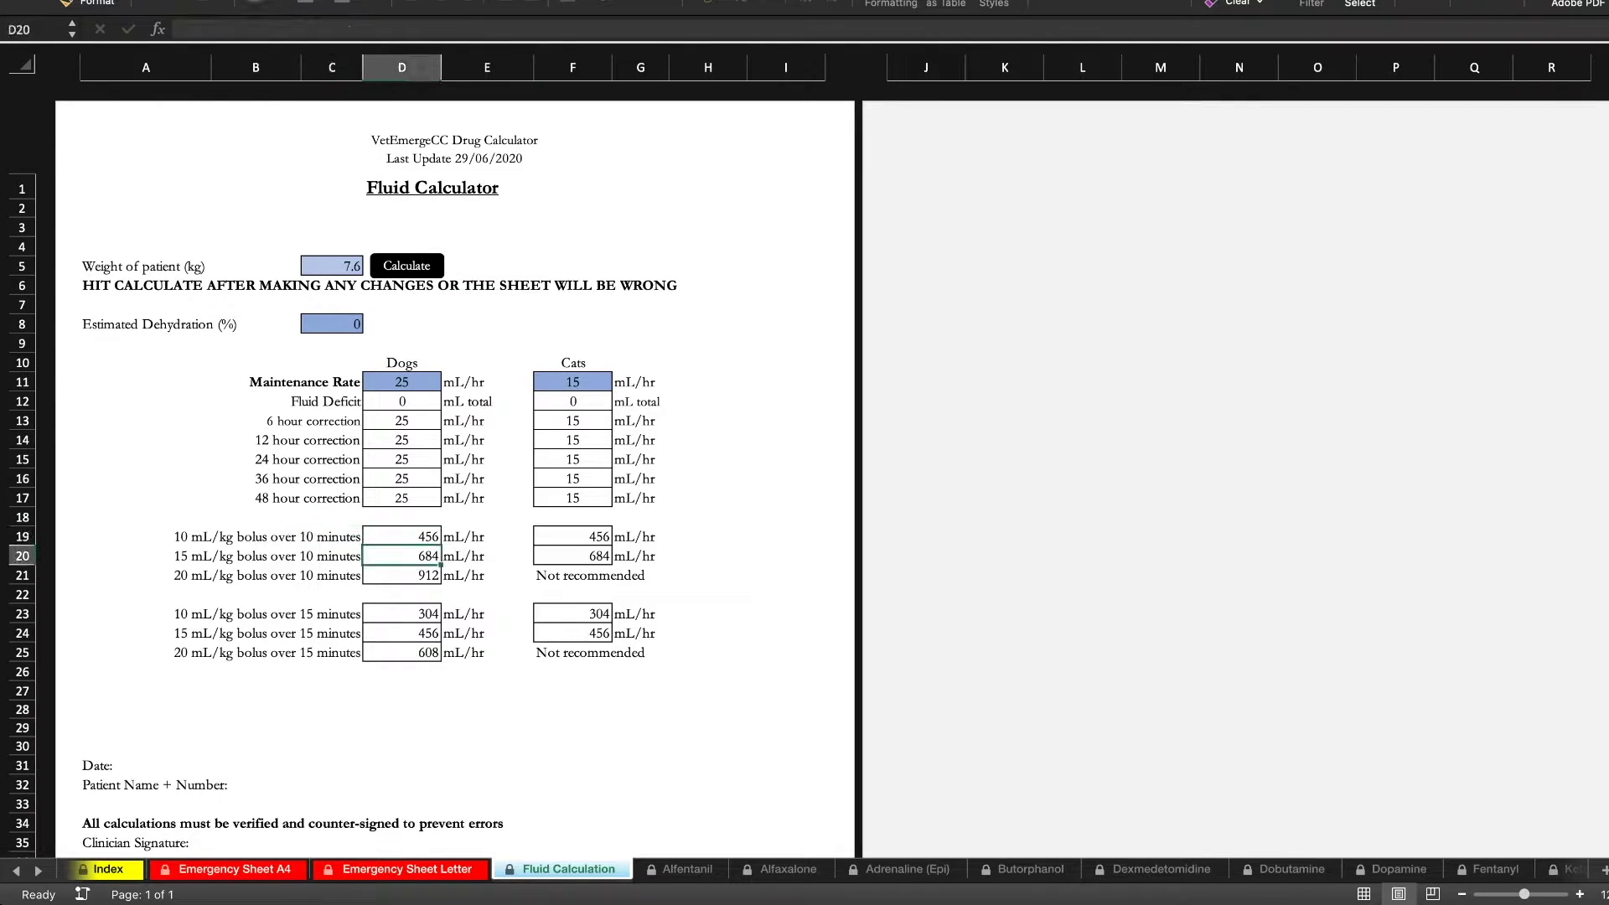
{"action": "key", "text": "Up"}
{"action": "key", "text": "Up"}
{"action": "key", "text": "Up"}
{"action": "key", "text": "Left"}
{"action": "key", "text": "Right"}
{"action": "key", "text": "Right"}
{"action": "key", "text": "Left"}
Step: Set the estimated dehydration to 7 % in the fluid calculator and recalculate the rates
{"action": "left_click", "coordinate": [332, 324]}
{"action": "left_click", "coordinate": [332, 343]}
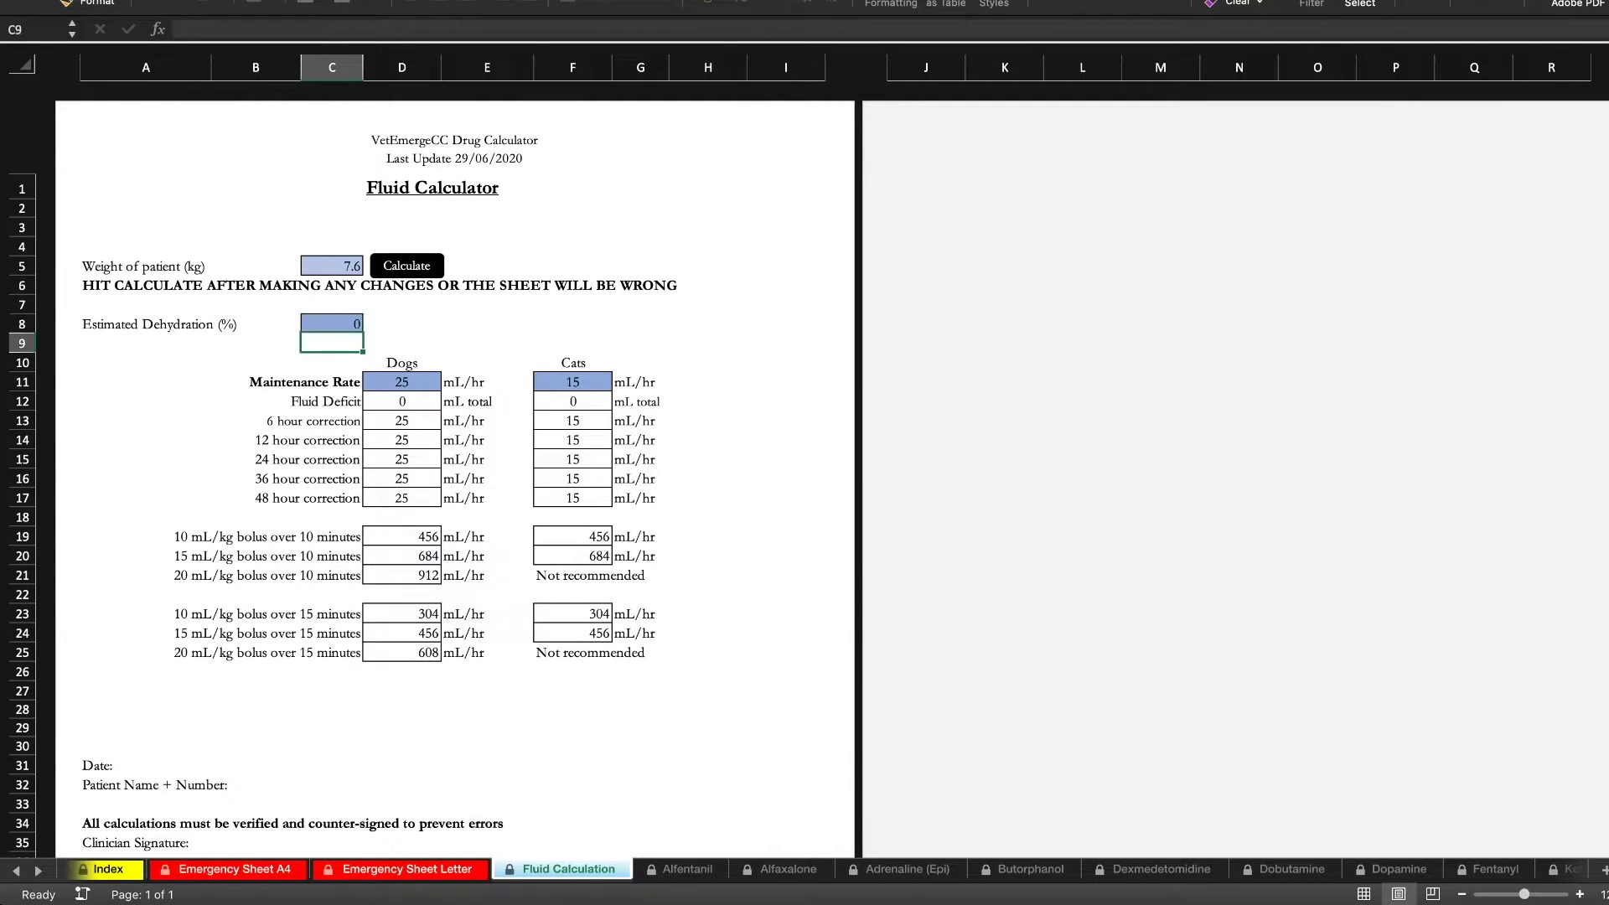
{"action": "key", "text": "Down"}
{"action": "key", "text": "Right"}
{"action": "key", "text": "Right"}
{"action": "key", "text": "Up"}
{"action": "key", "text": "Left"}
{"action": "key", "text": "Left"}
{"action": "key", "text": "Up"}
{"action": "key", "text": "Down"}
{"action": "key", "text": "Up"}
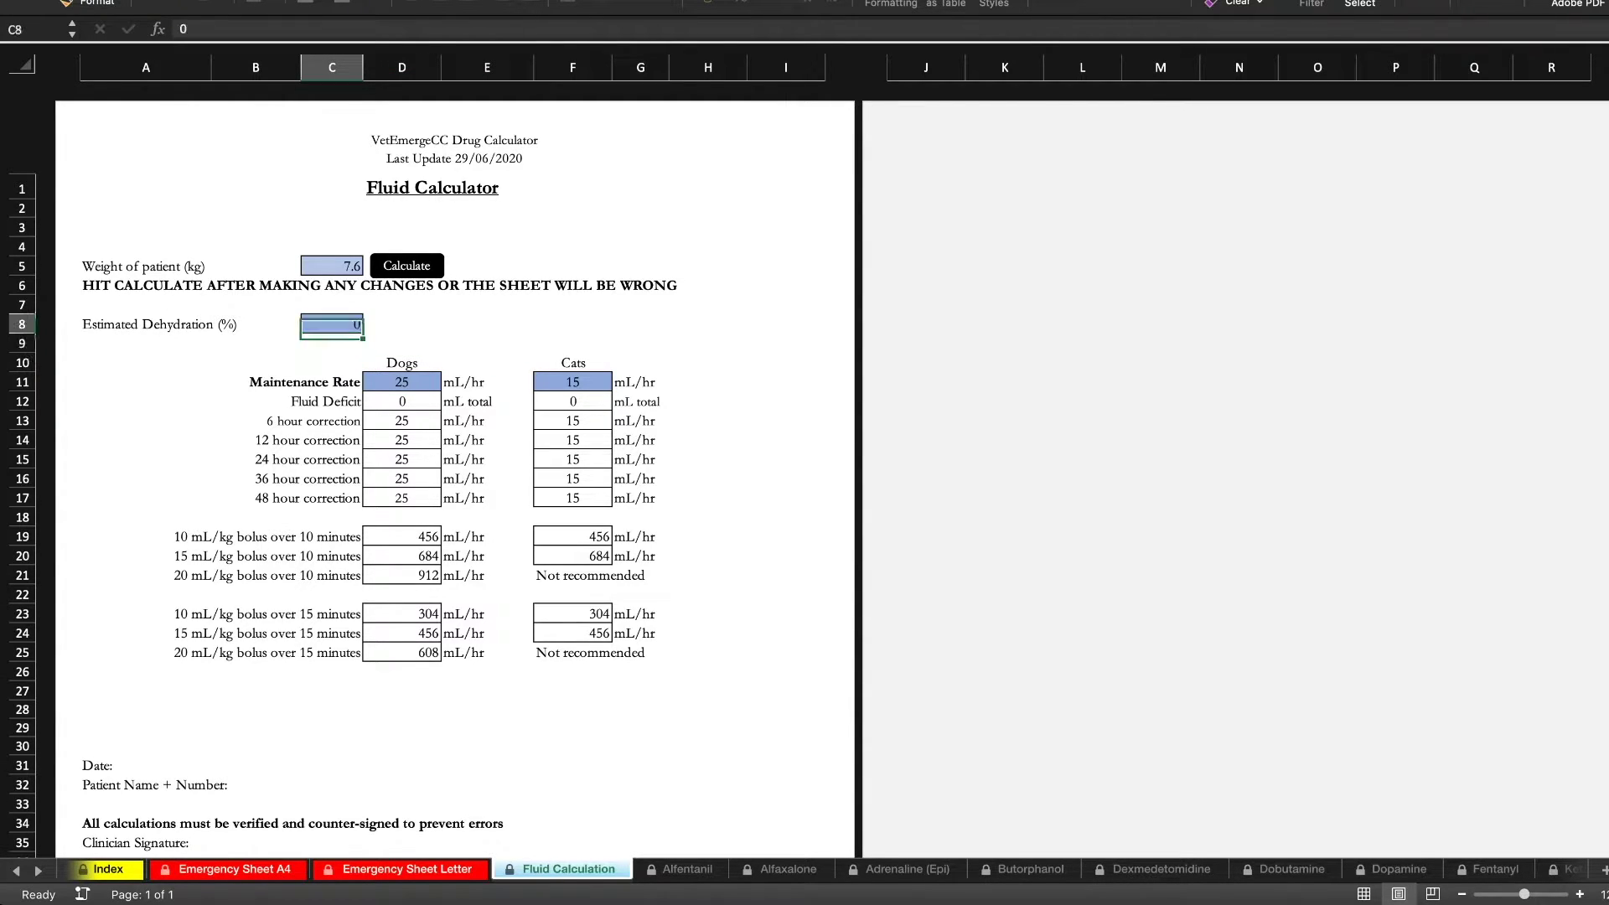
{"action": "key", "text": "Right"}
{"action": "key", "text": "Left"}
{"action": "type", "text": "7"}
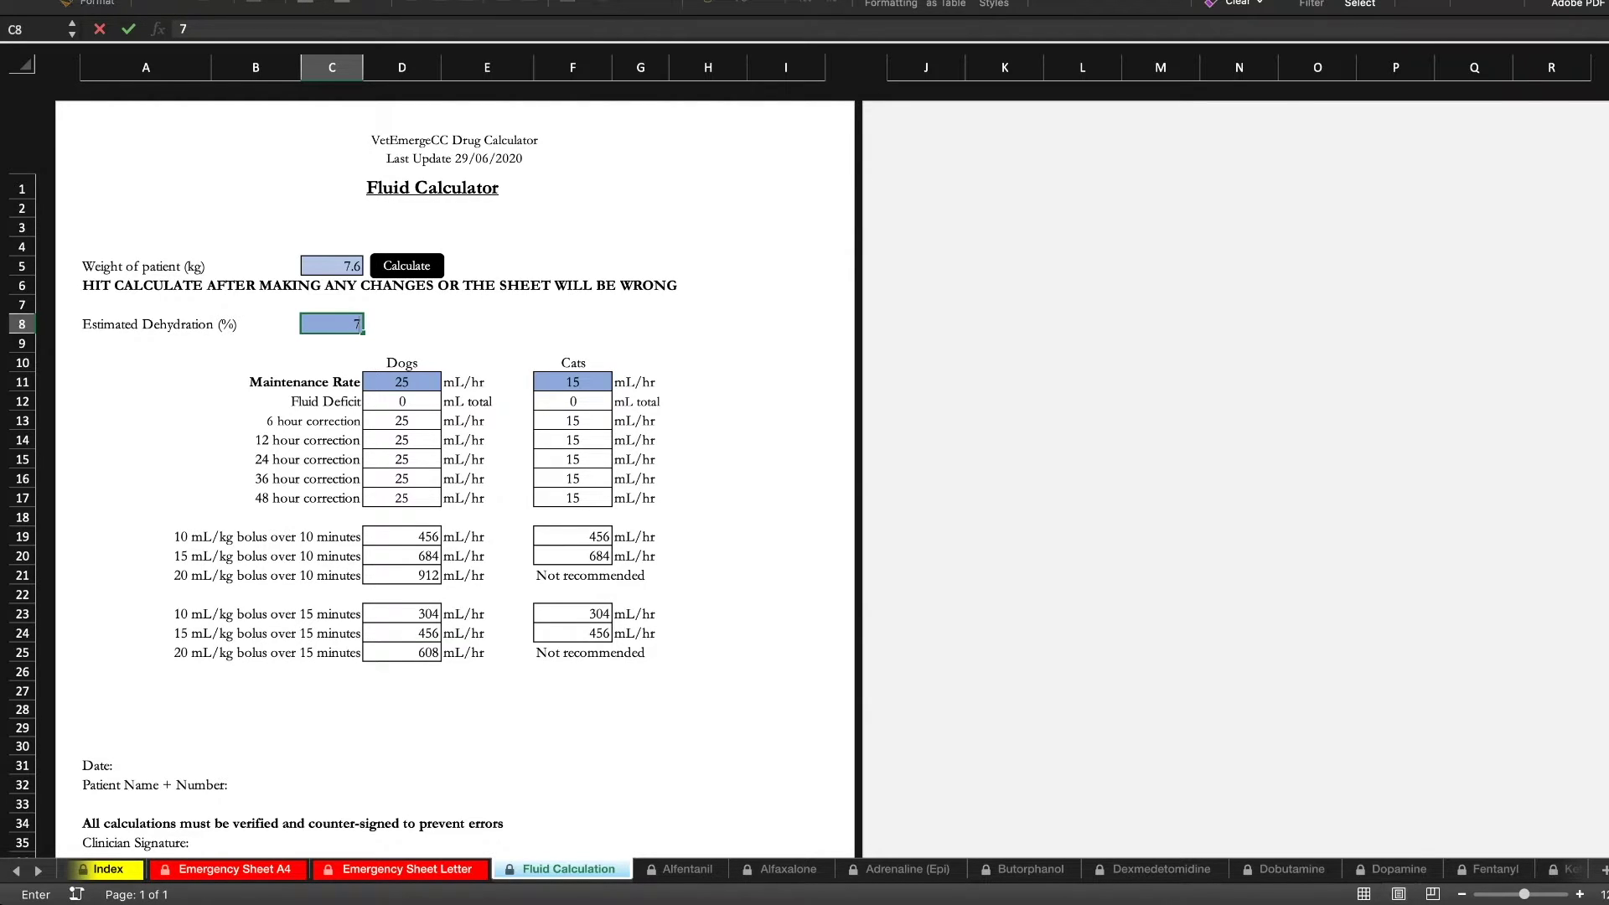
{"action": "key", "text": "Return"}
Step: Examine the dogs' maintenance rate, fluid deficit and the 6 to 48 hour correction rates
{"action": "left_click", "coordinate": [402, 382]}
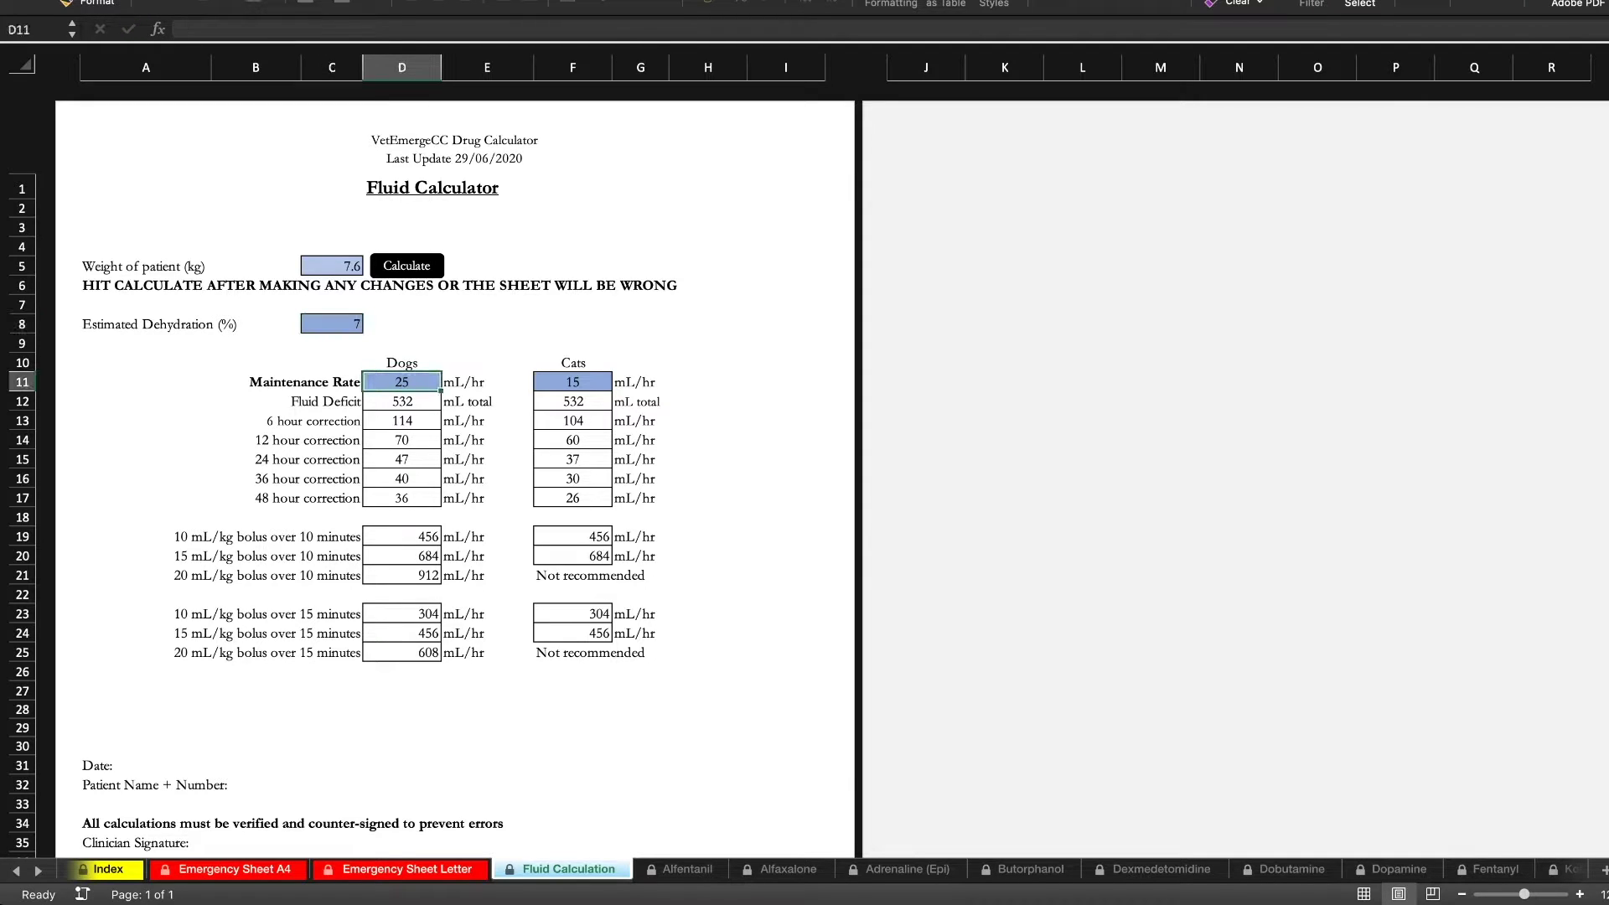
{"action": "left_click", "coordinate": [403, 402]}
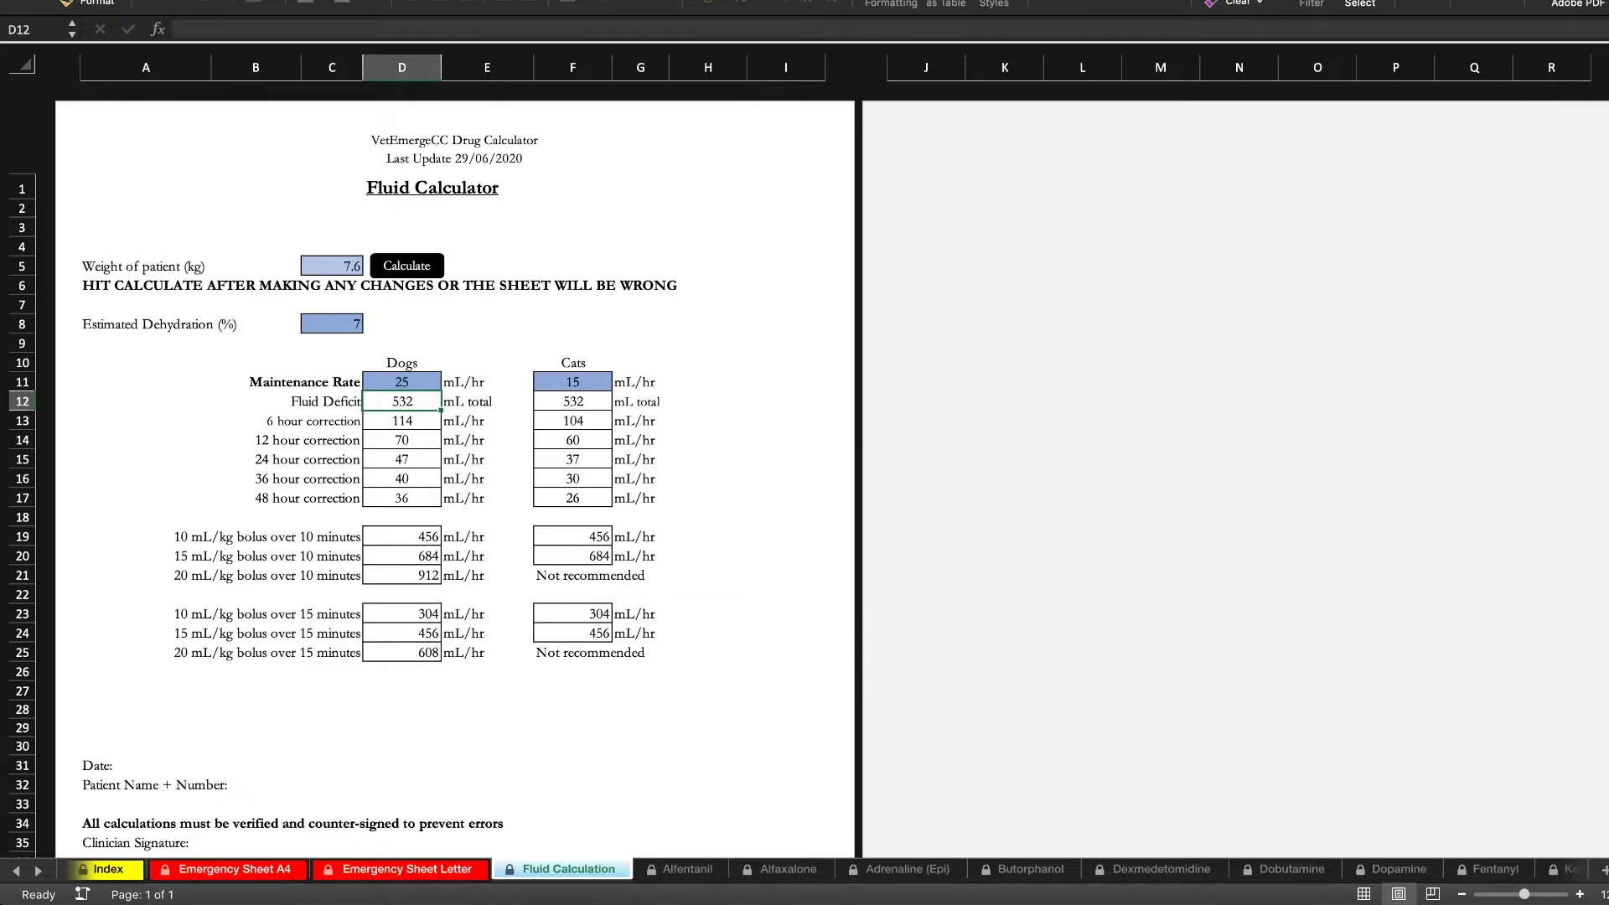
{"action": "left_click", "coordinate": [402, 440]}
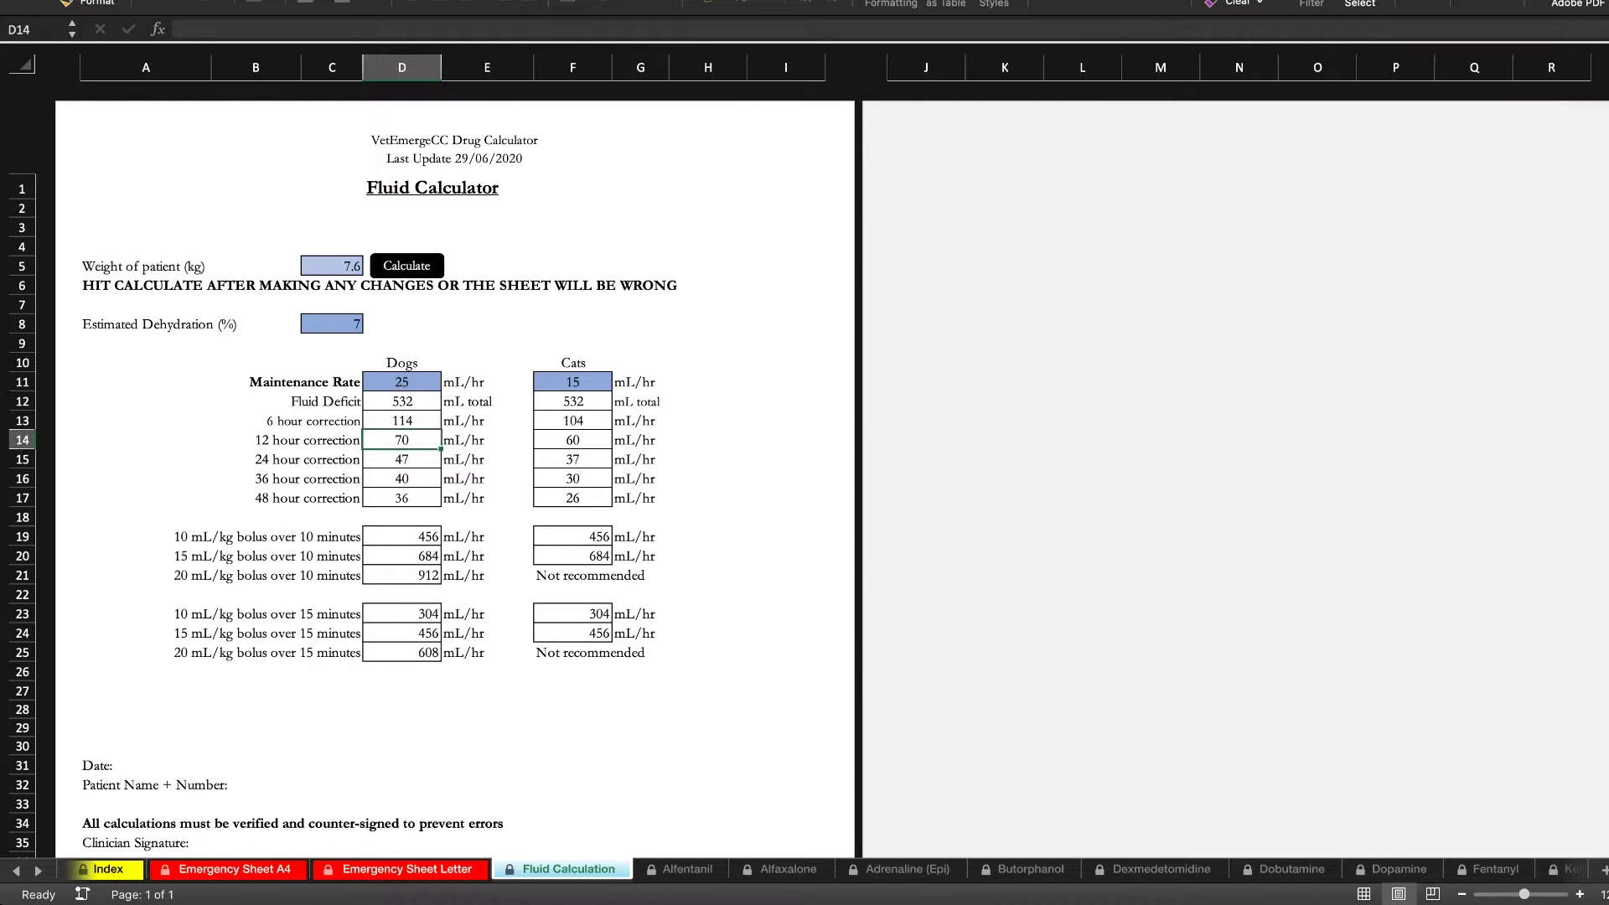
{"action": "key", "text": "Down"}
{"action": "key", "text": "Down"}
{"action": "key", "text": "Down"}
{"action": "key", "text": "Up"}
{"action": "key", "text": "Up"}
{"action": "key", "text": "Up"}
{"action": "key", "text": "Up"}
{"action": "key", "text": "Down"}
{"action": "key", "text": "Down"}
{"action": "key", "text": "Down"}
{"action": "key", "text": "Down"}
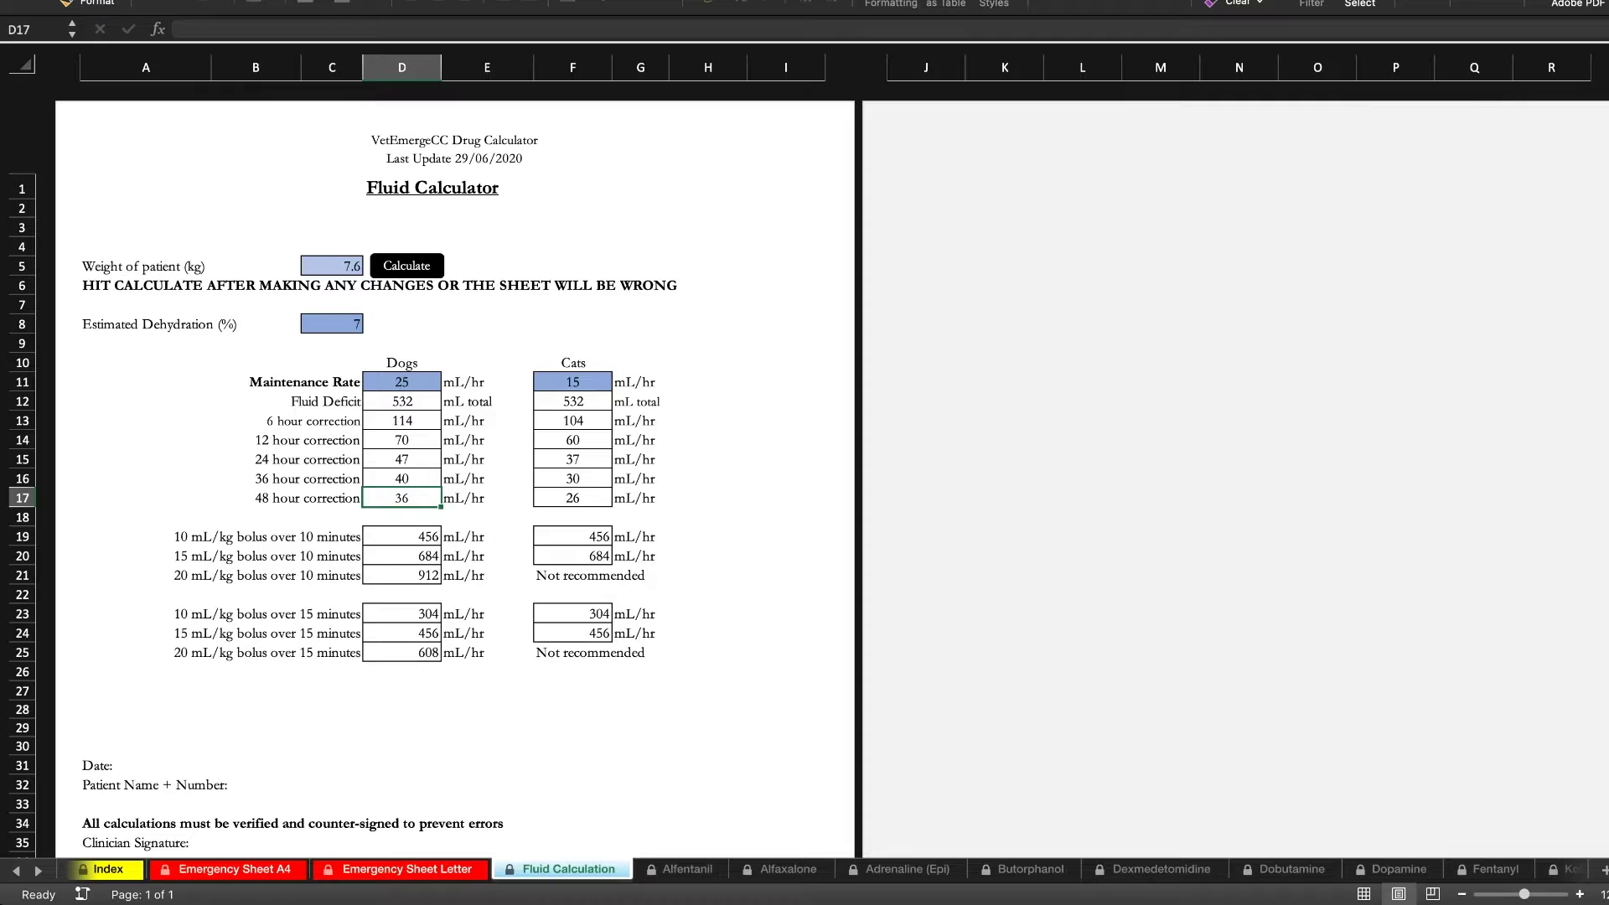
{"action": "key", "text": "Left"}
{"action": "key", "text": "Up"}
{"action": "key", "text": "Up"}
{"action": "key", "text": "Up"}
{"action": "key", "text": "Up"}
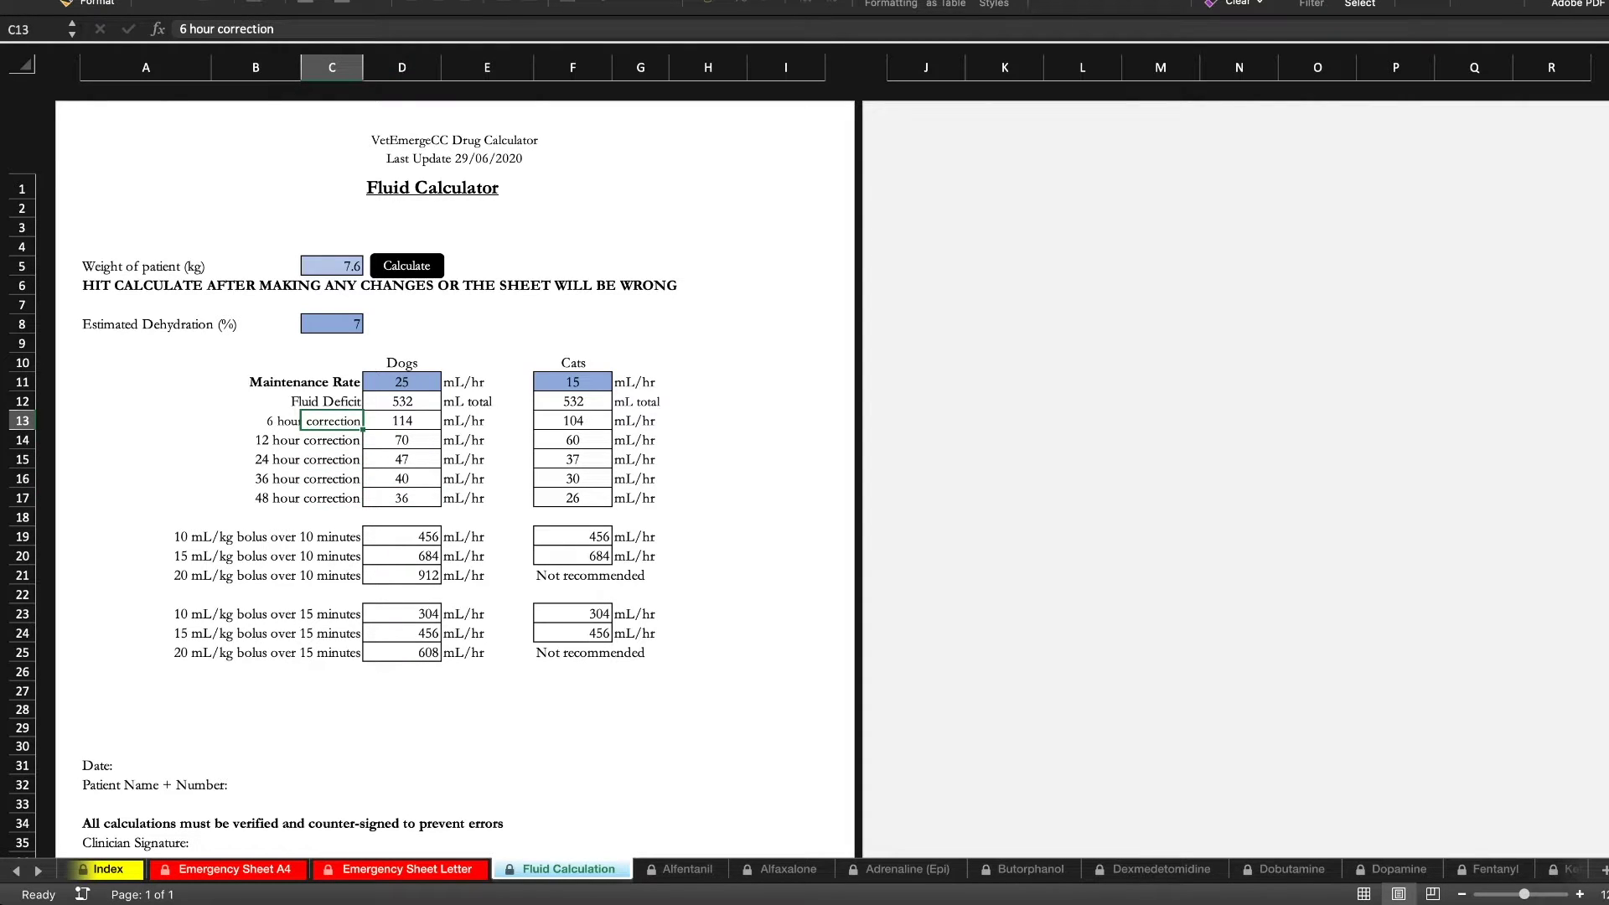
{"action": "left_click", "coordinate": [403, 497]}
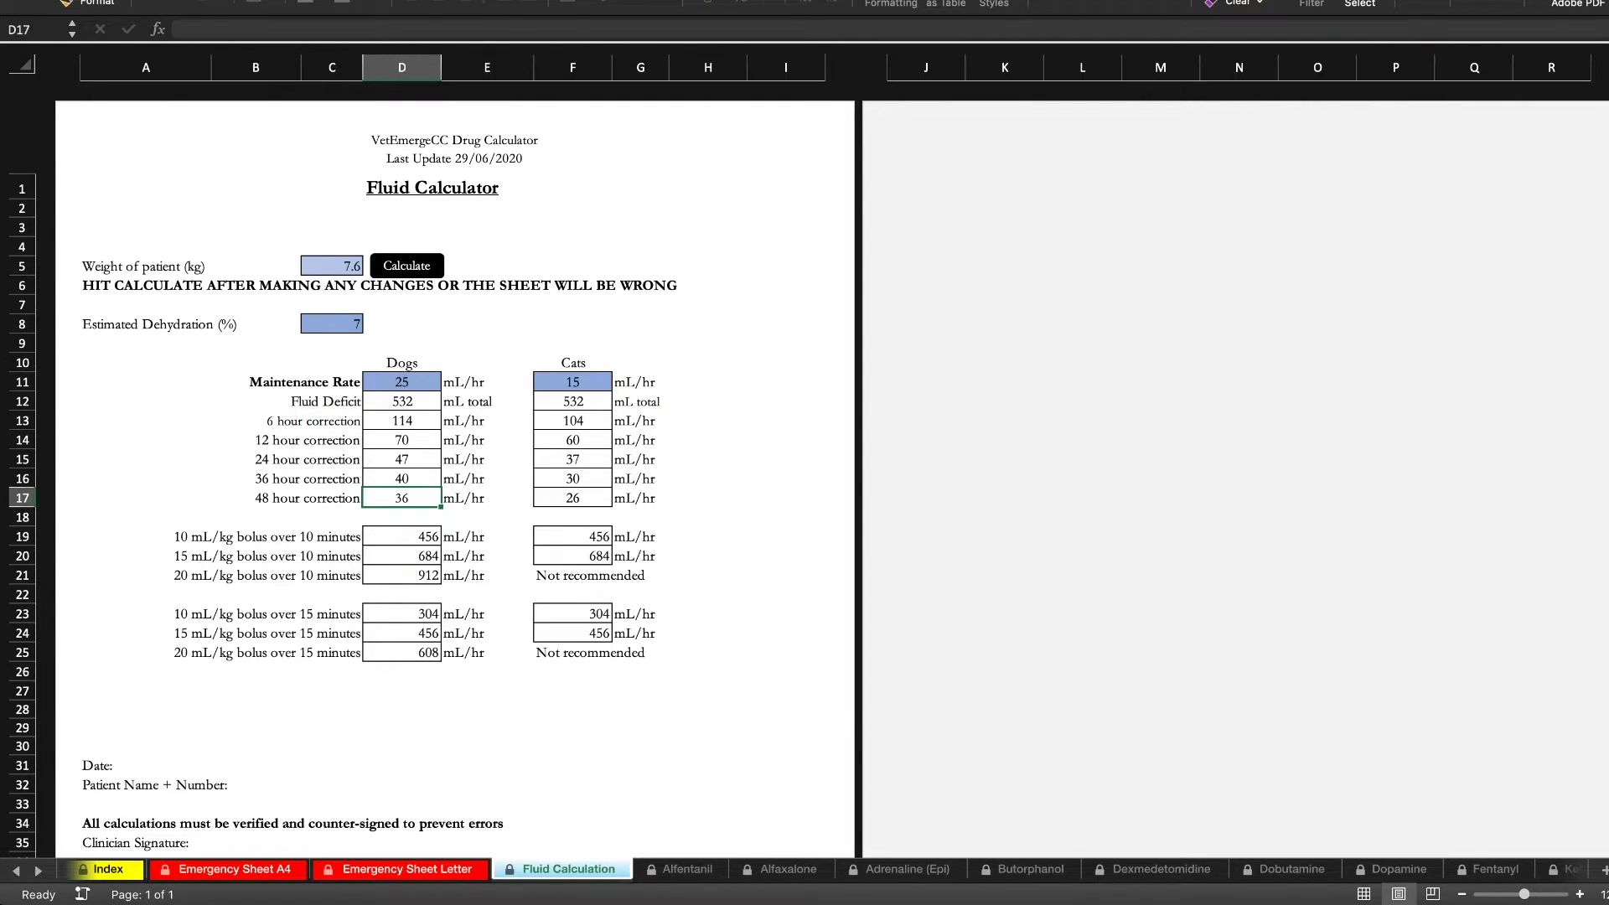
{"action": "left_click", "coordinate": [256, 709]}
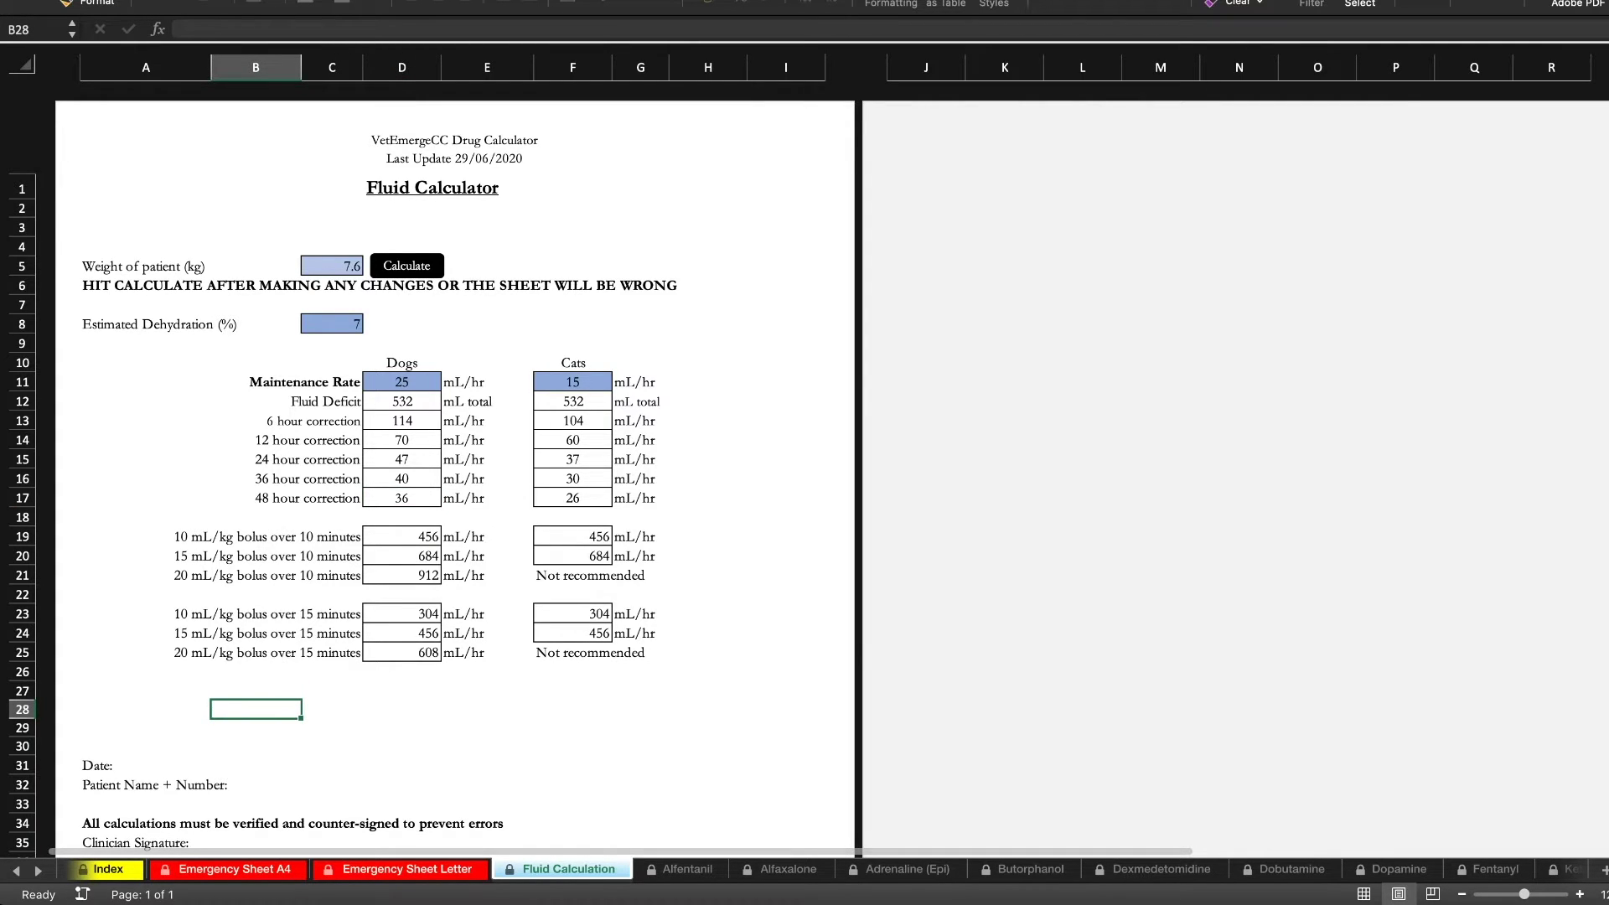
Step: Return to the Index sheet and open the Noradrenaline (Norepi) sheet
{"action": "left_click", "coordinate": [108, 870]}
{"action": "left_click", "coordinate": [463, 135]}
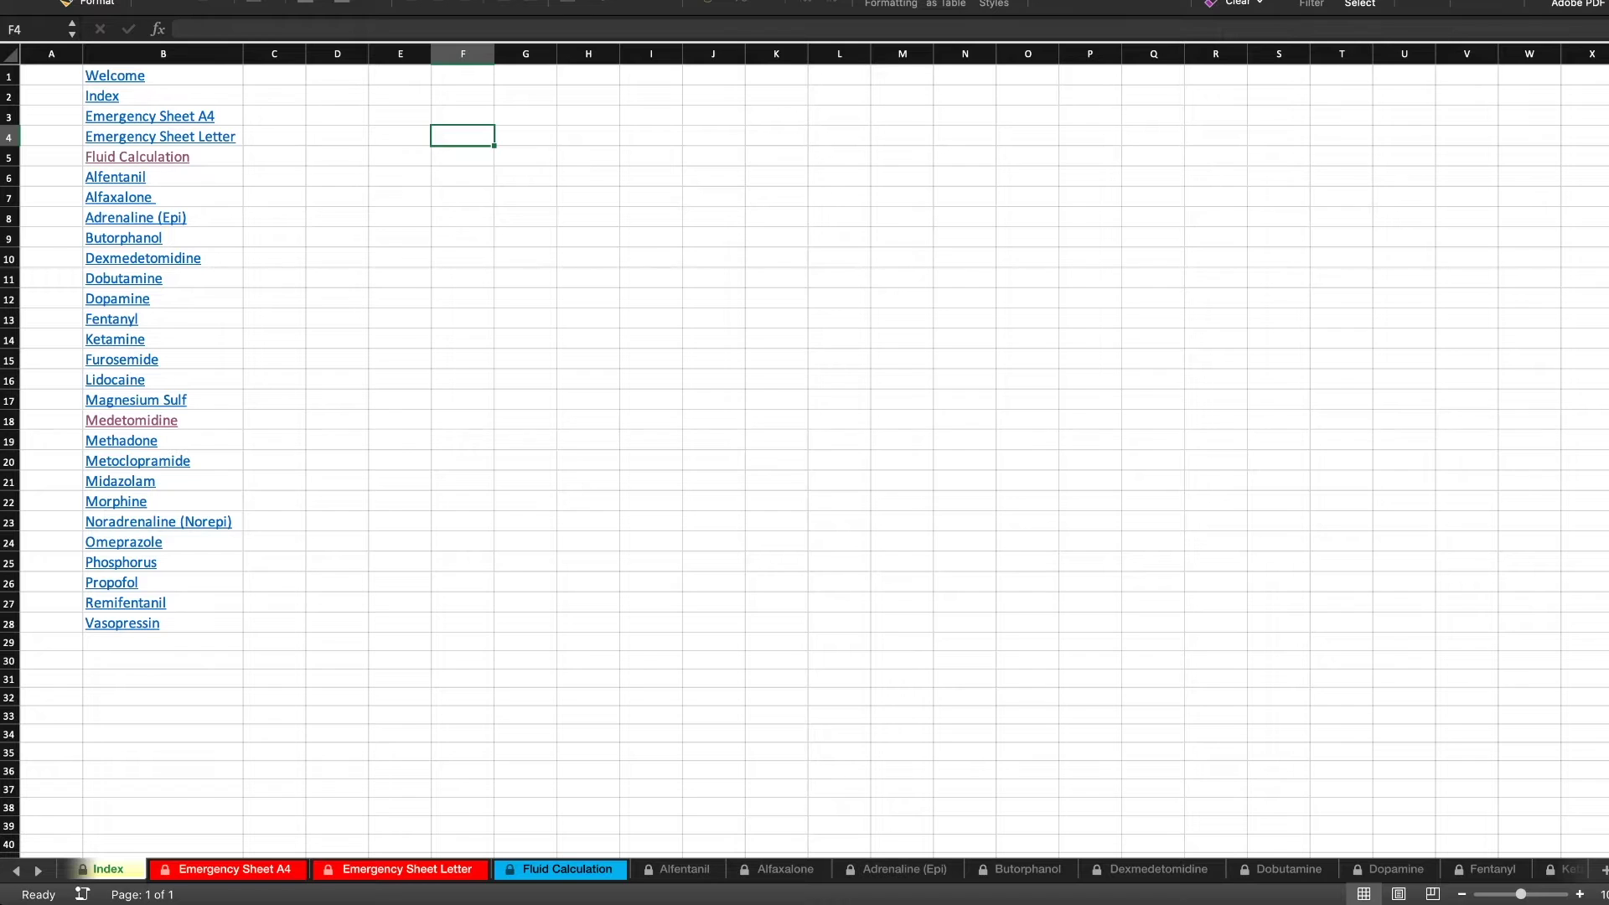
{"action": "scroll", "coordinate": [830, 870], "scroll_direction": "right", "scroll_amount": 10}
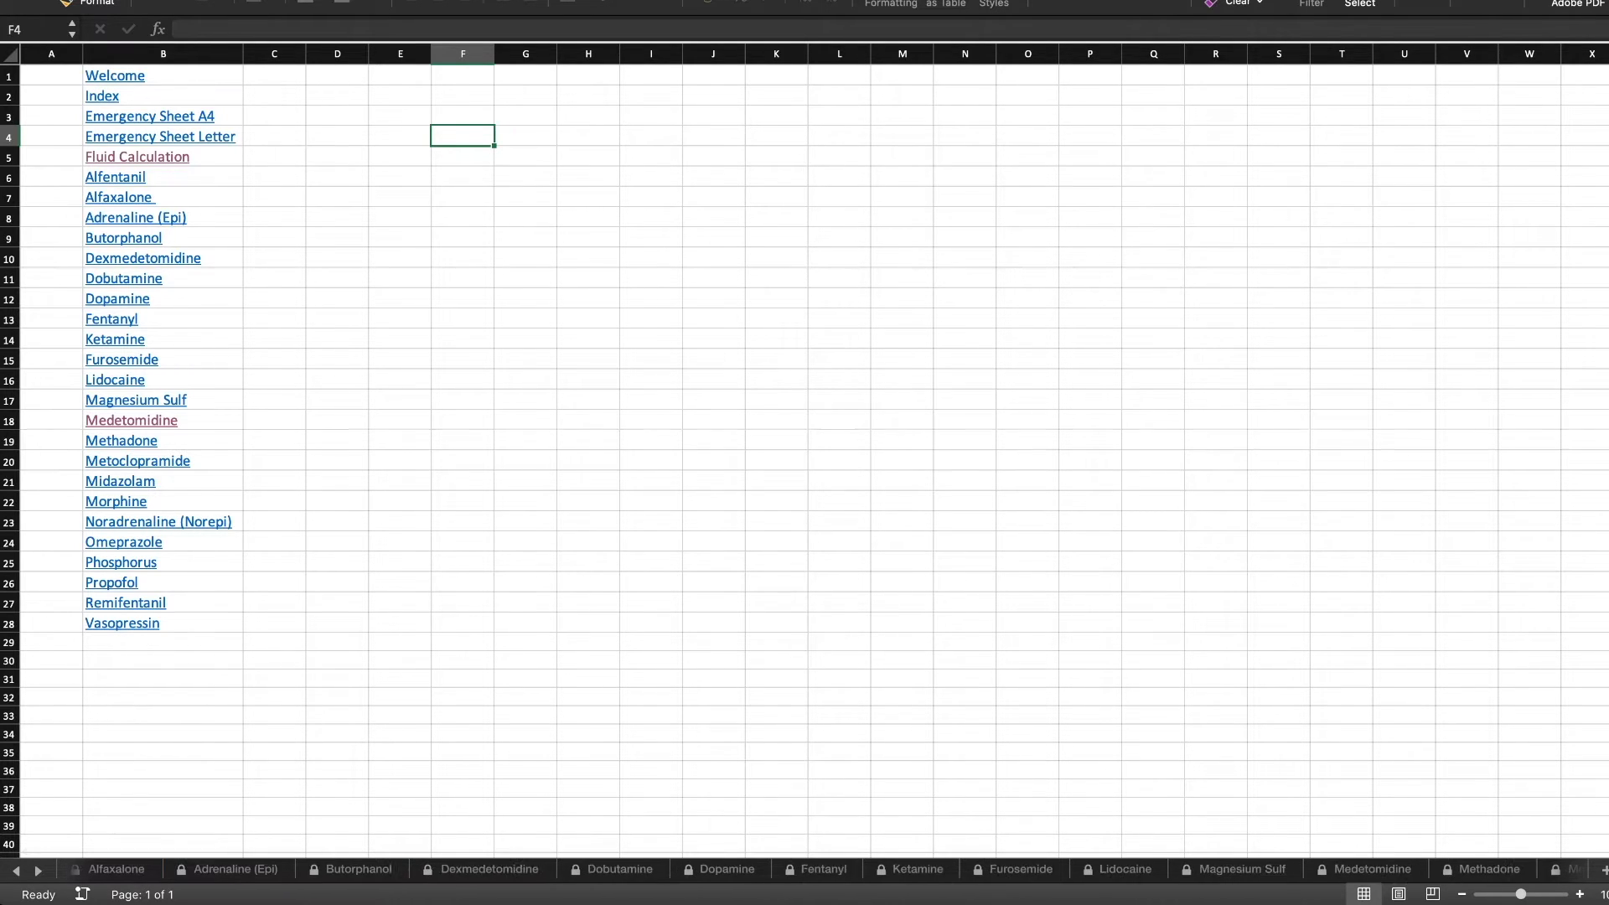
{"action": "scroll", "coordinate": [830, 870], "scroll_direction": "right", "scroll_amount": 3}
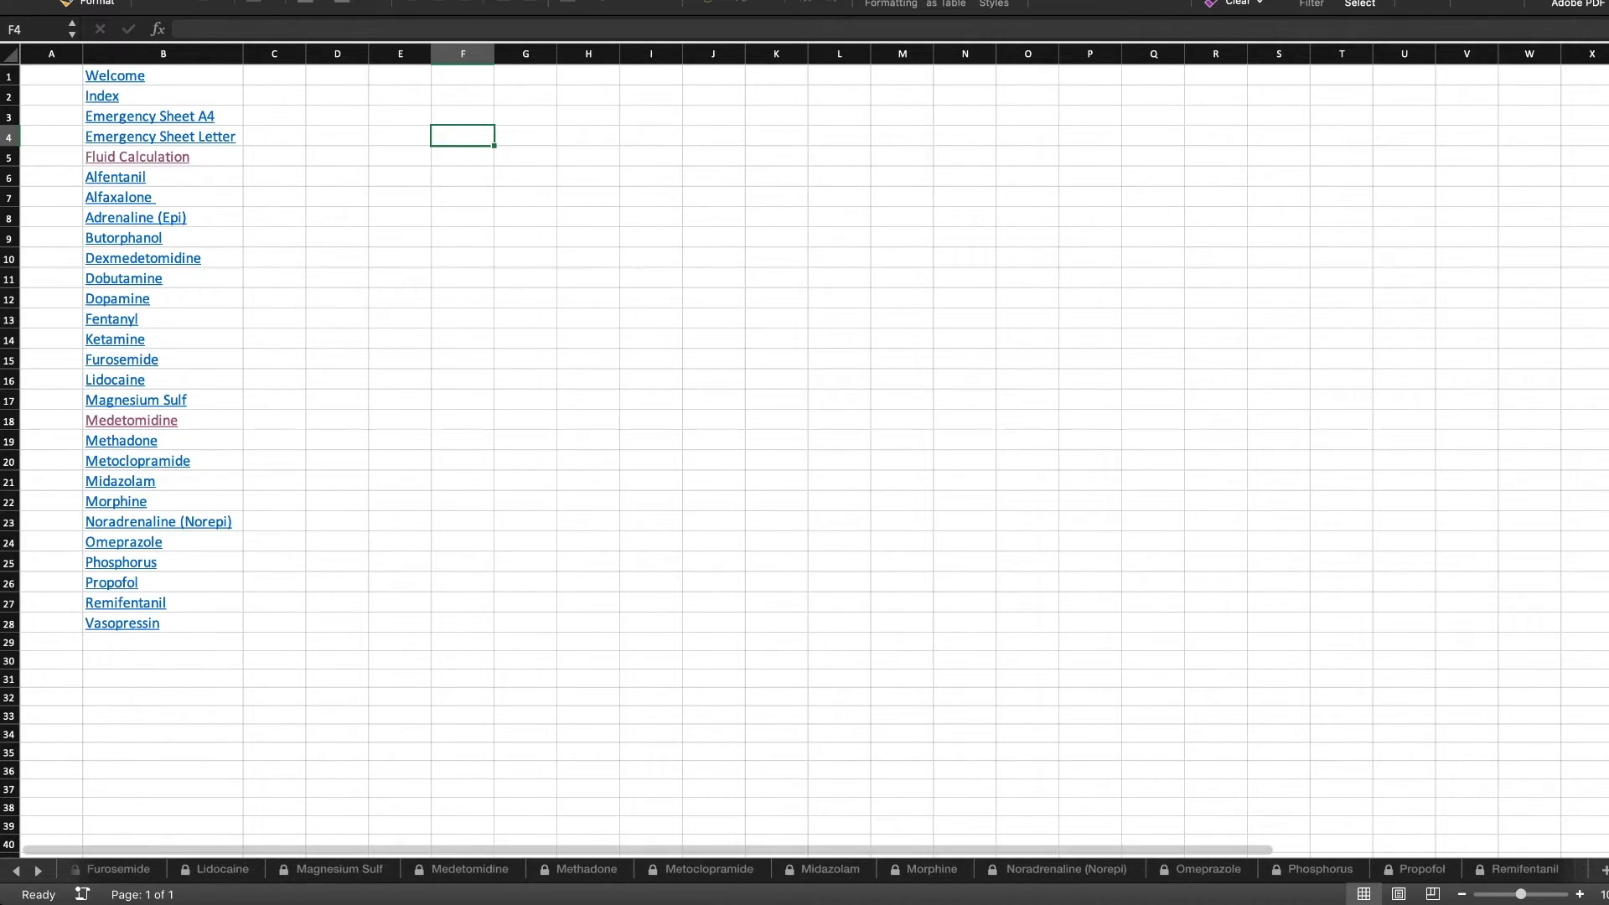
{"action": "left_click", "coordinate": [1068, 870]}
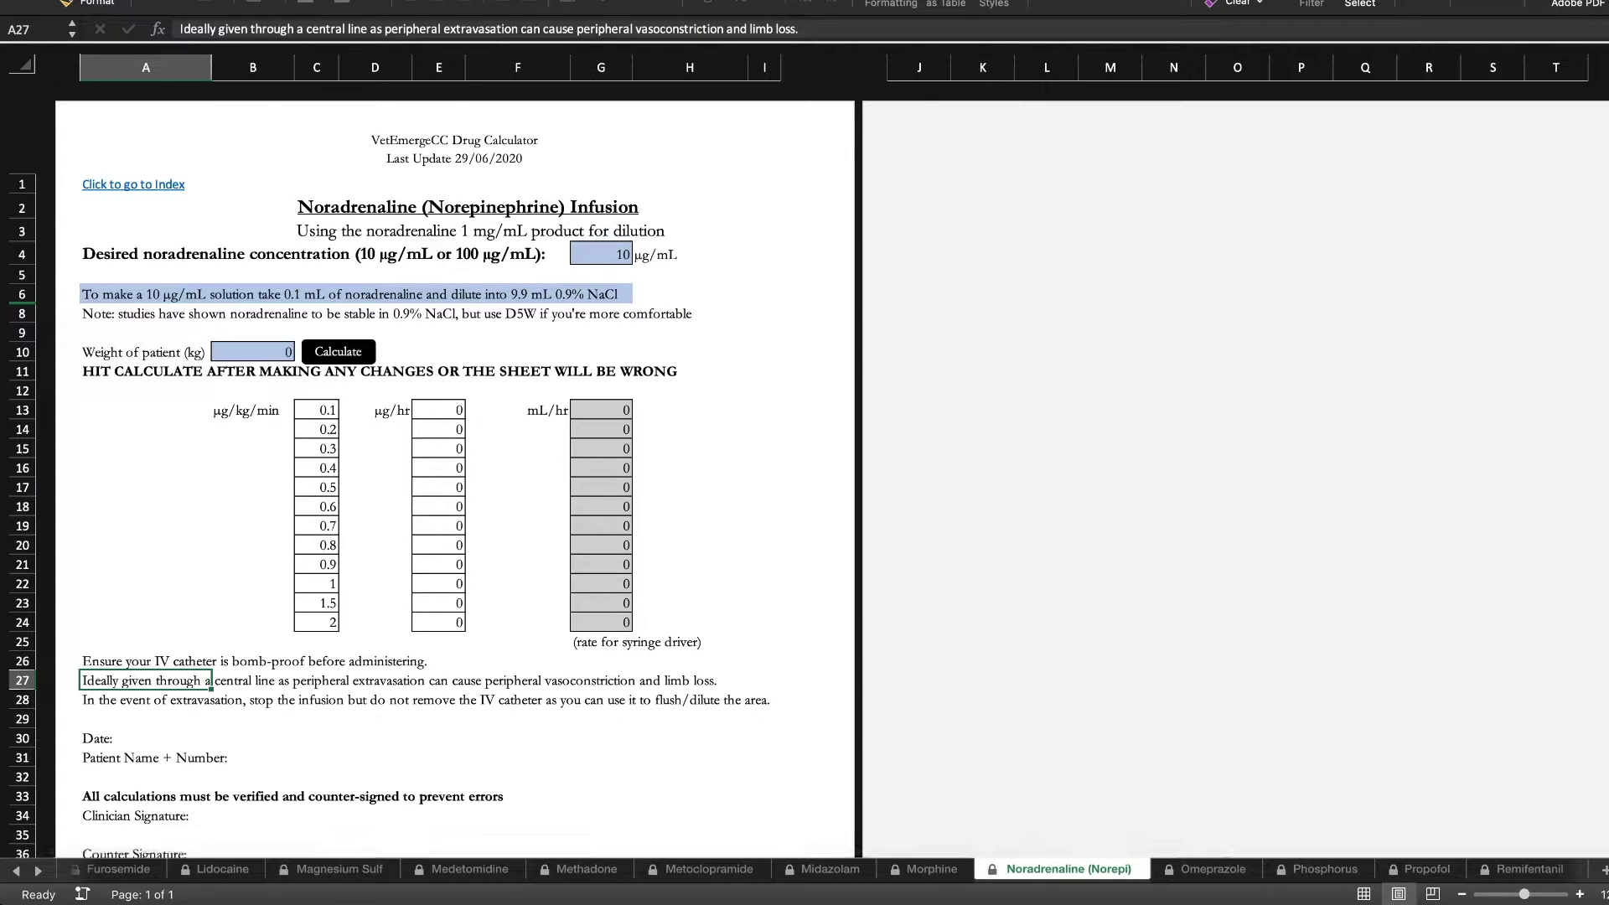
Step: Check the noradrenaline product strength and set the desired noradrenaline concentration to 100 µg/mL
{"action": "left_click", "coordinate": [253, 254]}
{"action": "left_click", "coordinate": [253, 231]}
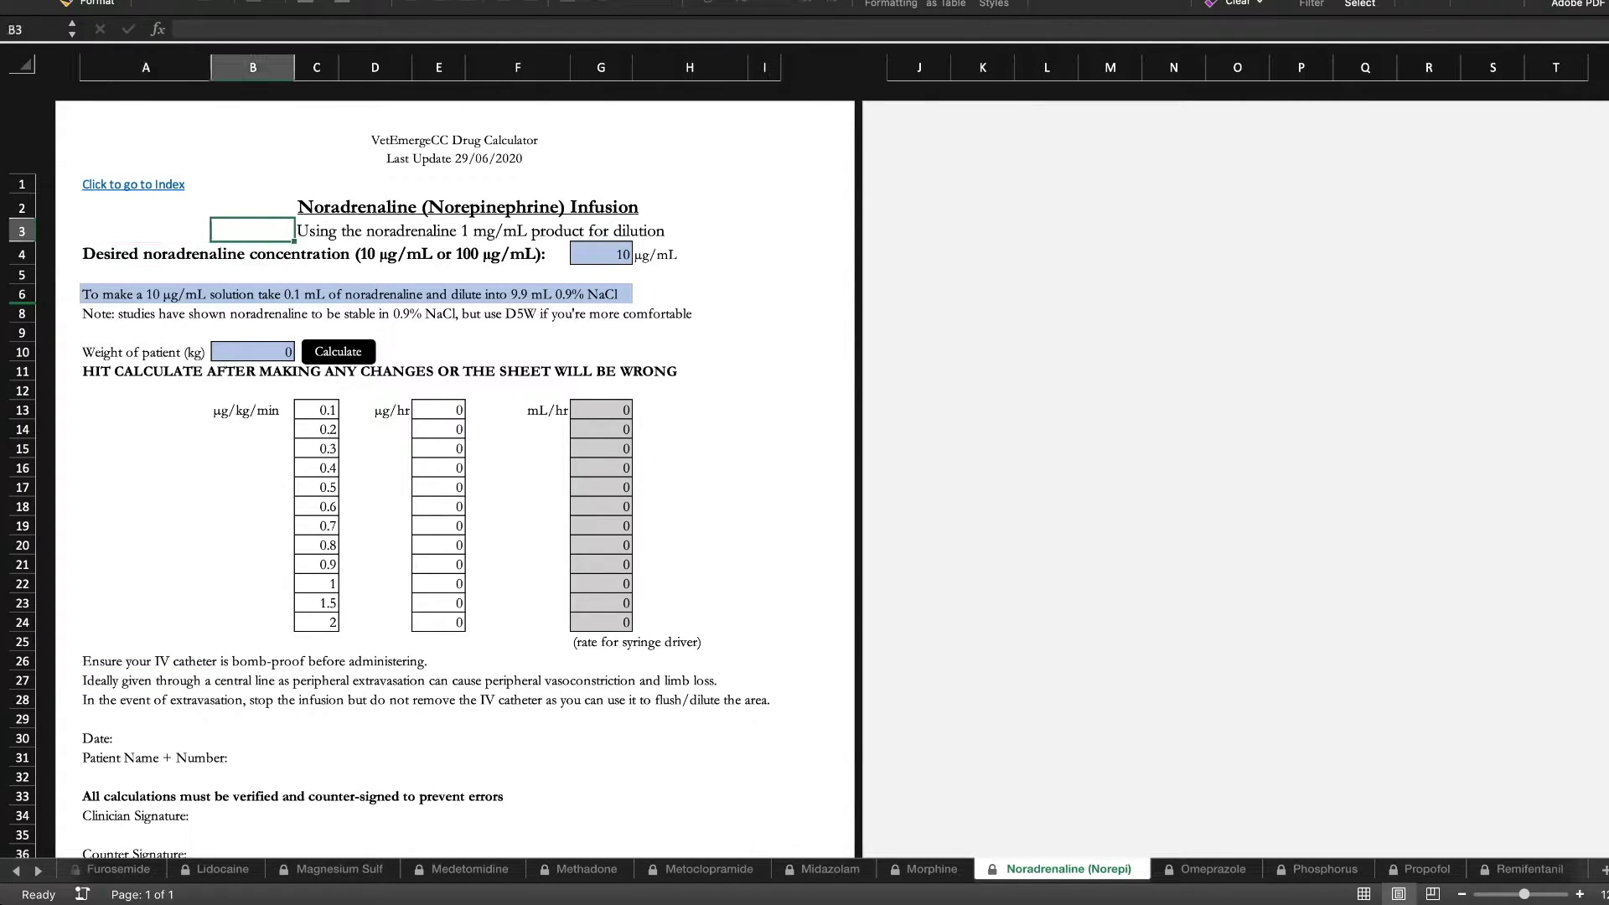
{"action": "left_click", "coordinate": [439, 231]}
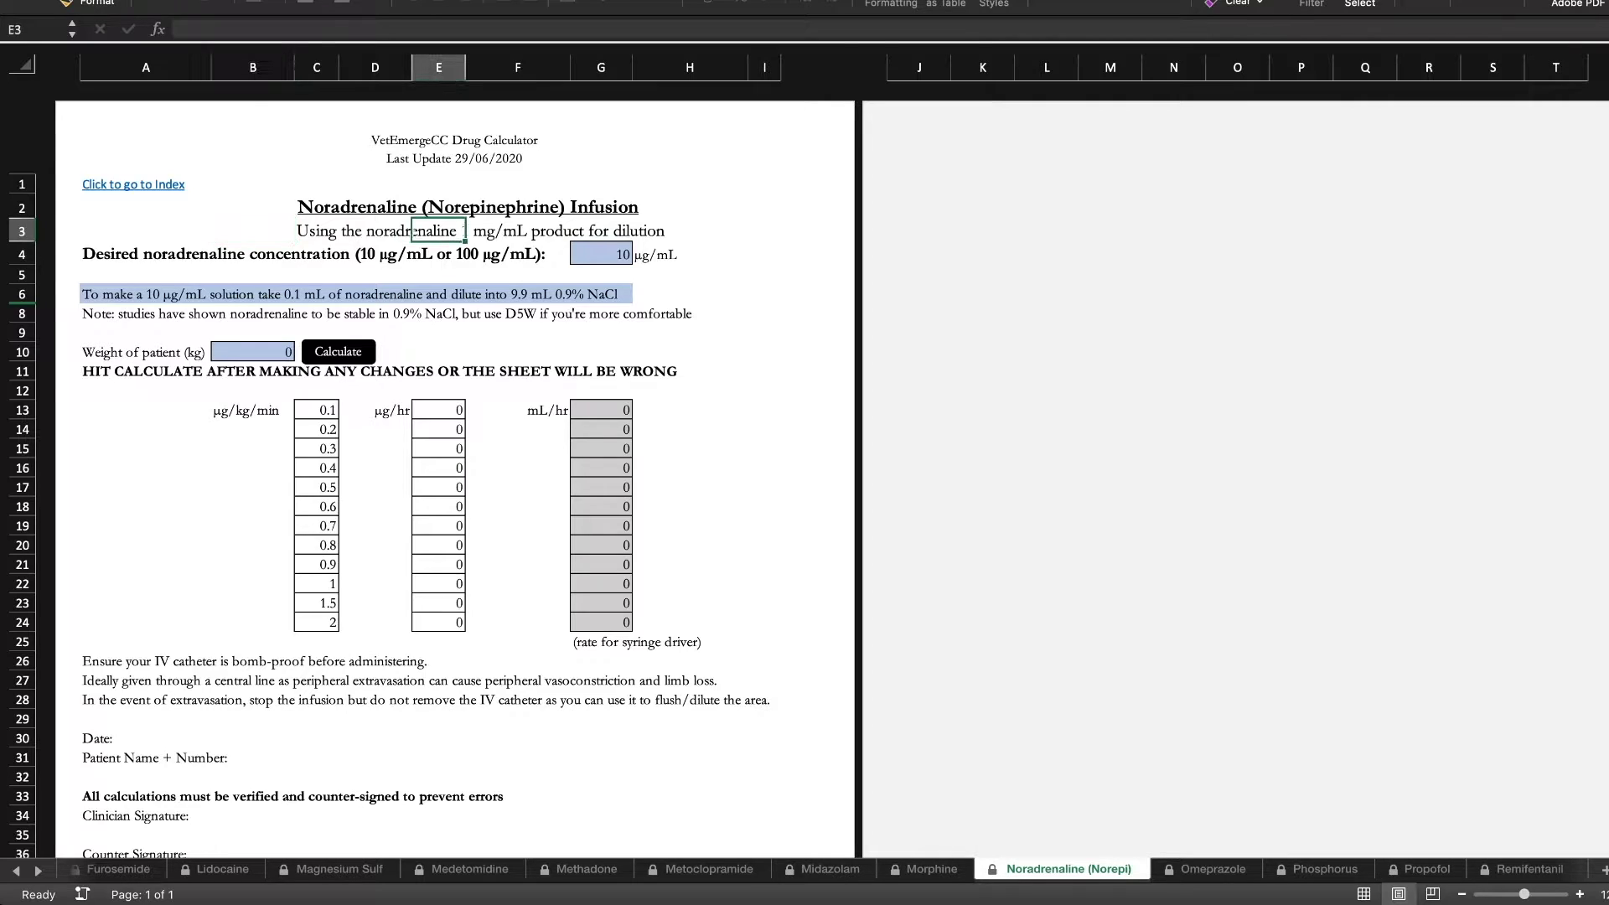
{"action": "left_click", "coordinate": [511, 230]}
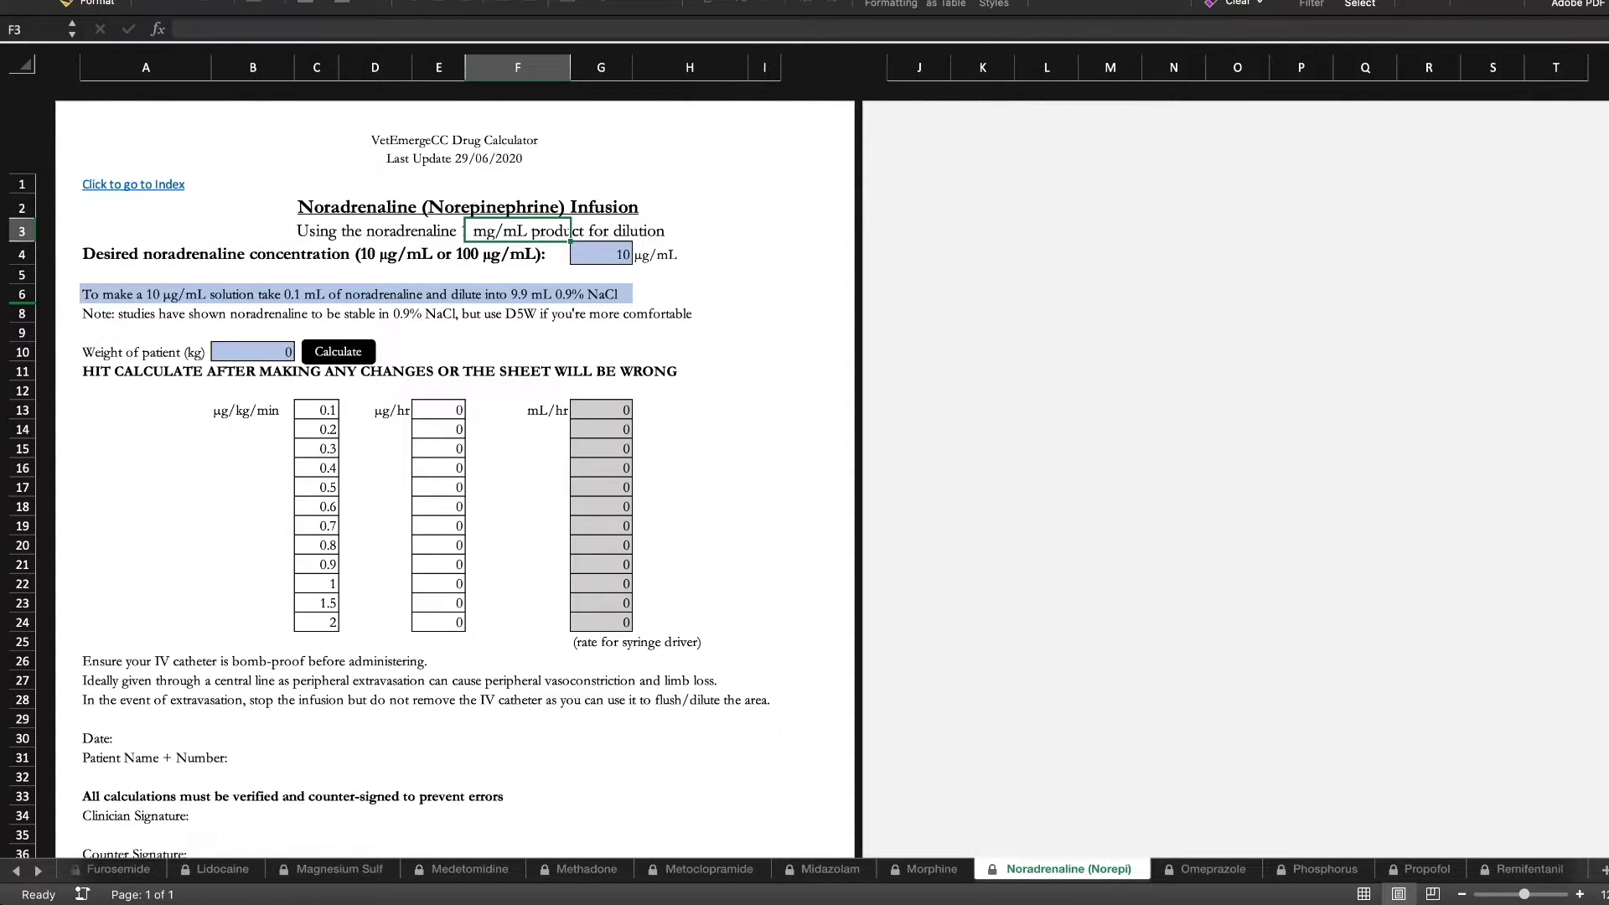
{"action": "left_click", "coordinate": [630, 254]}
{"action": "left_click", "coordinate": [675, 254]}
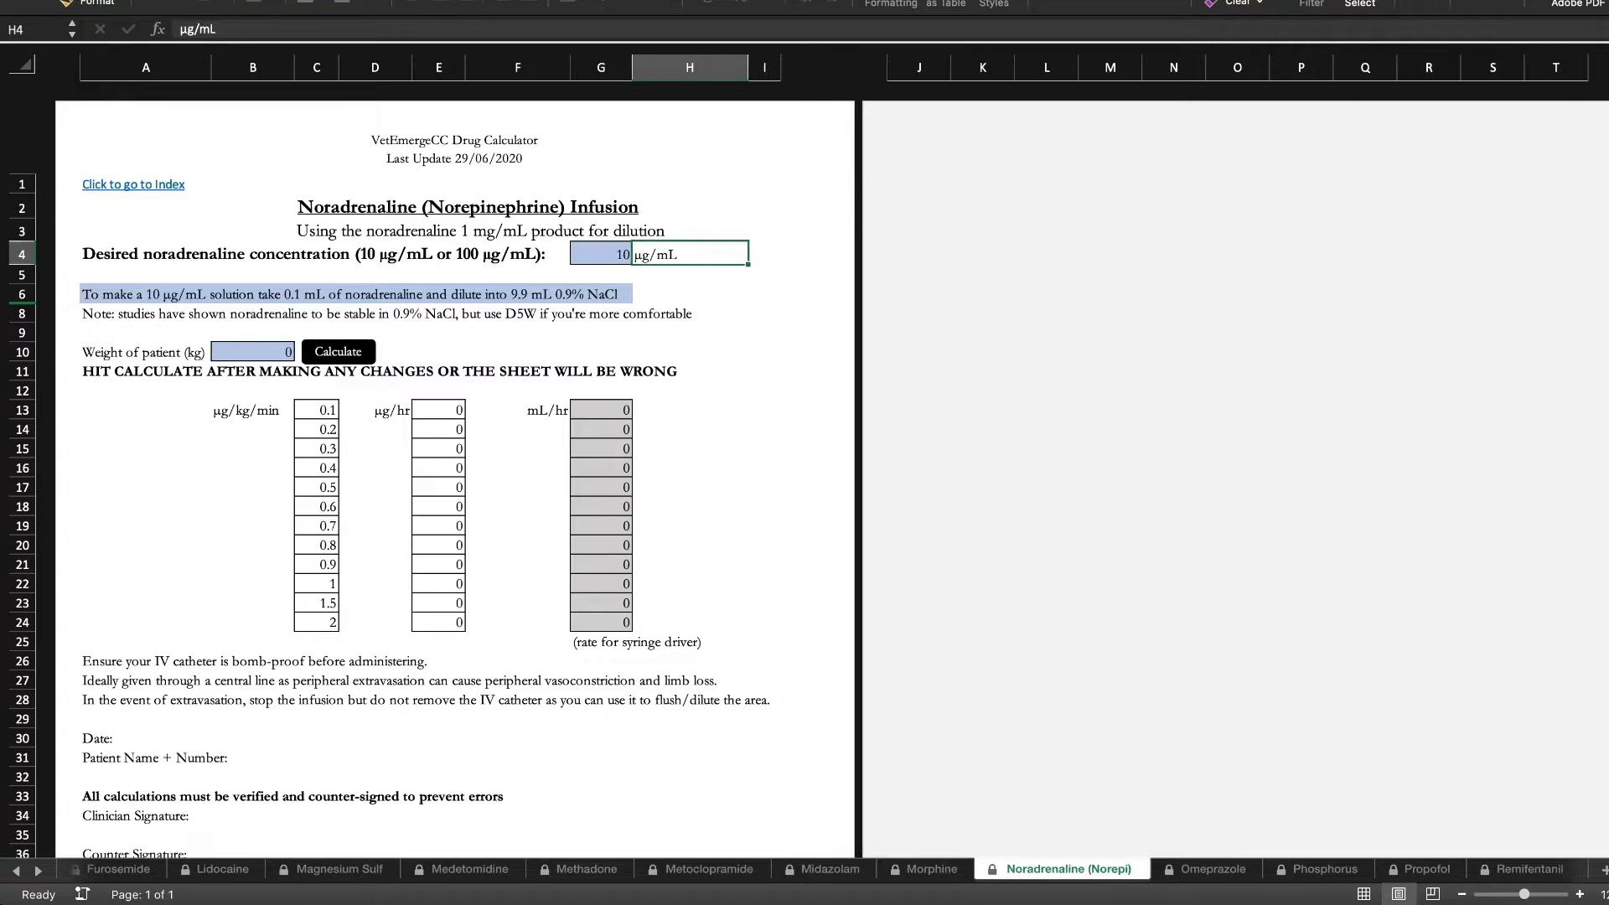
{"action": "left_click", "coordinate": [601, 254]}
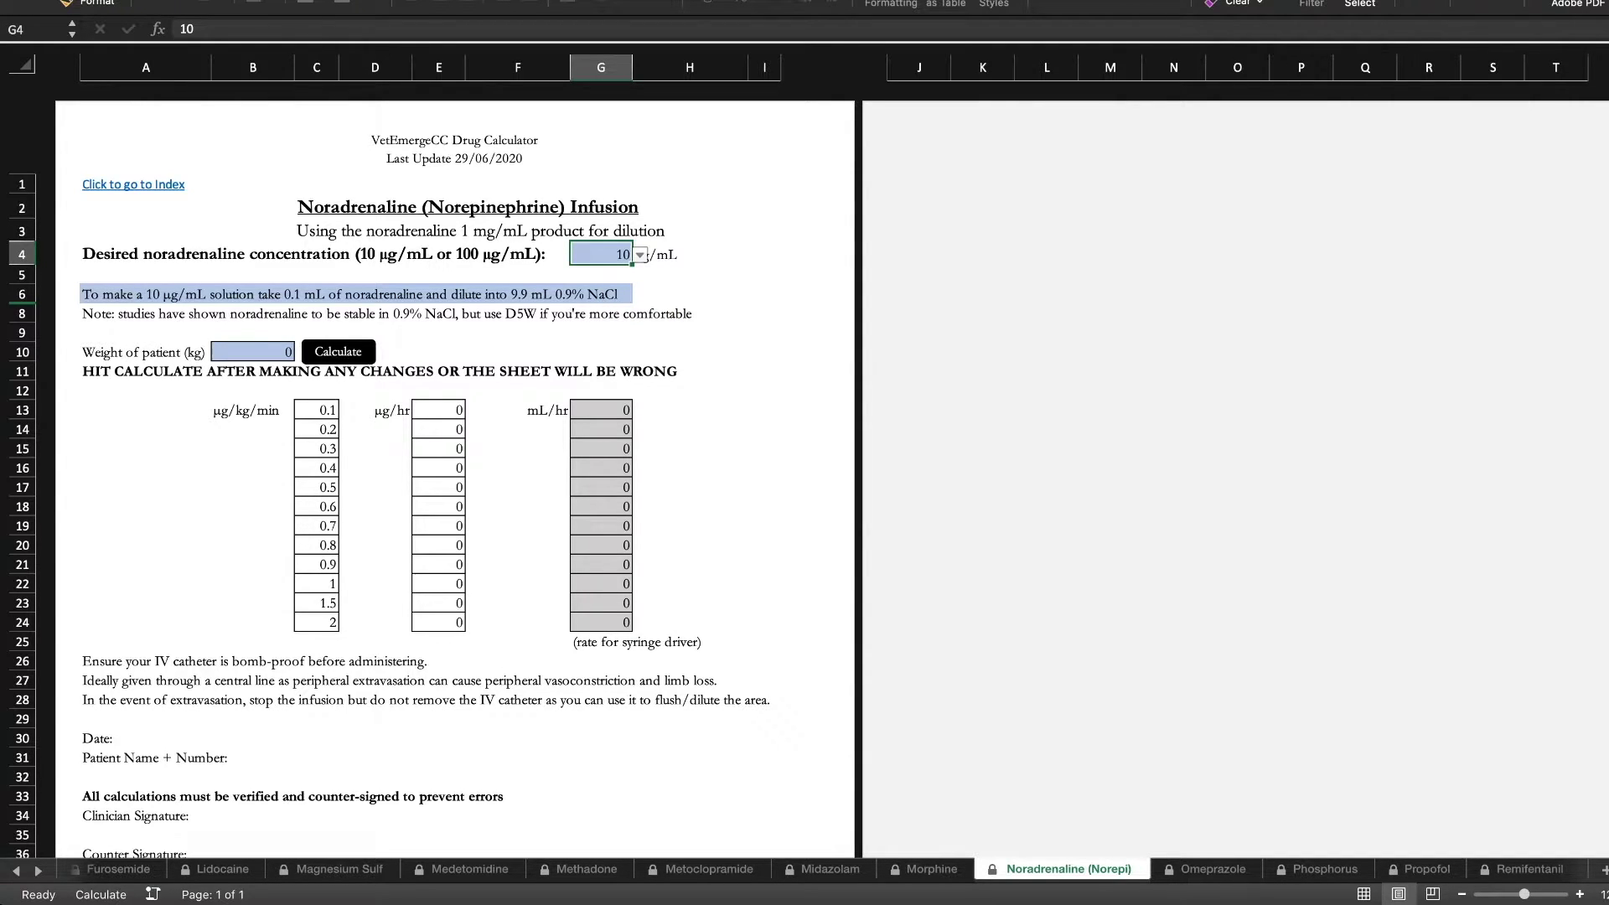
{"action": "left_click", "coordinate": [601, 289]}
{"action": "left_click", "coordinate": [317, 275]}
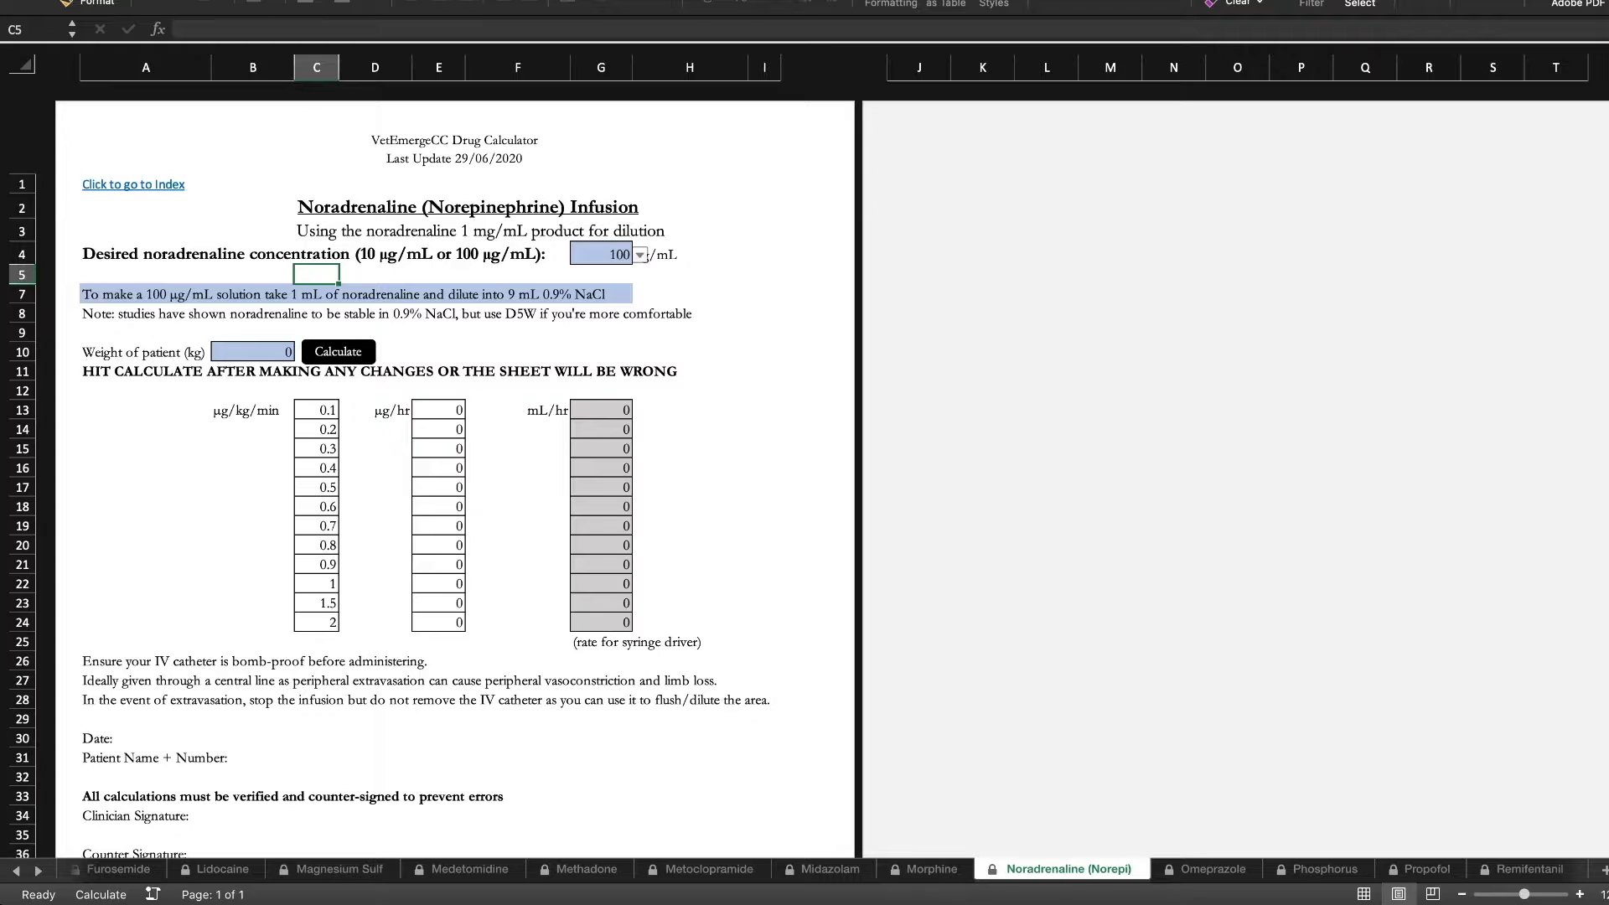
Step: Set the patient weight to 12 kg on the noradrenaline sheet and calculate the infusion rates
{"action": "left_click", "coordinate": [253, 352]}
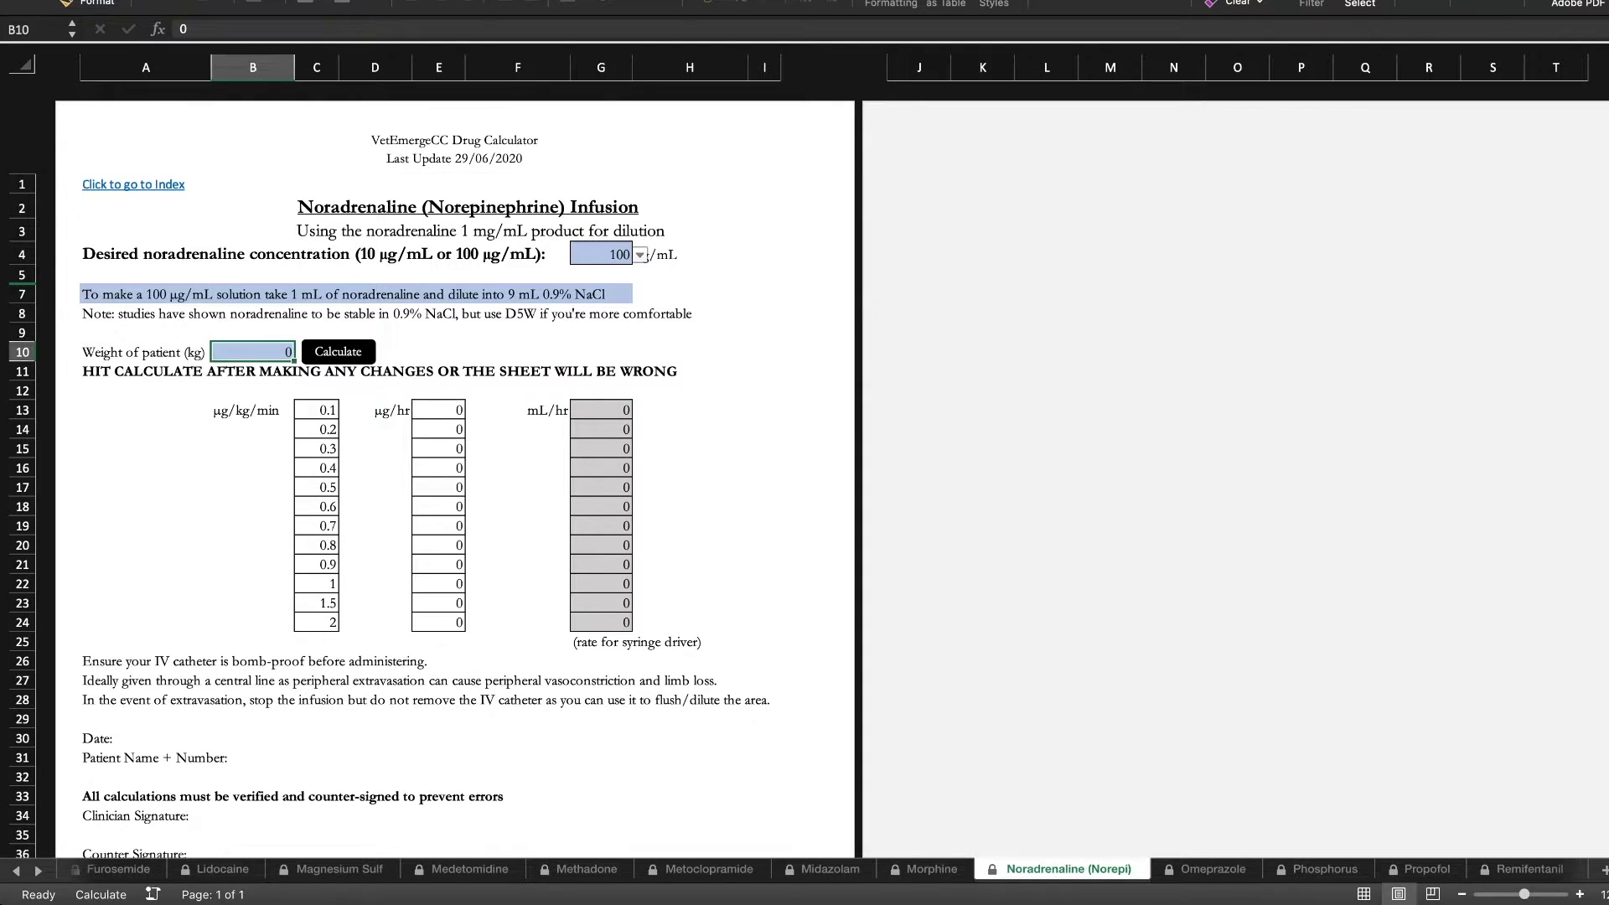
{"action": "type", "text": "12"}
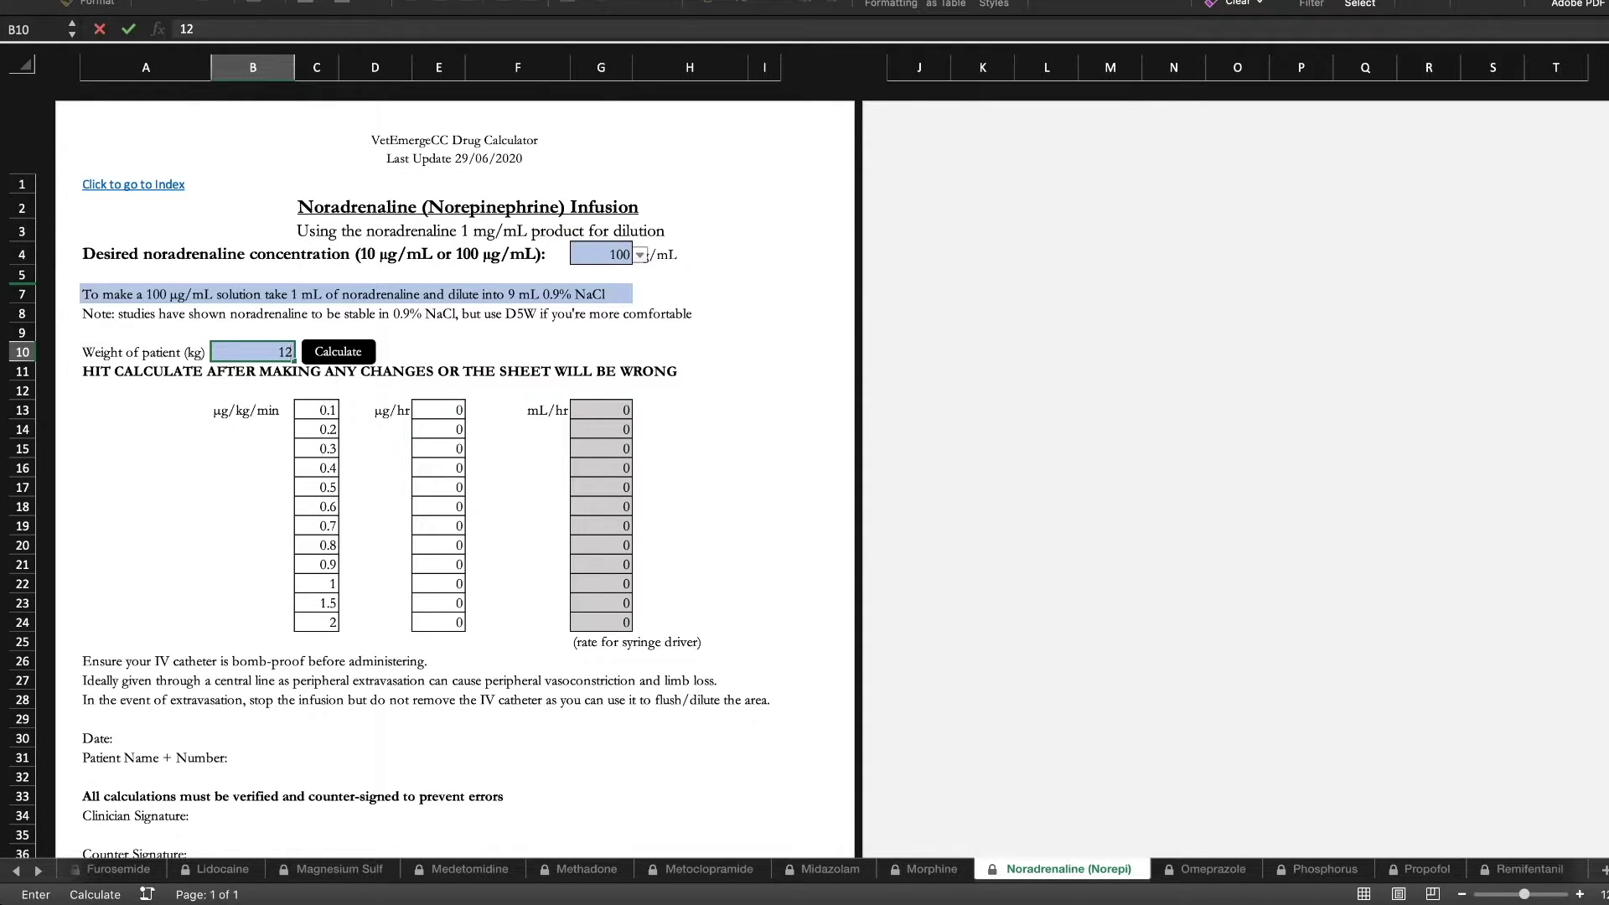
{"action": "left_click", "coordinate": [339, 352]}
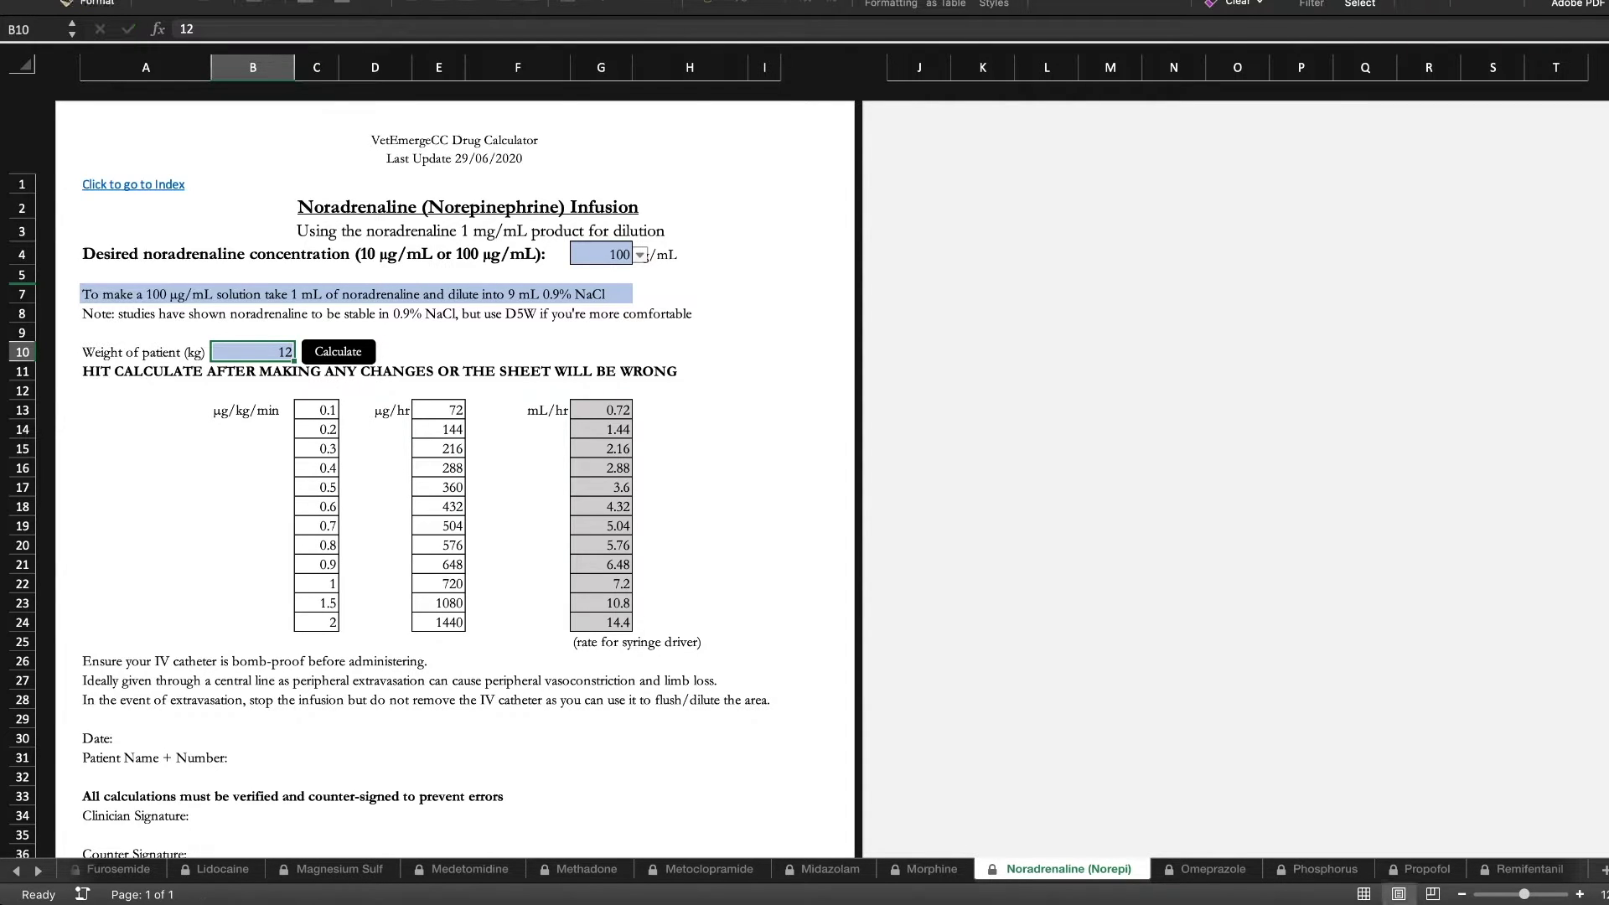
{"action": "left_click", "coordinate": [517, 352]}
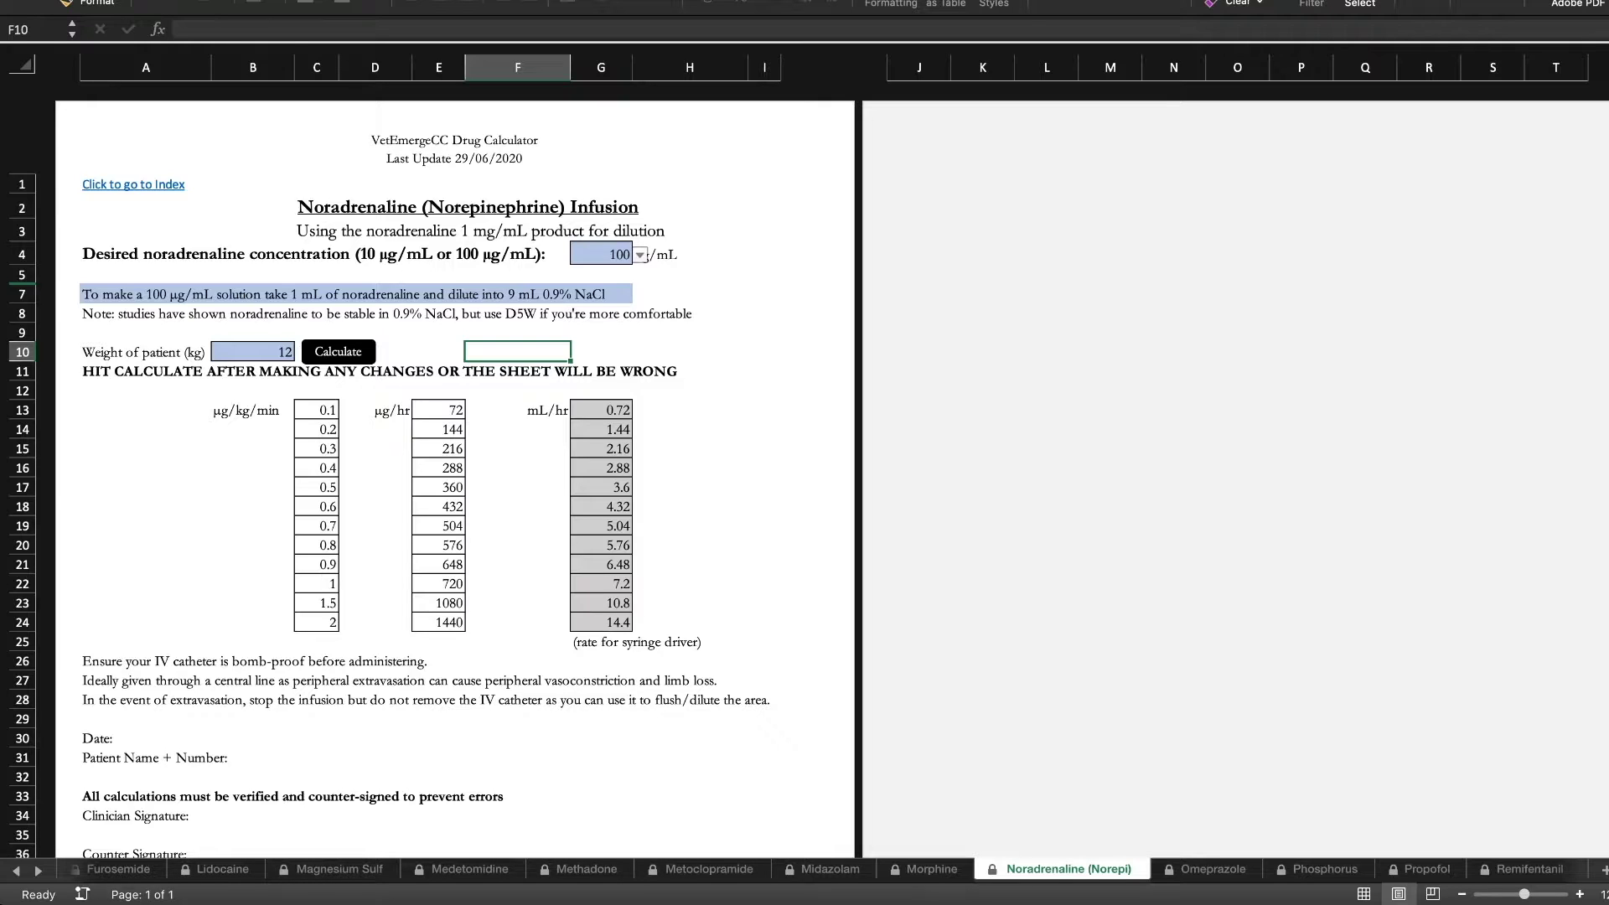
Step: Change the desired noradrenaline concentration to 10 µg/mL
{"action": "left_click", "coordinate": [601, 254]}
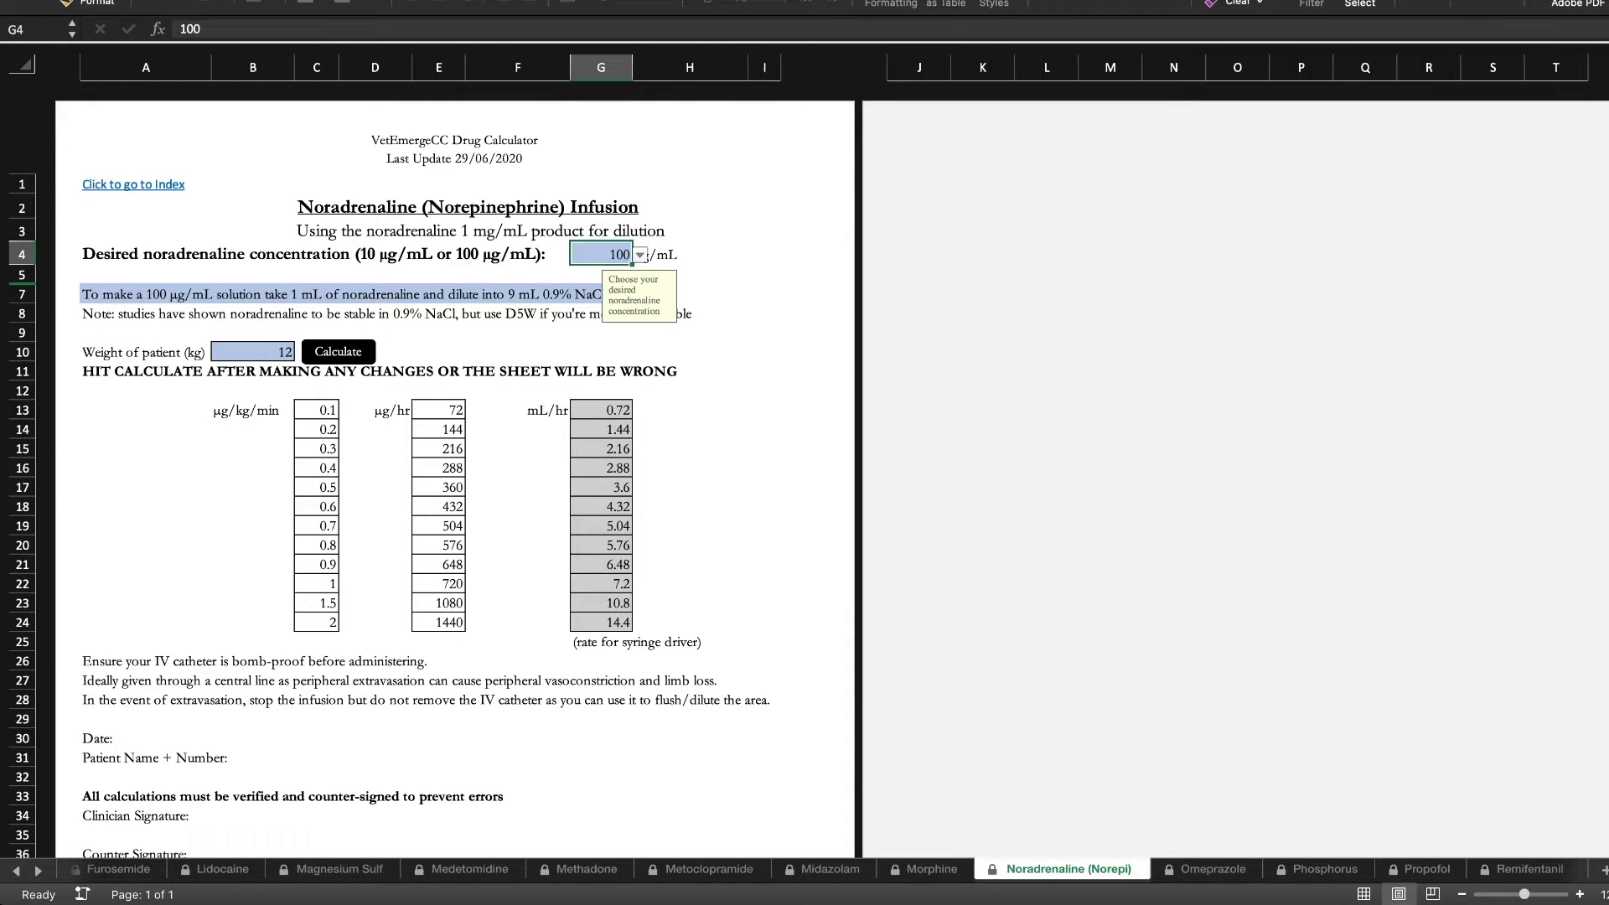
{"action": "left_click", "coordinate": [601, 275]}
{"action": "left_click", "coordinate": [518, 275]}
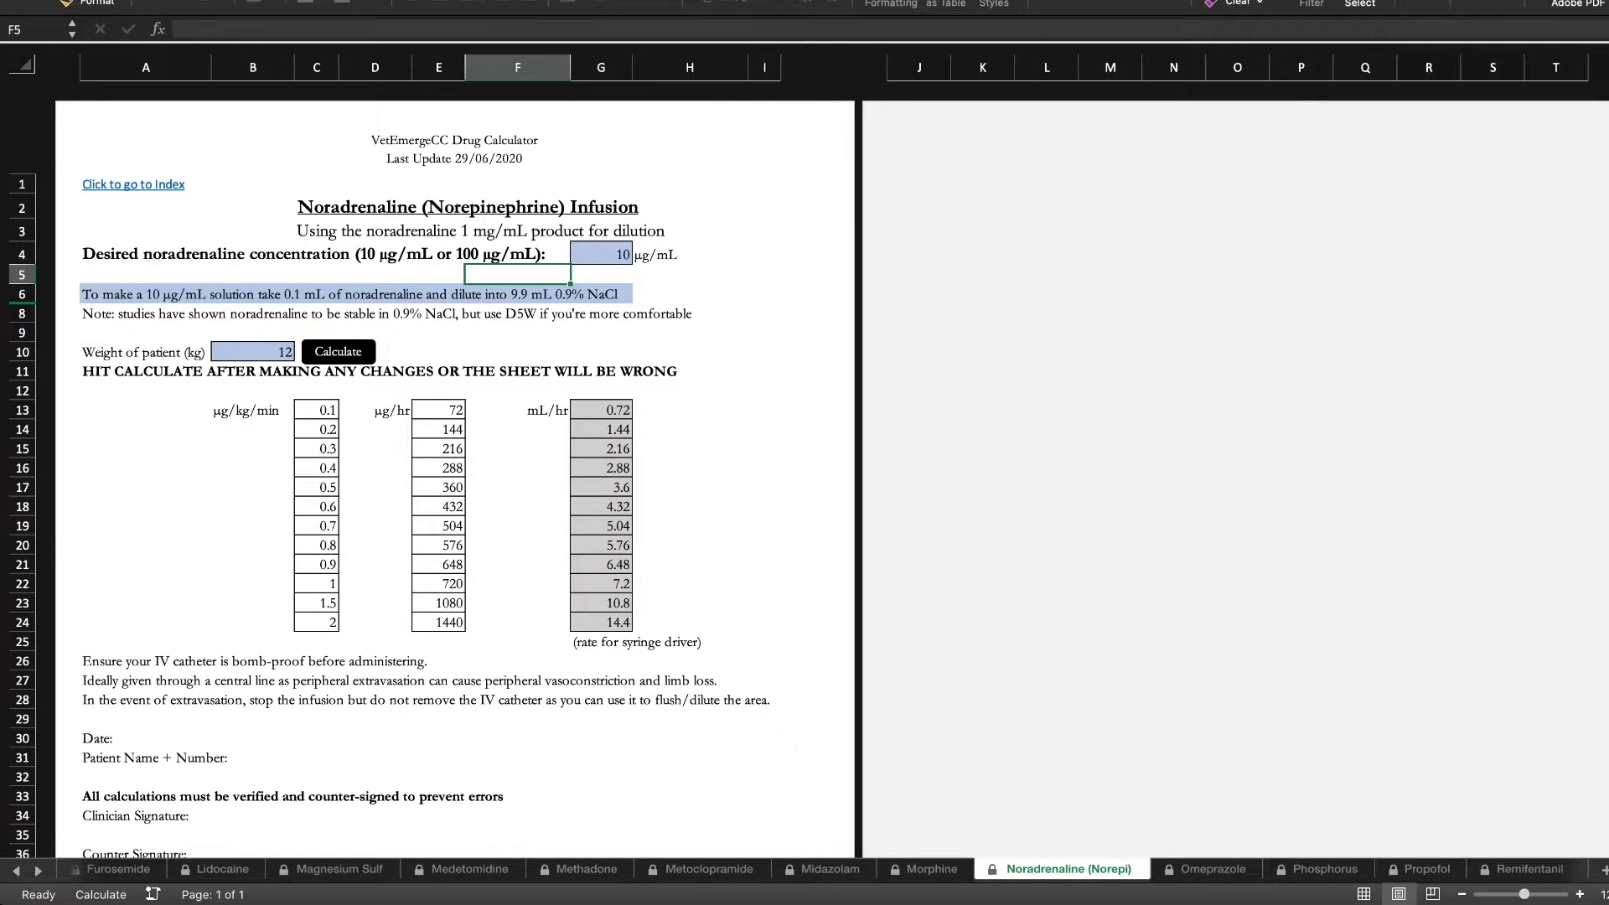
Step: Recalculate the noradrenaline infusion rates for the 10 µg/mL concentration
{"action": "left_click", "coordinate": [338, 352]}
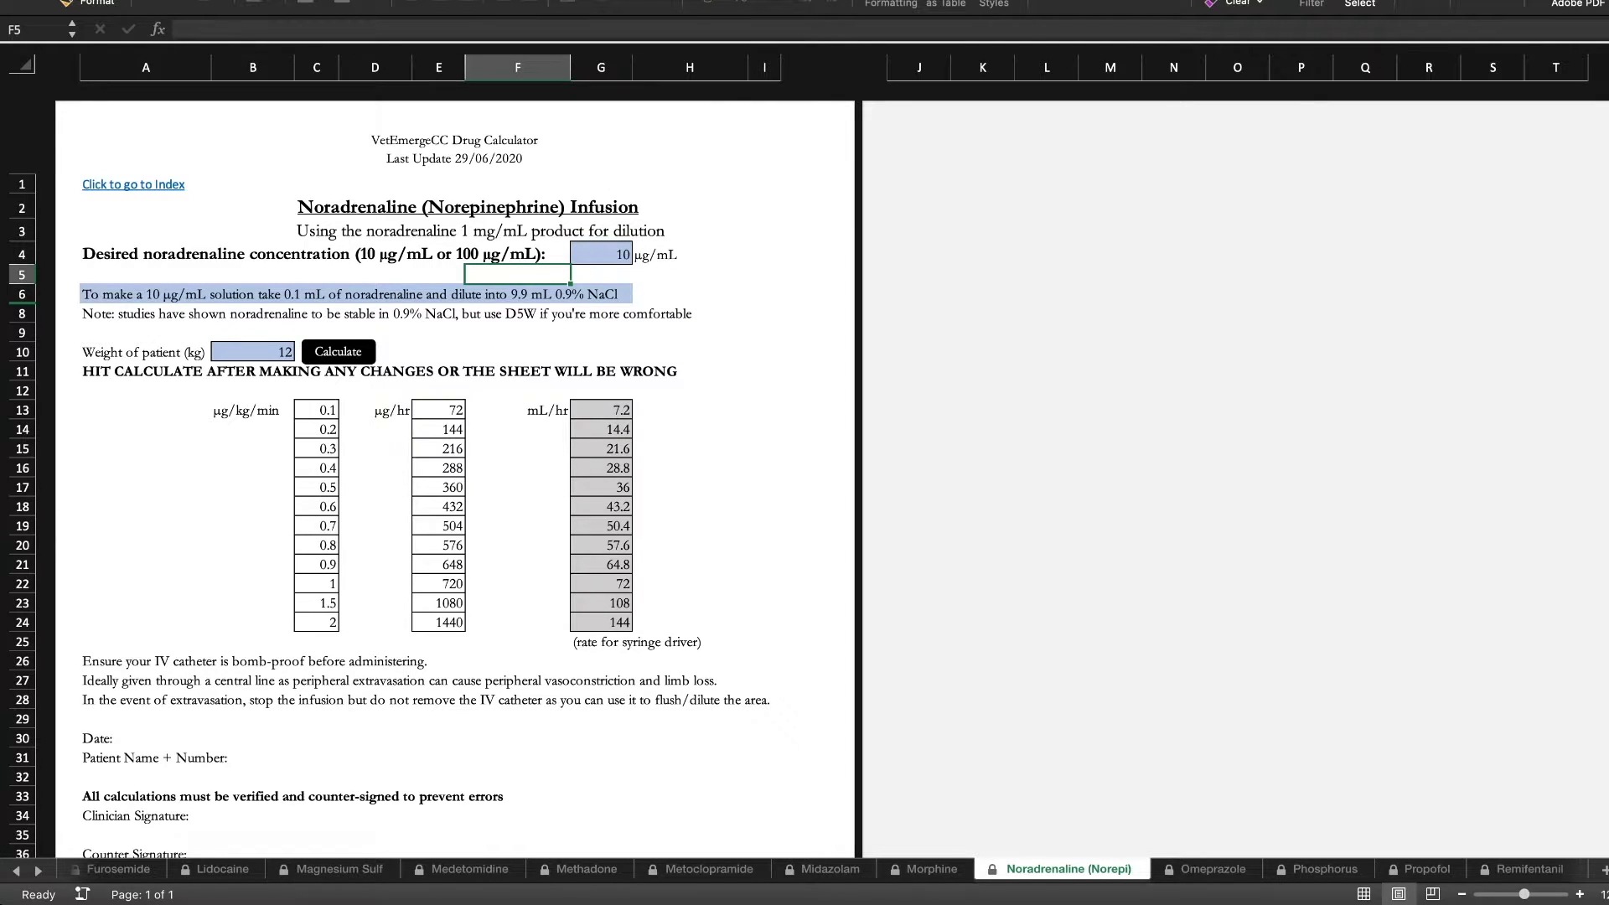
{"action": "left_click", "coordinate": [601, 526]}
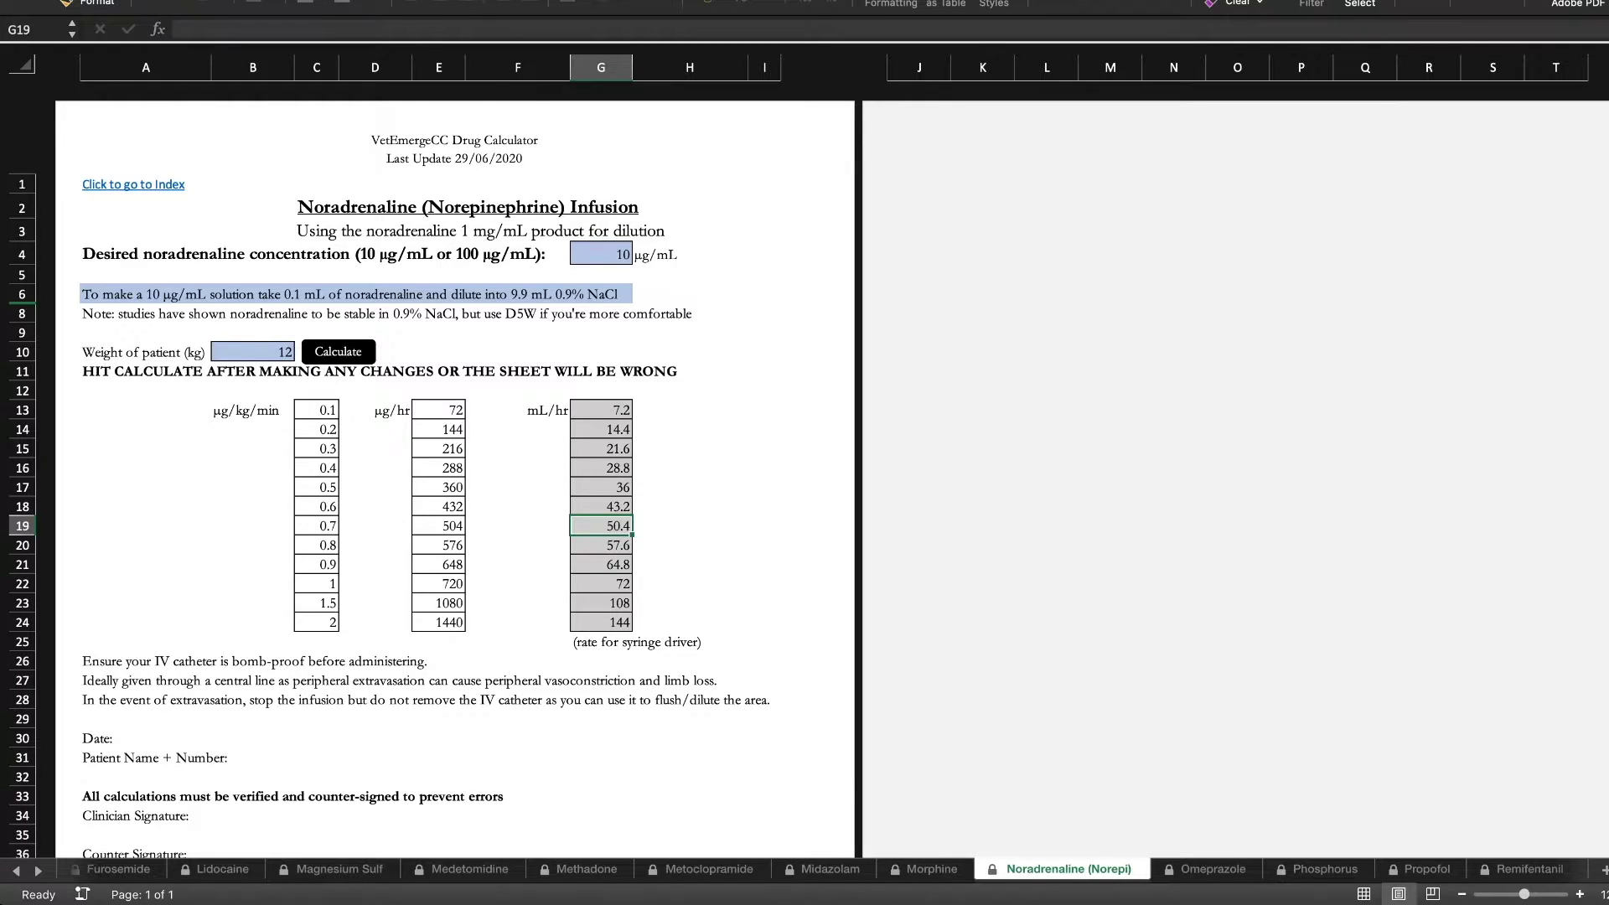
{"action": "left_click", "coordinate": [601, 254]}
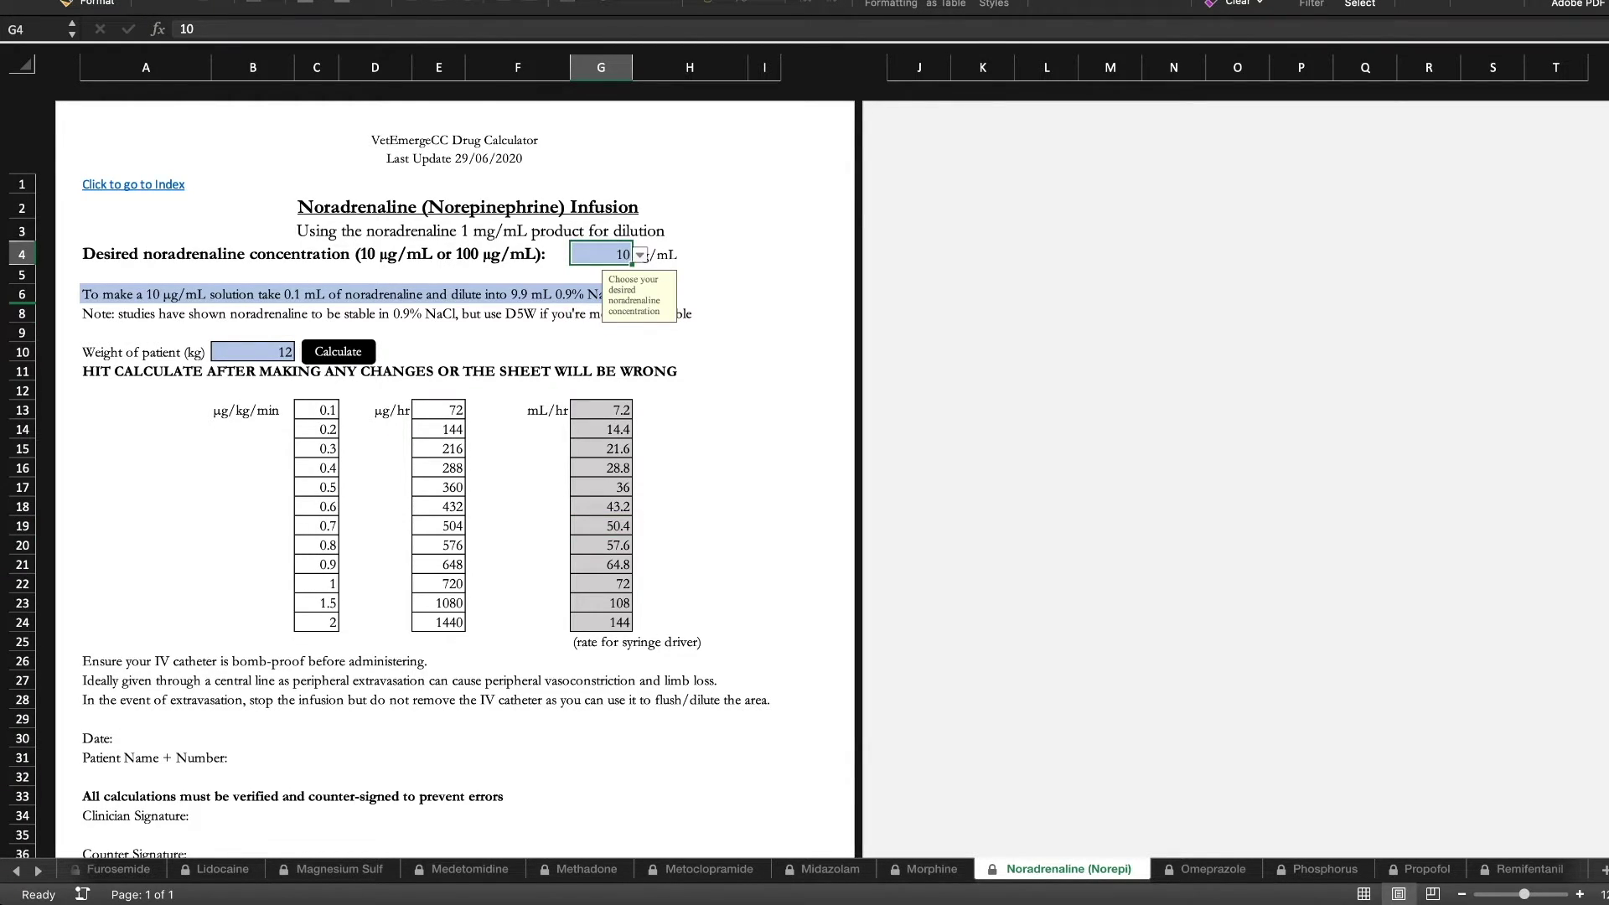
Step: Examine the syringe driver rate in mL/hr for the 0.5 µg/kg/min noradrenaline dose
{"action": "left_click", "coordinate": [601, 506]}
{"action": "left_click", "coordinate": [601, 488]}
{"action": "left_click", "coordinate": [601, 468]}
{"action": "left_click", "coordinate": [601, 488]}
{"action": "key", "text": "Left"}
{"action": "key", "text": "Left"}
{"action": "key", "text": "Left"}
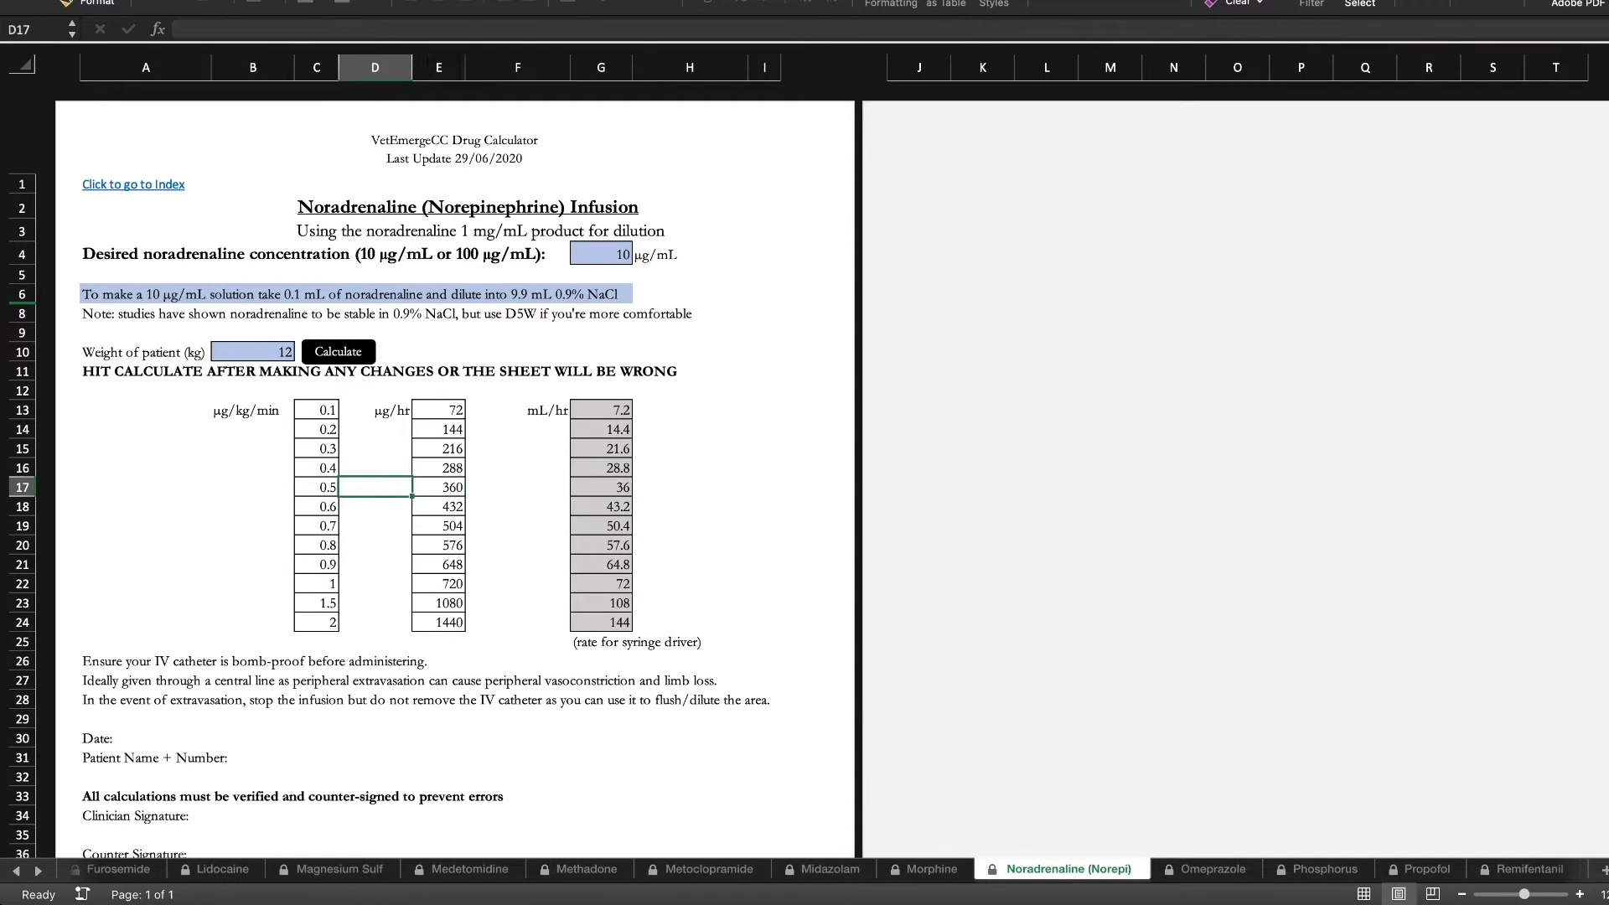
{"action": "key", "text": "Right"}
{"action": "key", "text": "Right"}
{"action": "key", "text": "Right"}
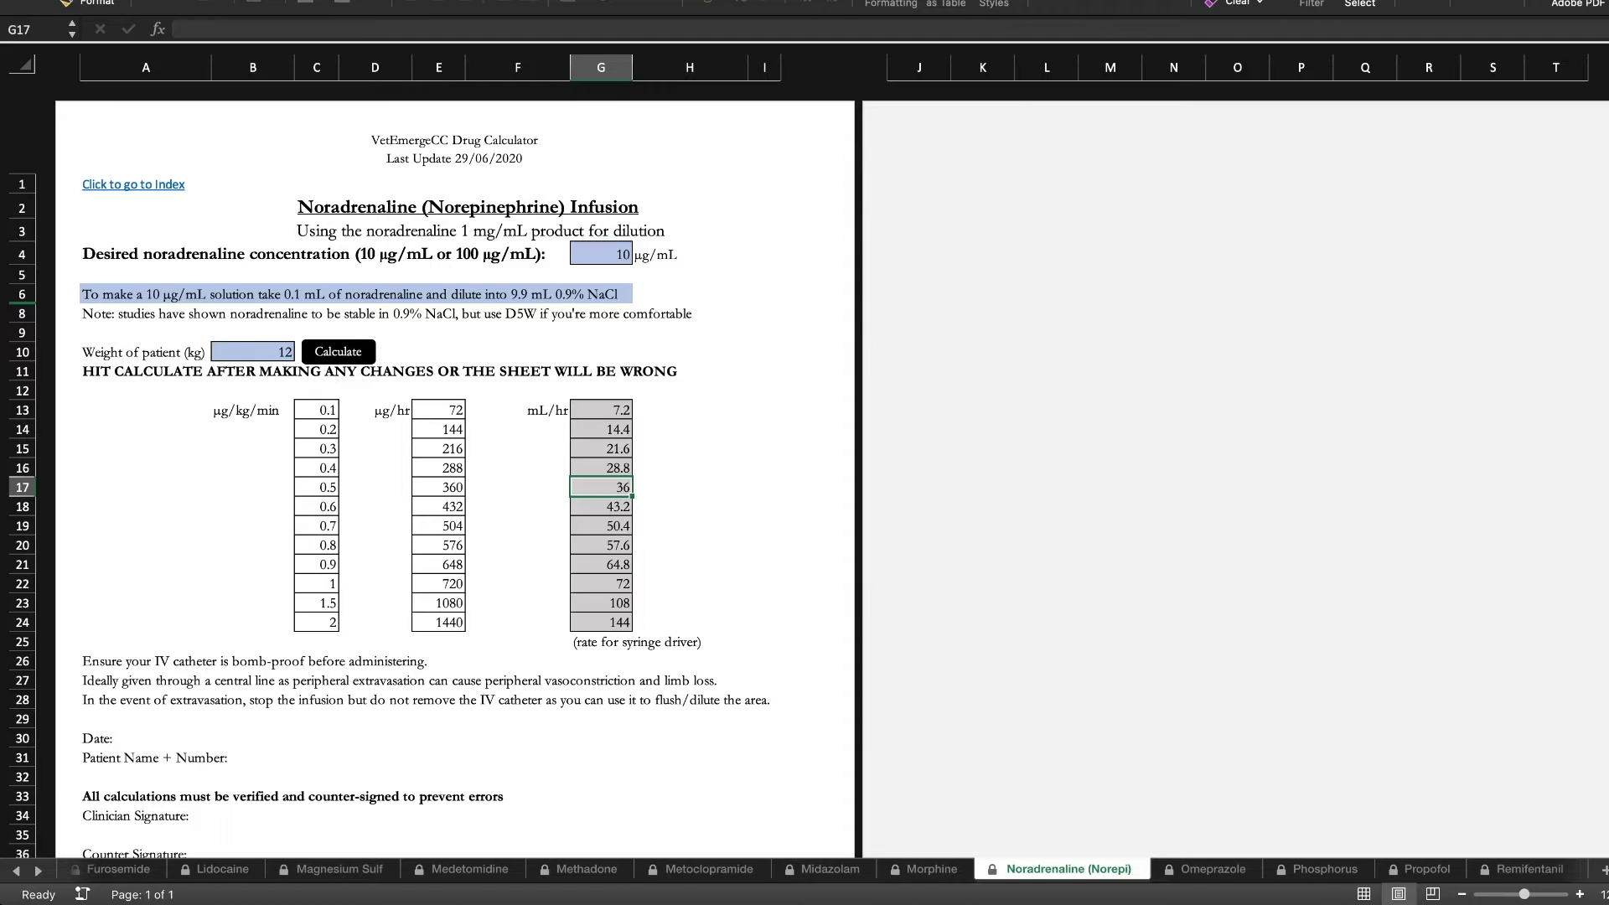
{"action": "left_click", "coordinate": [601, 391]}
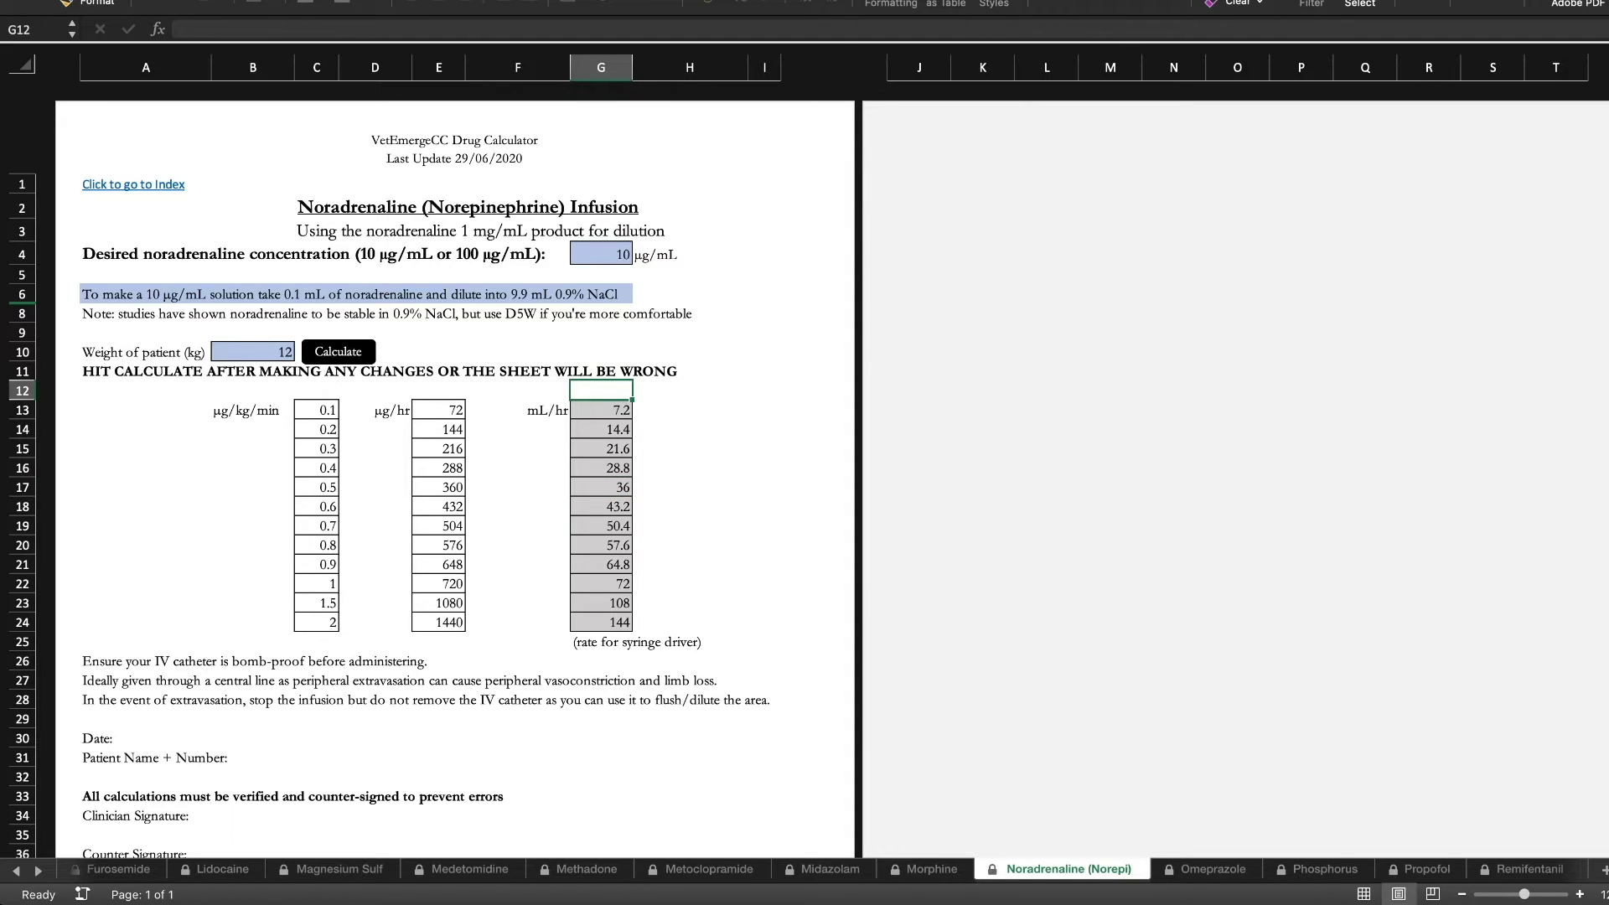
Step: Set the desired noradrenaline concentration to 100 µg/mL and recalculate the infusion rates
{"action": "left_click", "coordinate": [601, 254]}
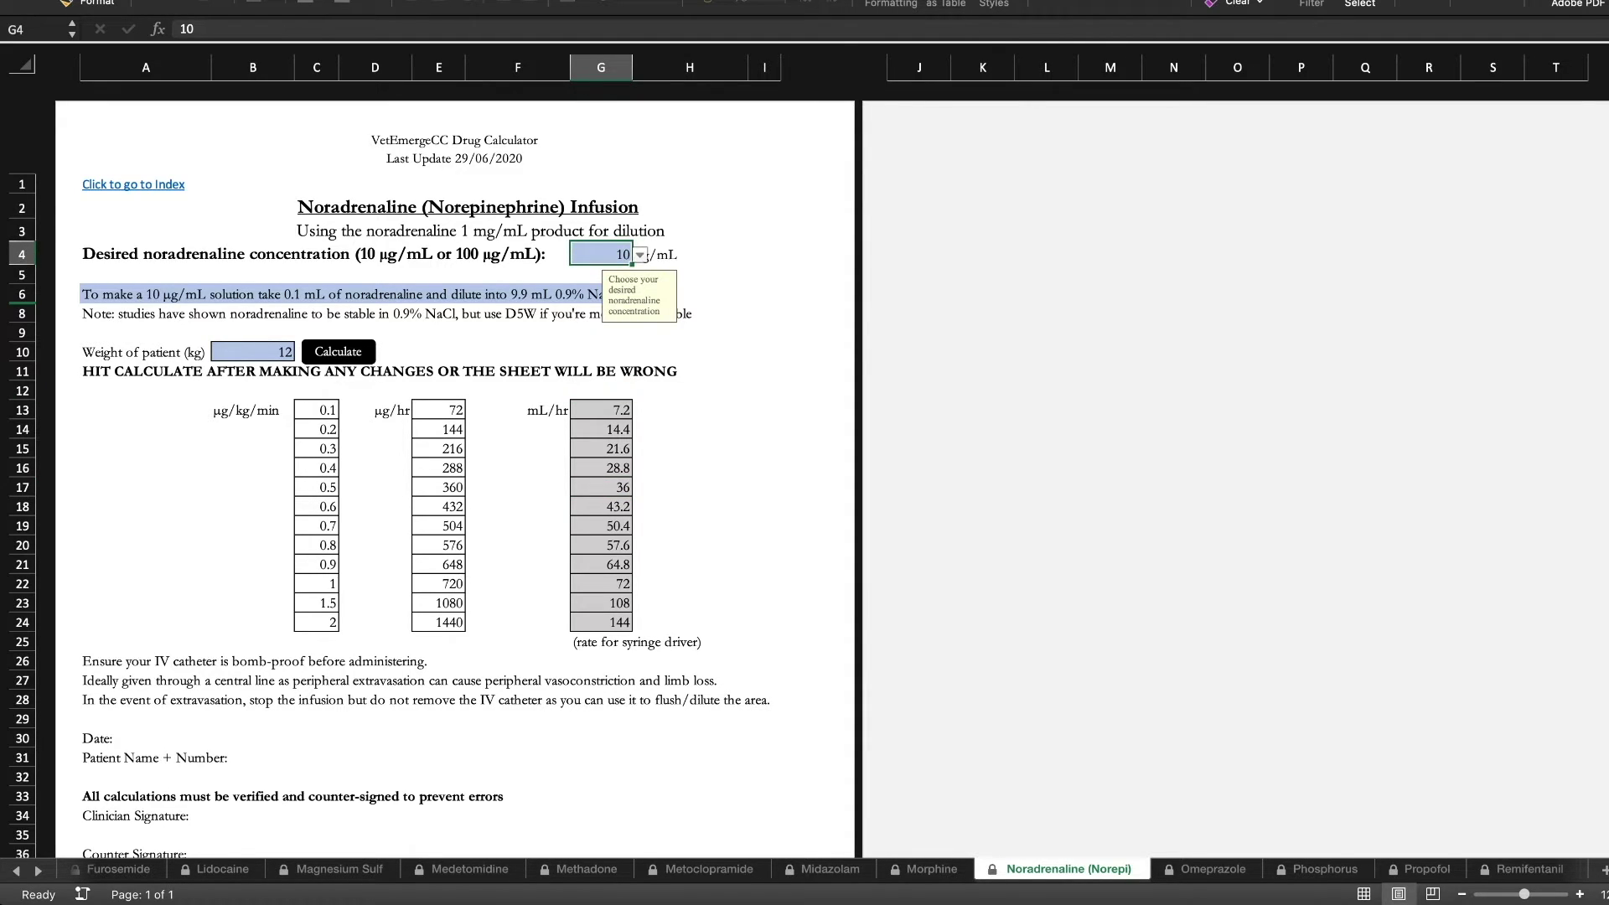
{"action": "left_click", "coordinate": [601, 289]}
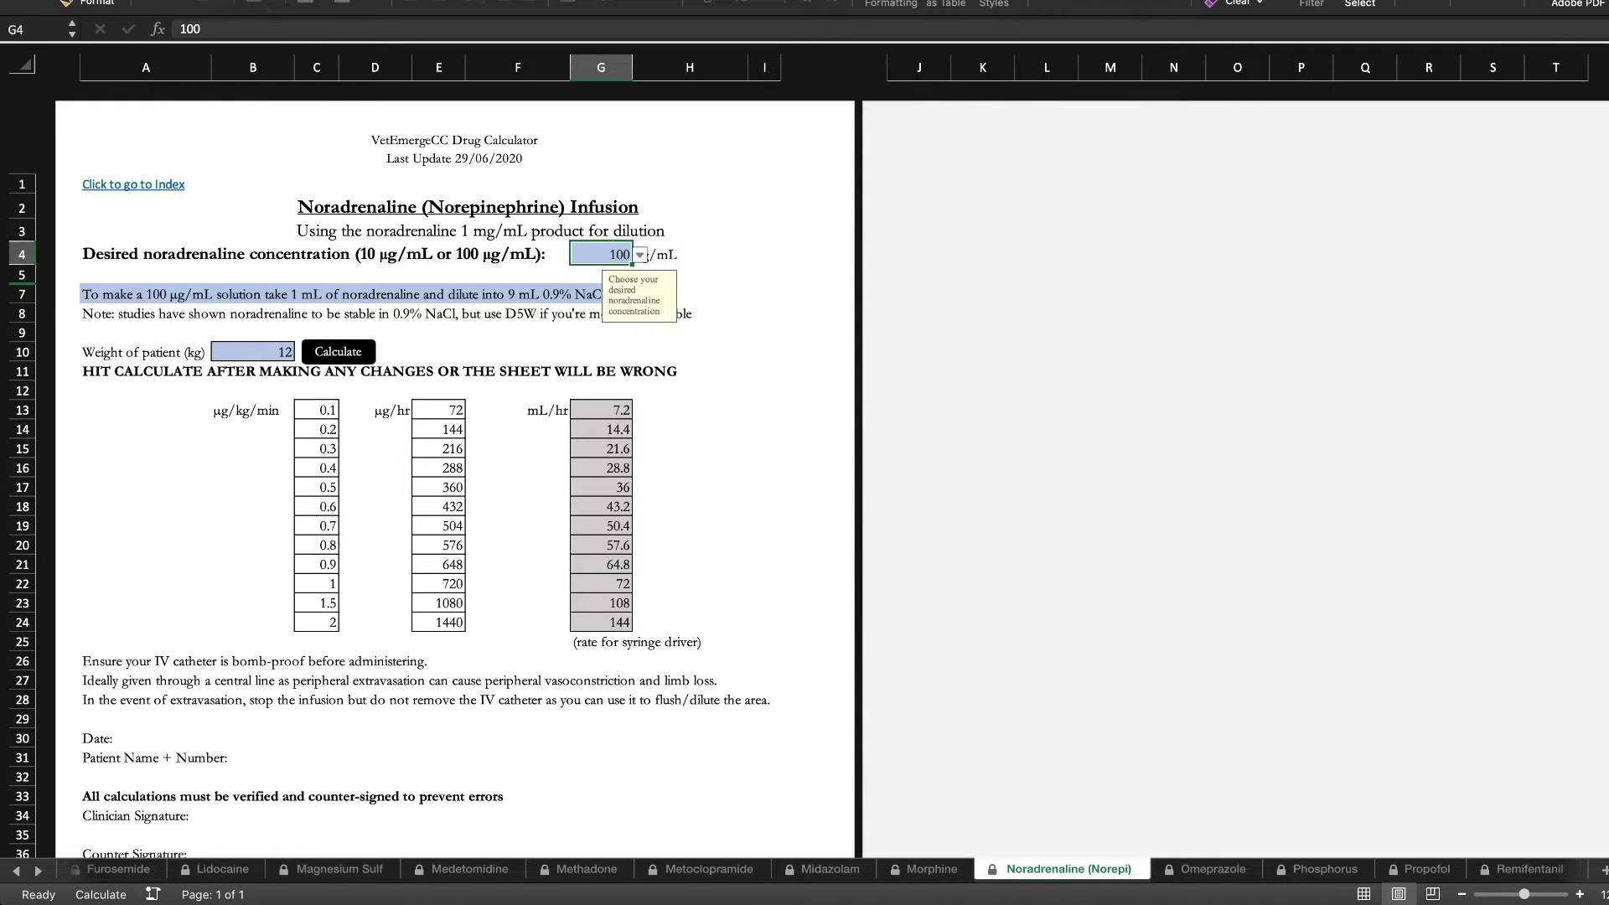
{"action": "left_click", "coordinate": [375, 294]}
{"action": "left_click", "coordinate": [376, 274]}
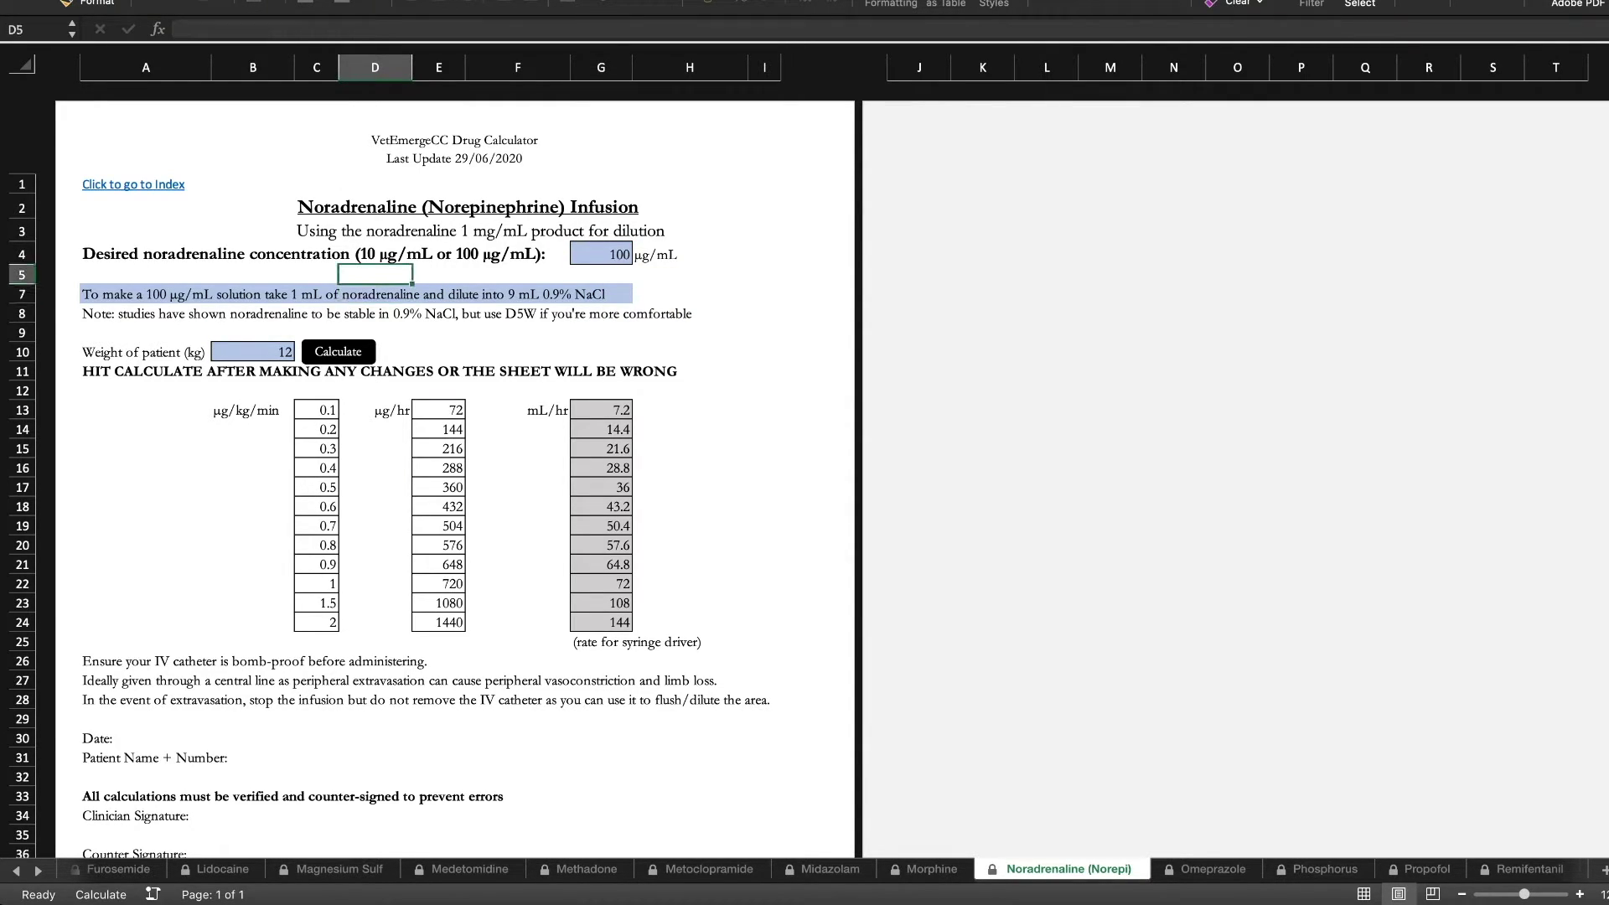
{"action": "left_click", "coordinate": [339, 352]}
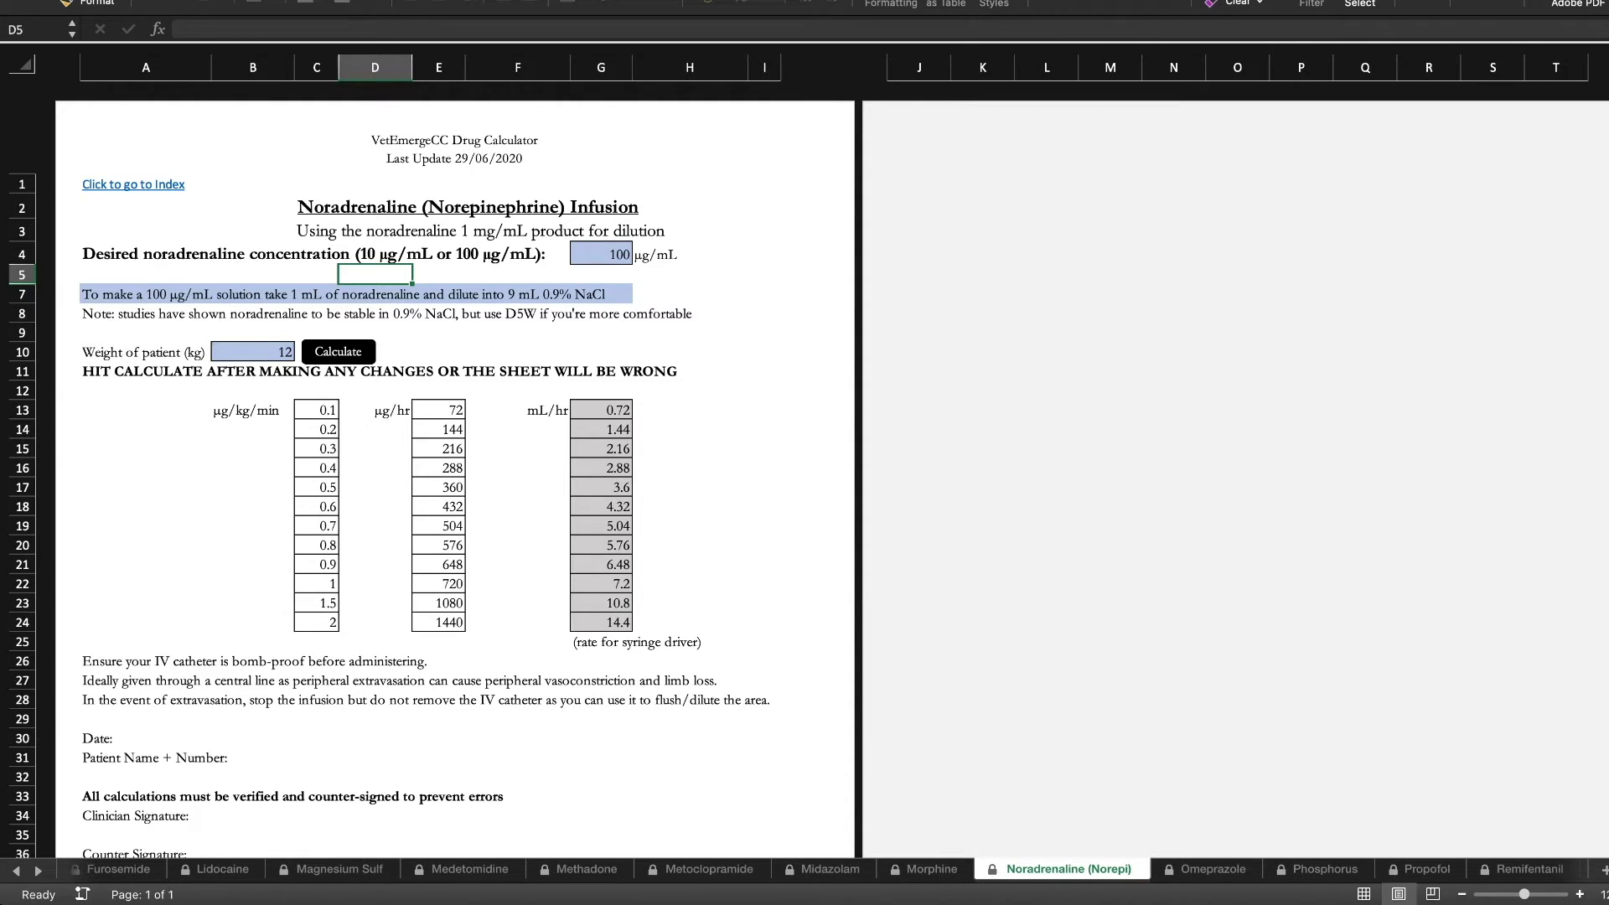
Step: Examine the recalculated noradrenaline mL/hr rates for the doses from 0.1 to 0.5 µg/kg/min
{"action": "left_click", "coordinate": [690, 449]}
{"action": "key", "text": "Left"}
{"action": "key", "text": "Down"}
{"action": "key", "text": "Down"}
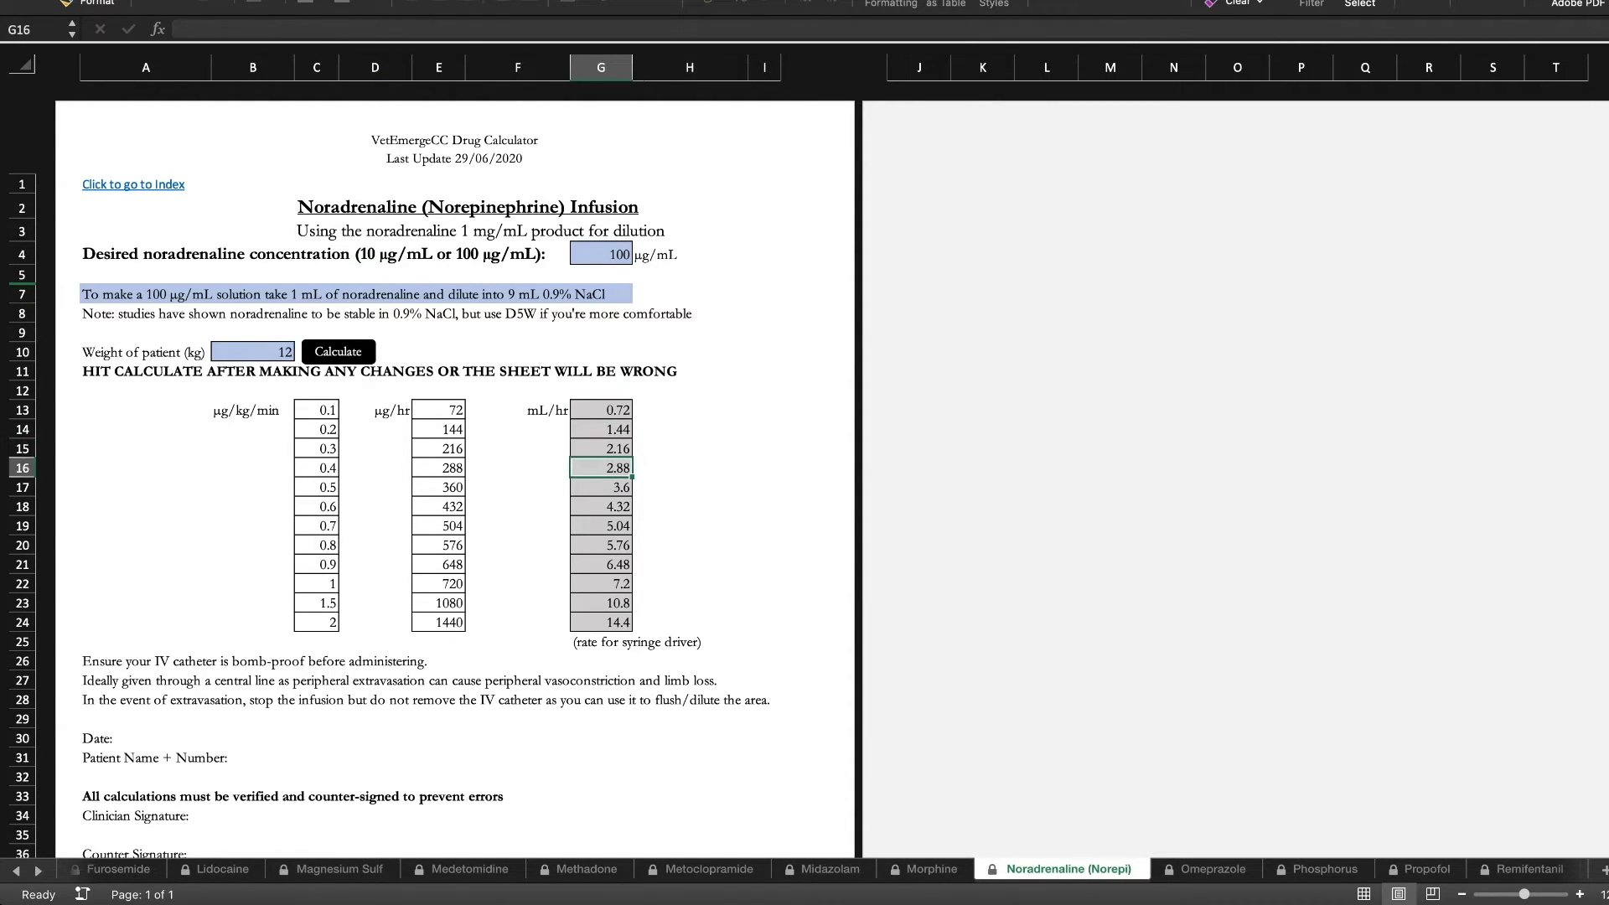
{"action": "key", "text": "Up"}
{"action": "key", "text": "Up"}
{"action": "key", "text": "Up"}
{"action": "key", "text": "Down"}
{"action": "key", "text": "Down"}
{"action": "key", "text": "Down"}
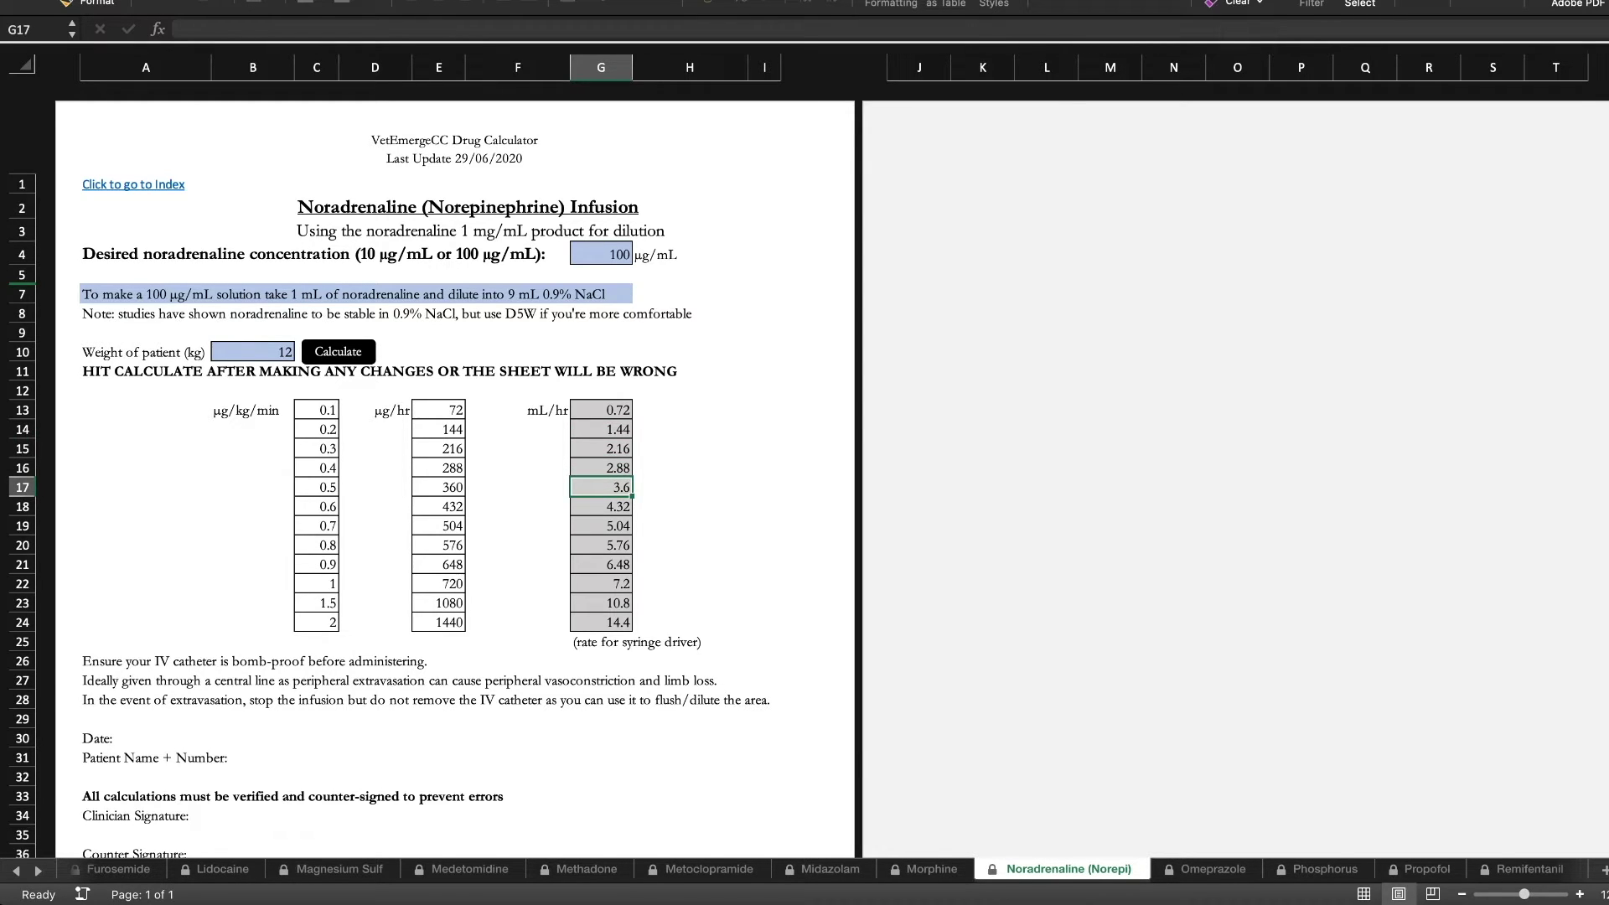
Step: Return to the Index sheet and open the Dexmedetomidine sheet
{"action": "left_click", "coordinate": [135, 200]}
{"action": "left_click", "coordinate": [133, 185]}
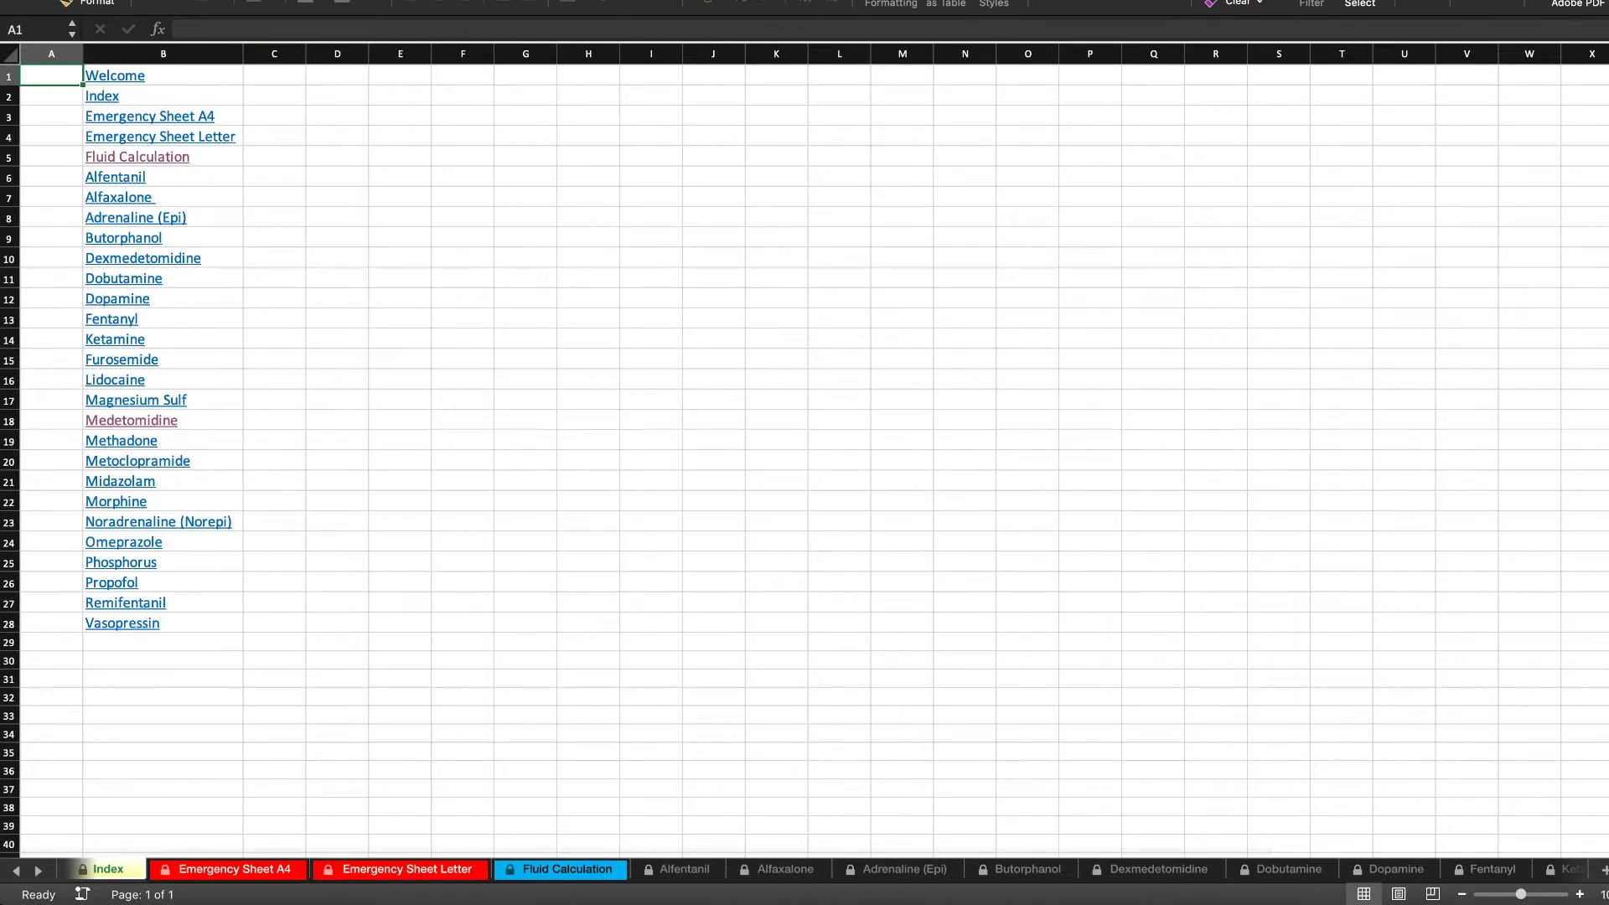
{"action": "left_click", "coordinate": [142, 259]}
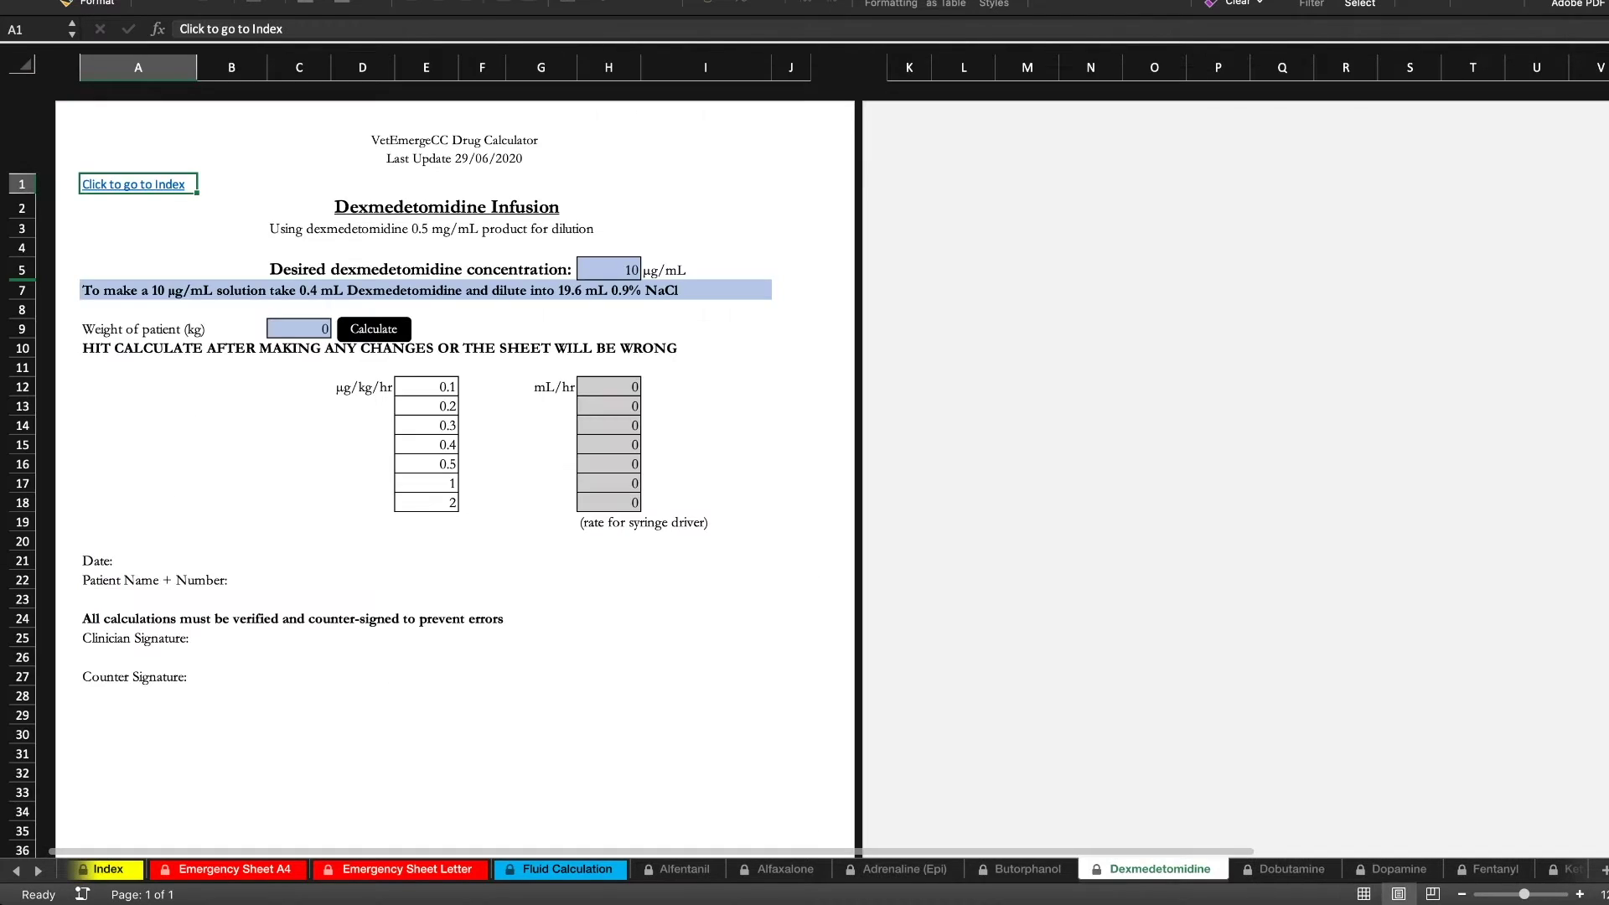
Step: Set the patient weight to 7.4 kg on the dexmedetomidine sheet and calculate the infusion rates
{"action": "left_click", "coordinate": [298, 328]}
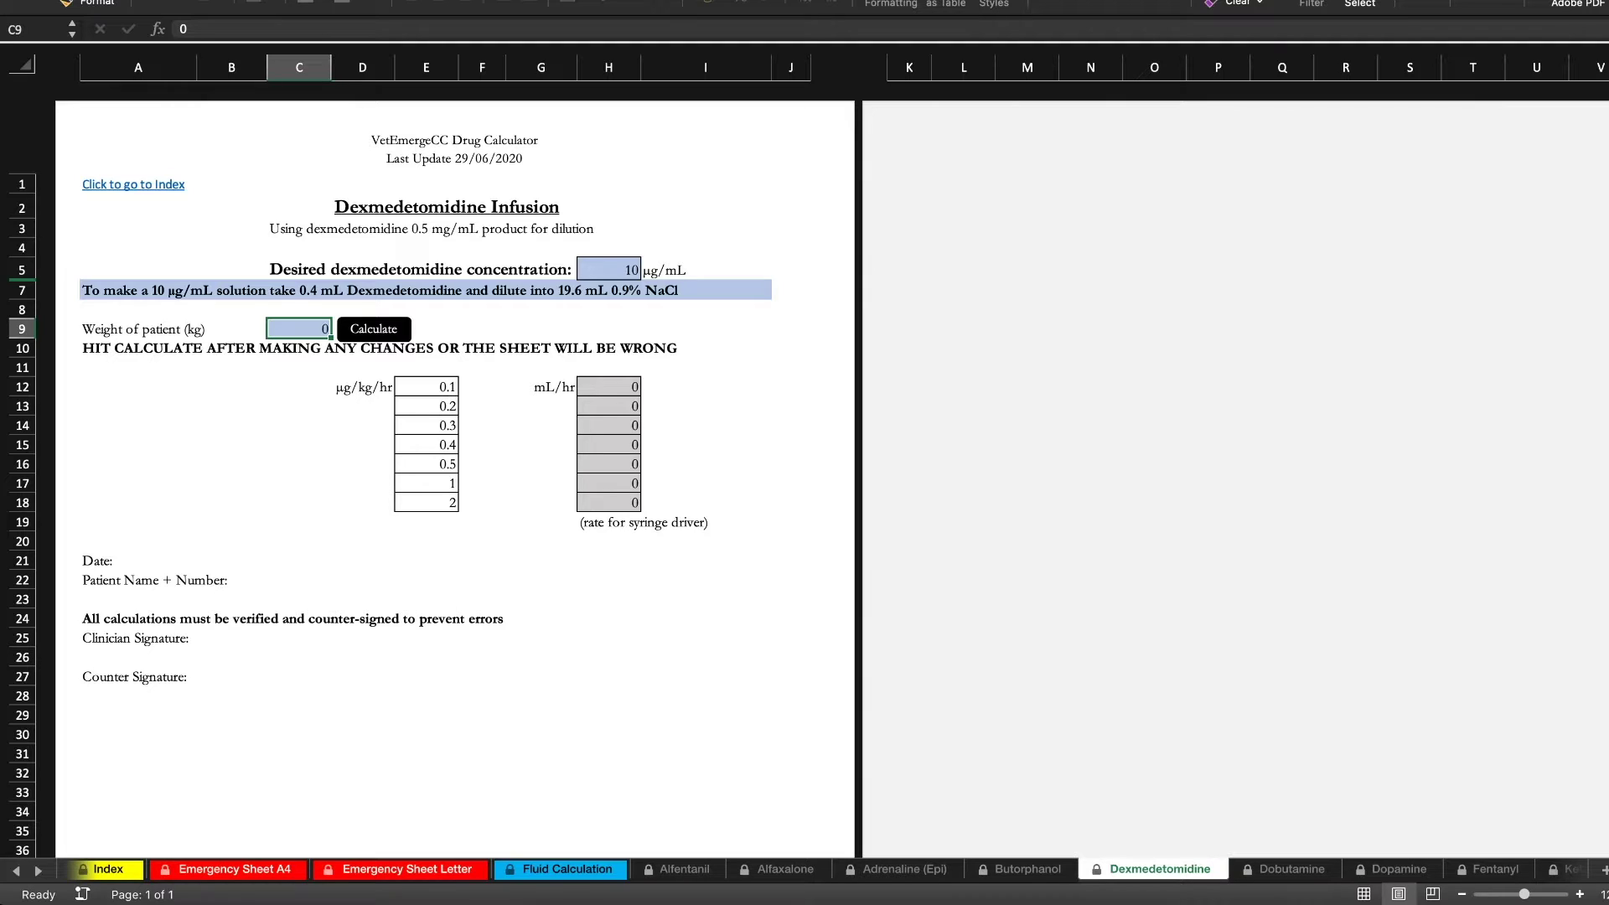
{"action": "type", "text": "7.4"}
{"action": "left_click", "coordinate": [373, 330]}
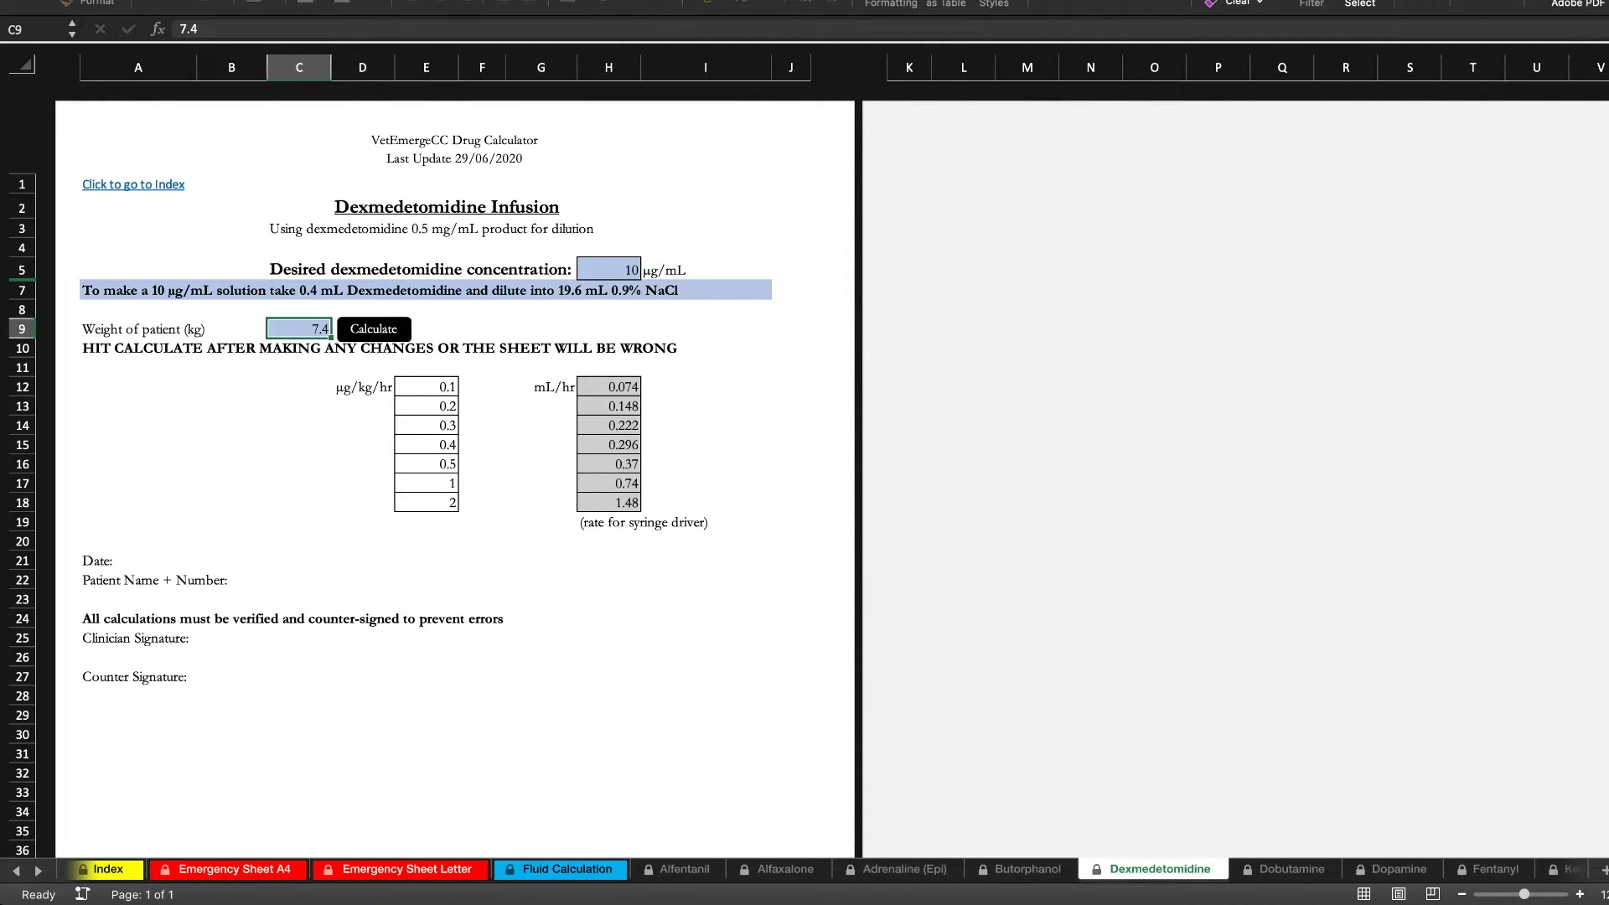
Step: Compare the 0.1 µg/kg/hr dexmedetomidine dose with its mL/hr syringe driver rate in row 12
{"action": "left_click", "coordinate": [706, 367]}
{"action": "key", "text": "Down"}
{"action": "key", "text": "Left"}
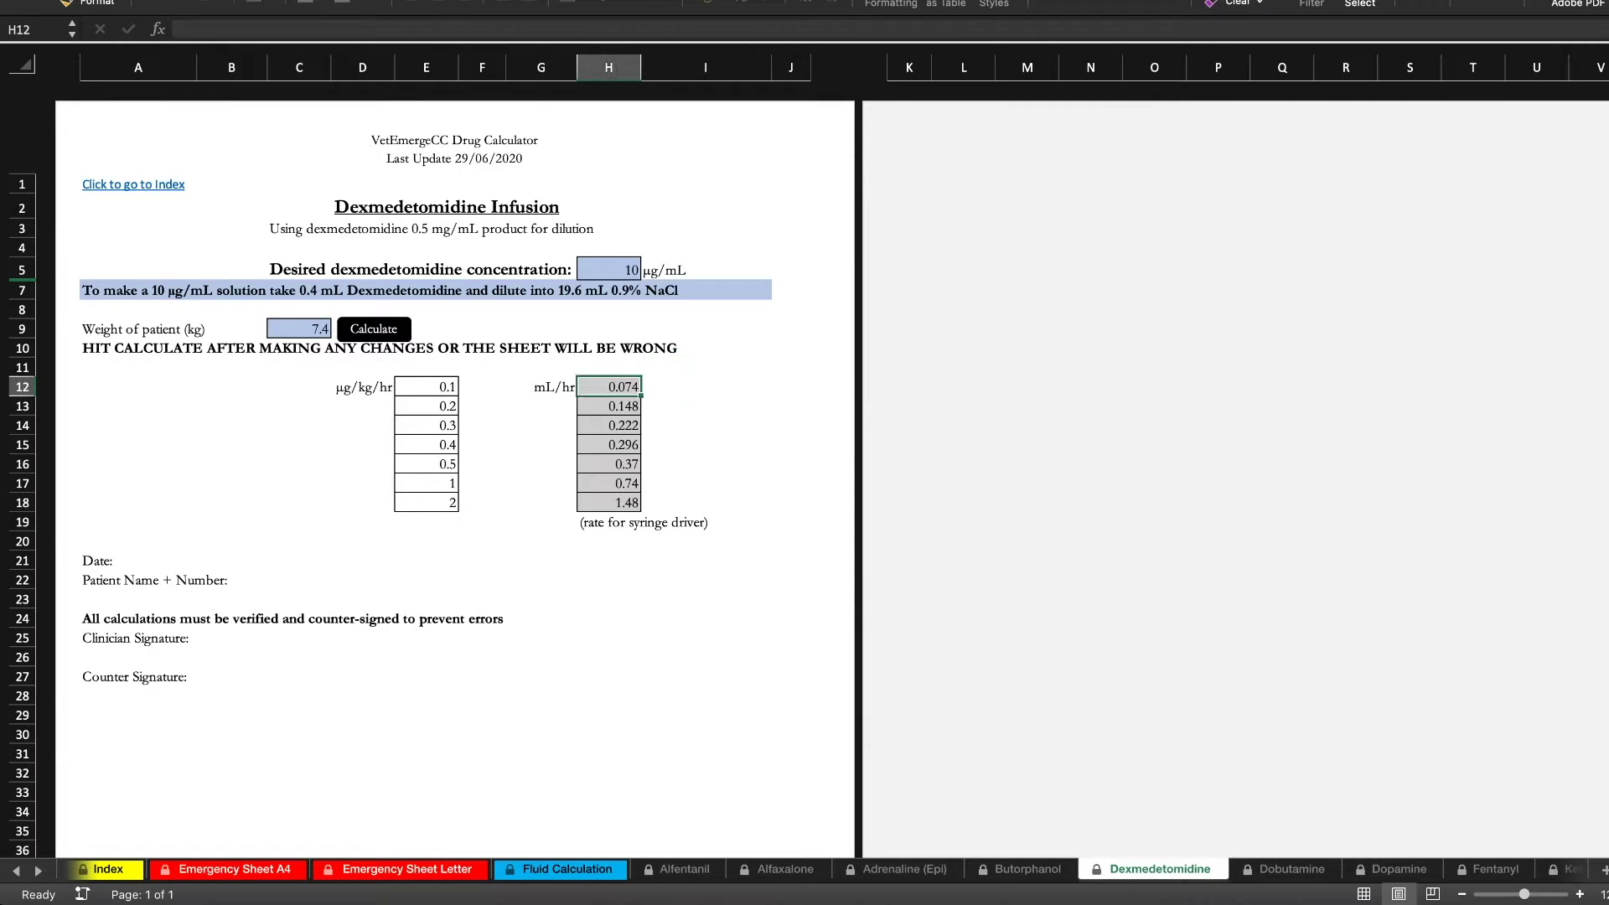
{"action": "key", "text": "Left"}
{"action": "key", "text": "Left"}
{"action": "key", "text": "Right"}
{"action": "key", "text": "Left"}
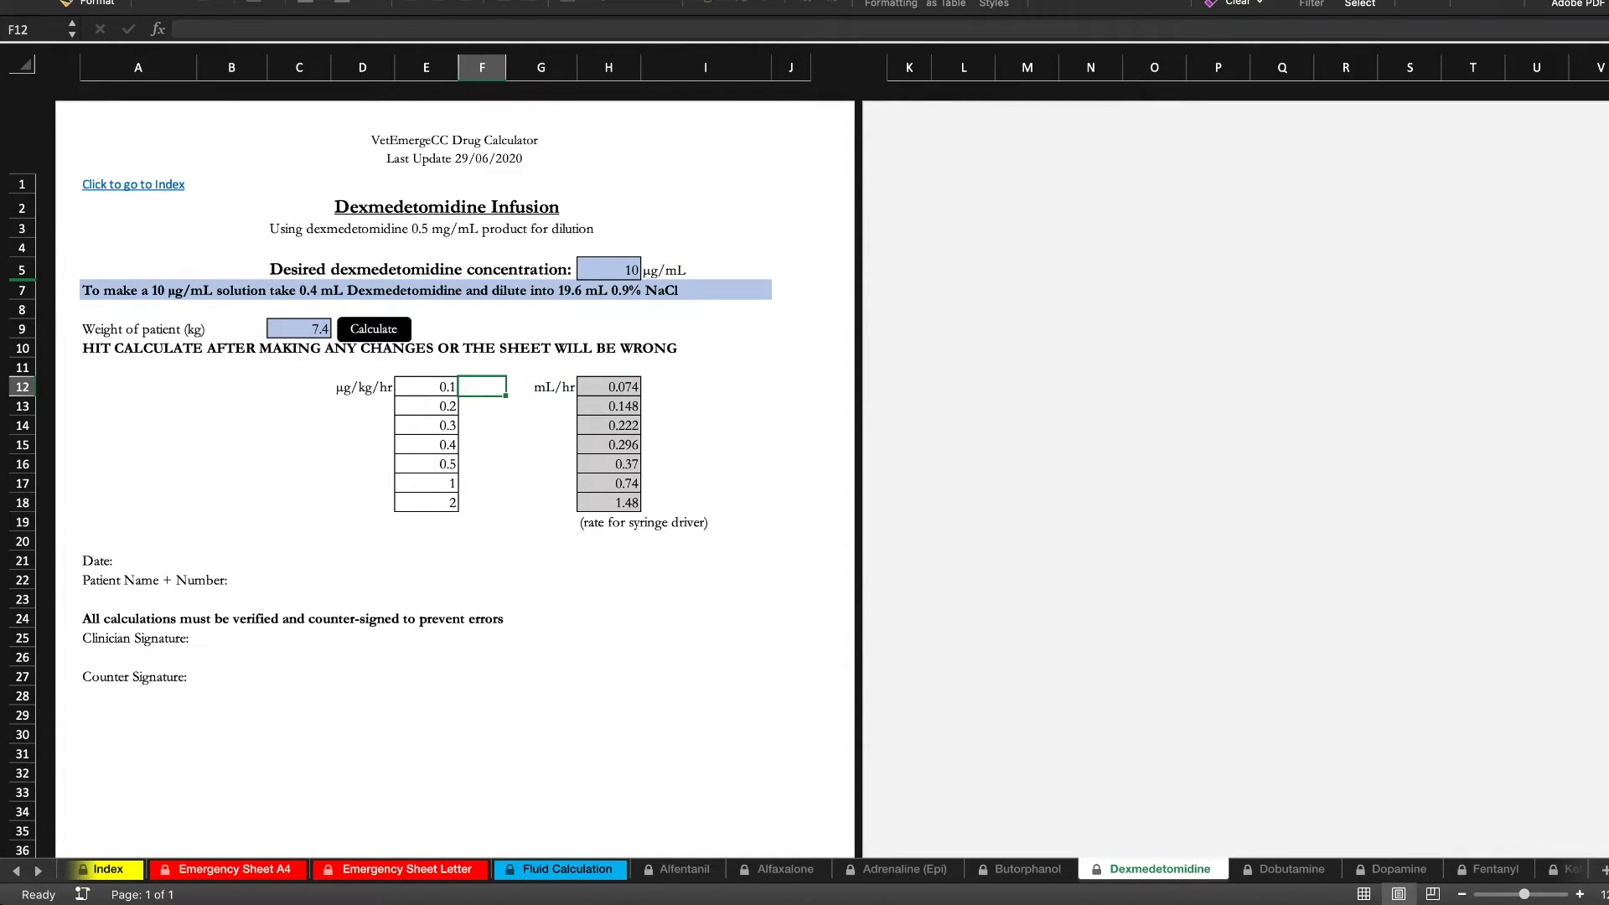
{"action": "key", "text": "Left"}
{"action": "key", "text": "Right"}
{"action": "key", "text": "Right"}
{"action": "key", "text": "Left"}
{"action": "key", "text": "Left"}
{"action": "key", "text": "Right"}
{"action": "key", "text": "Right"}
{"action": "key", "text": "Left"}
{"action": "key", "text": "Left"}
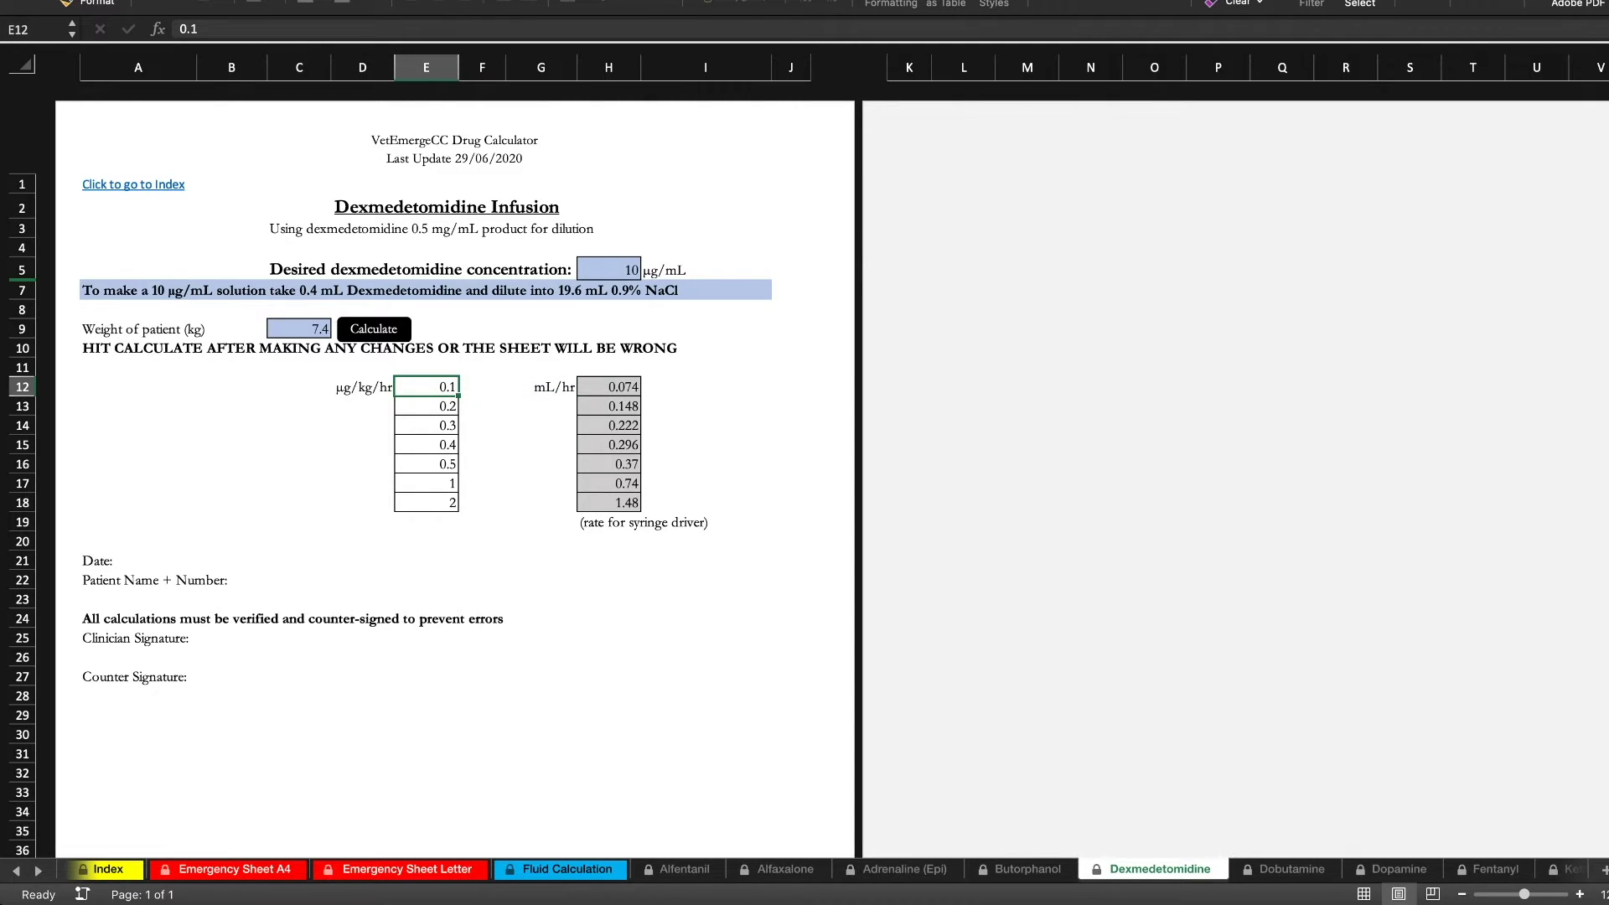
{"action": "key", "text": "Left"}
{"action": "key", "text": "Right"}
{"action": "key", "text": "Right"}
{"action": "key", "text": "Right"}
{"action": "key", "text": "Right"}
{"action": "key", "text": "Left"}
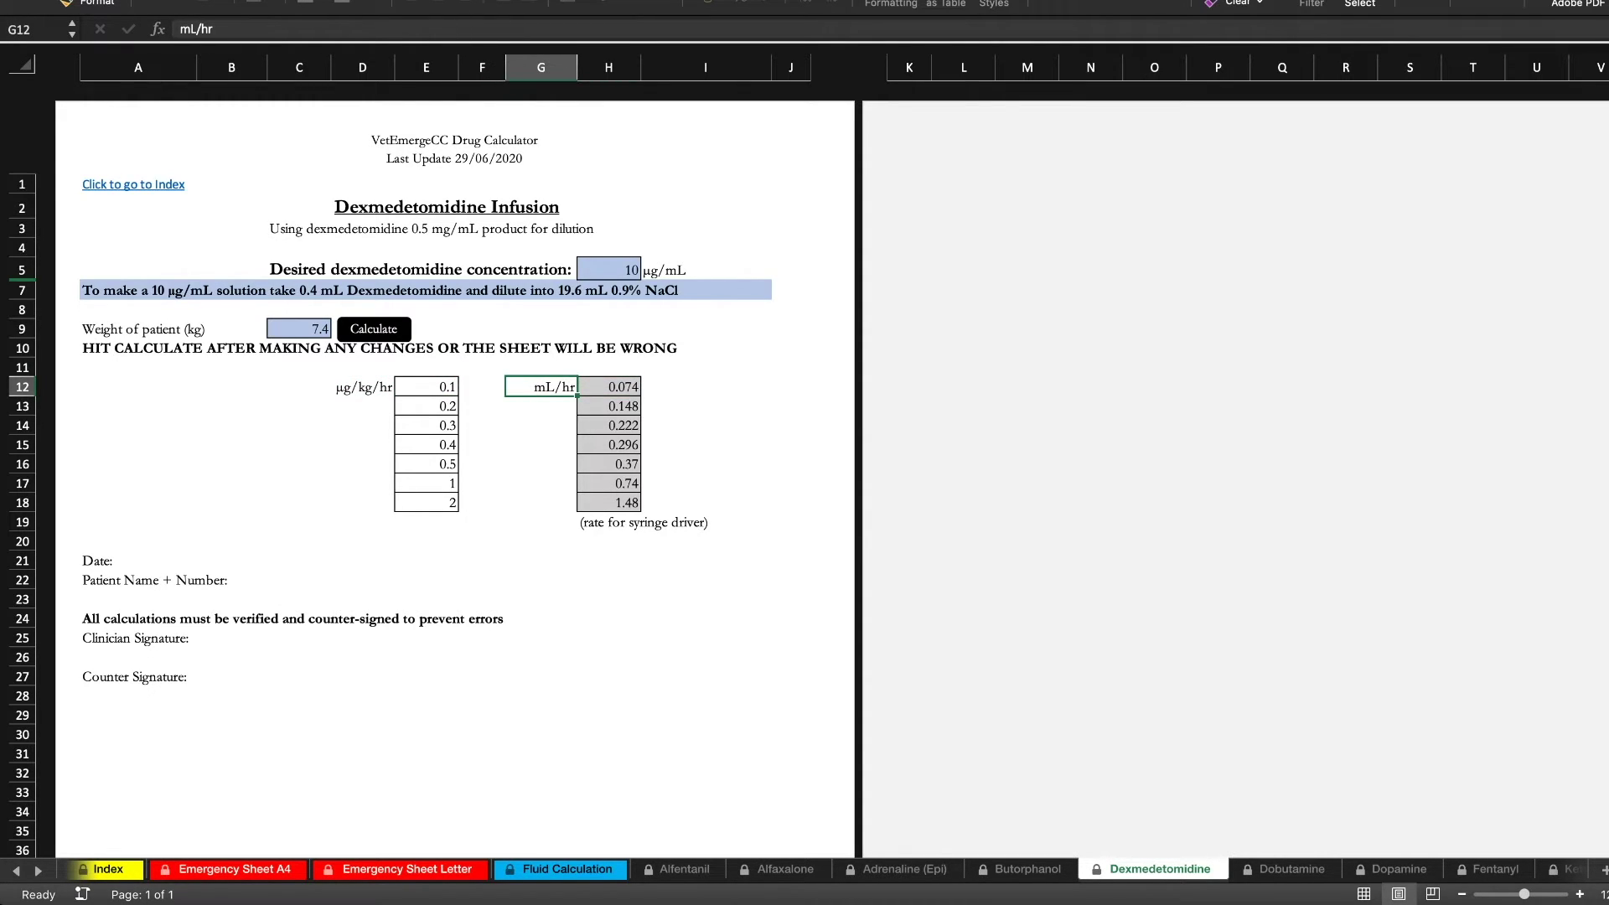
Step: Change the desired dexmedetomidine concentration to 1 µg/mL, recalculate, and check the mL/hr rate for the lowest dose
{"action": "left_click", "coordinate": [609, 270]}
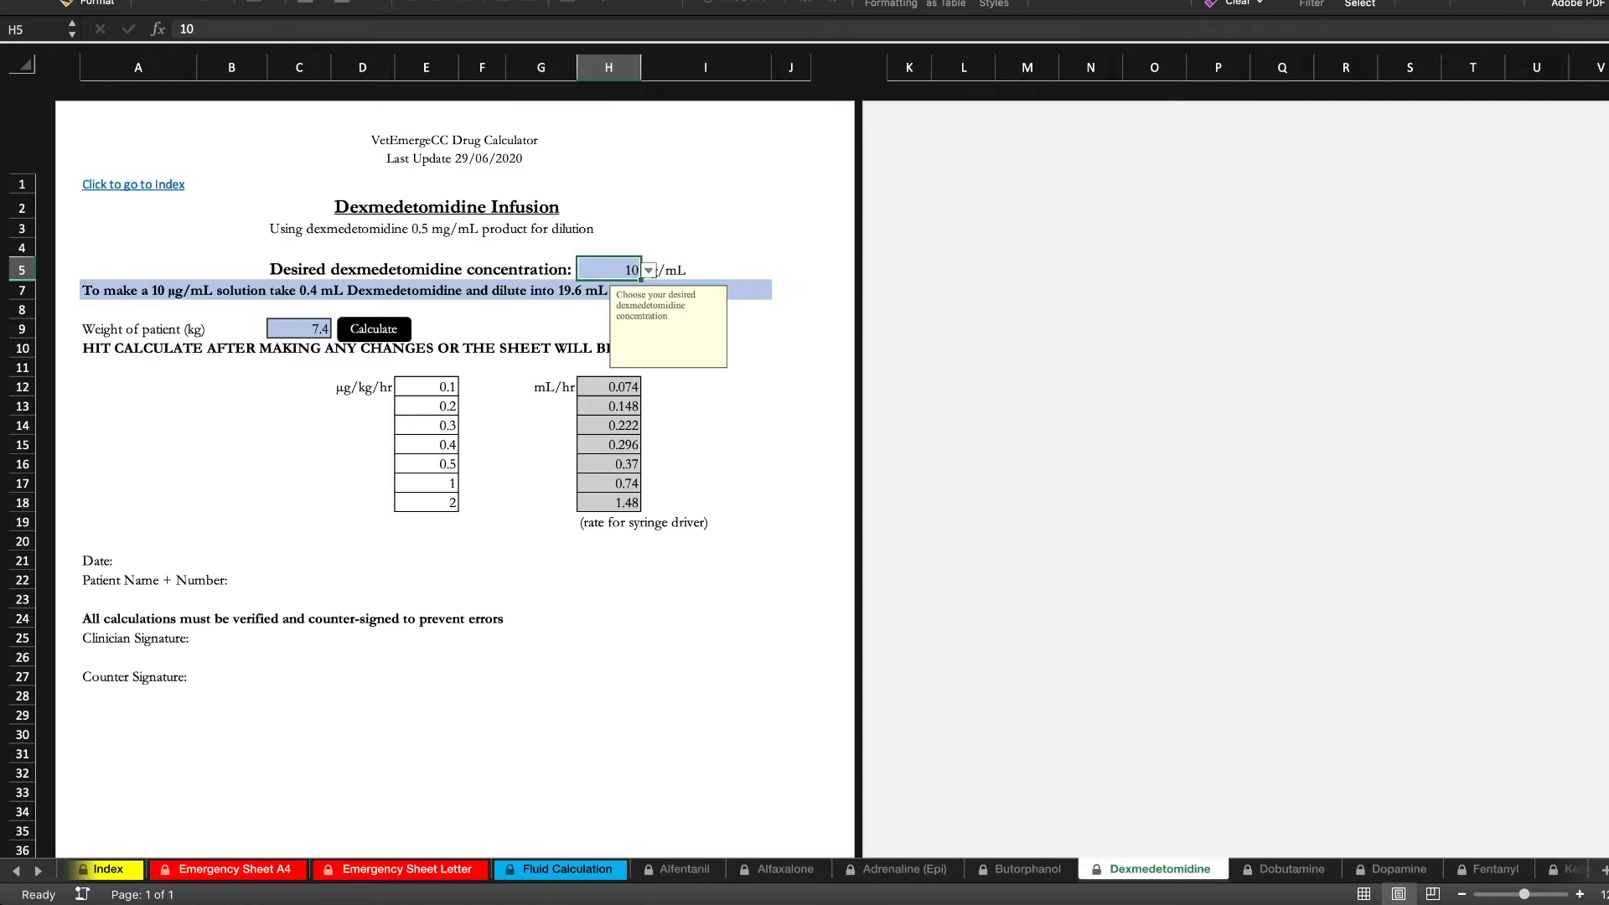
{"action": "type", "text": "1"}
{"action": "key", "text": "Return"}
{"action": "left_click", "coordinate": [373, 329]}
{"action": "left_click", "coordinate": [705, 248]}
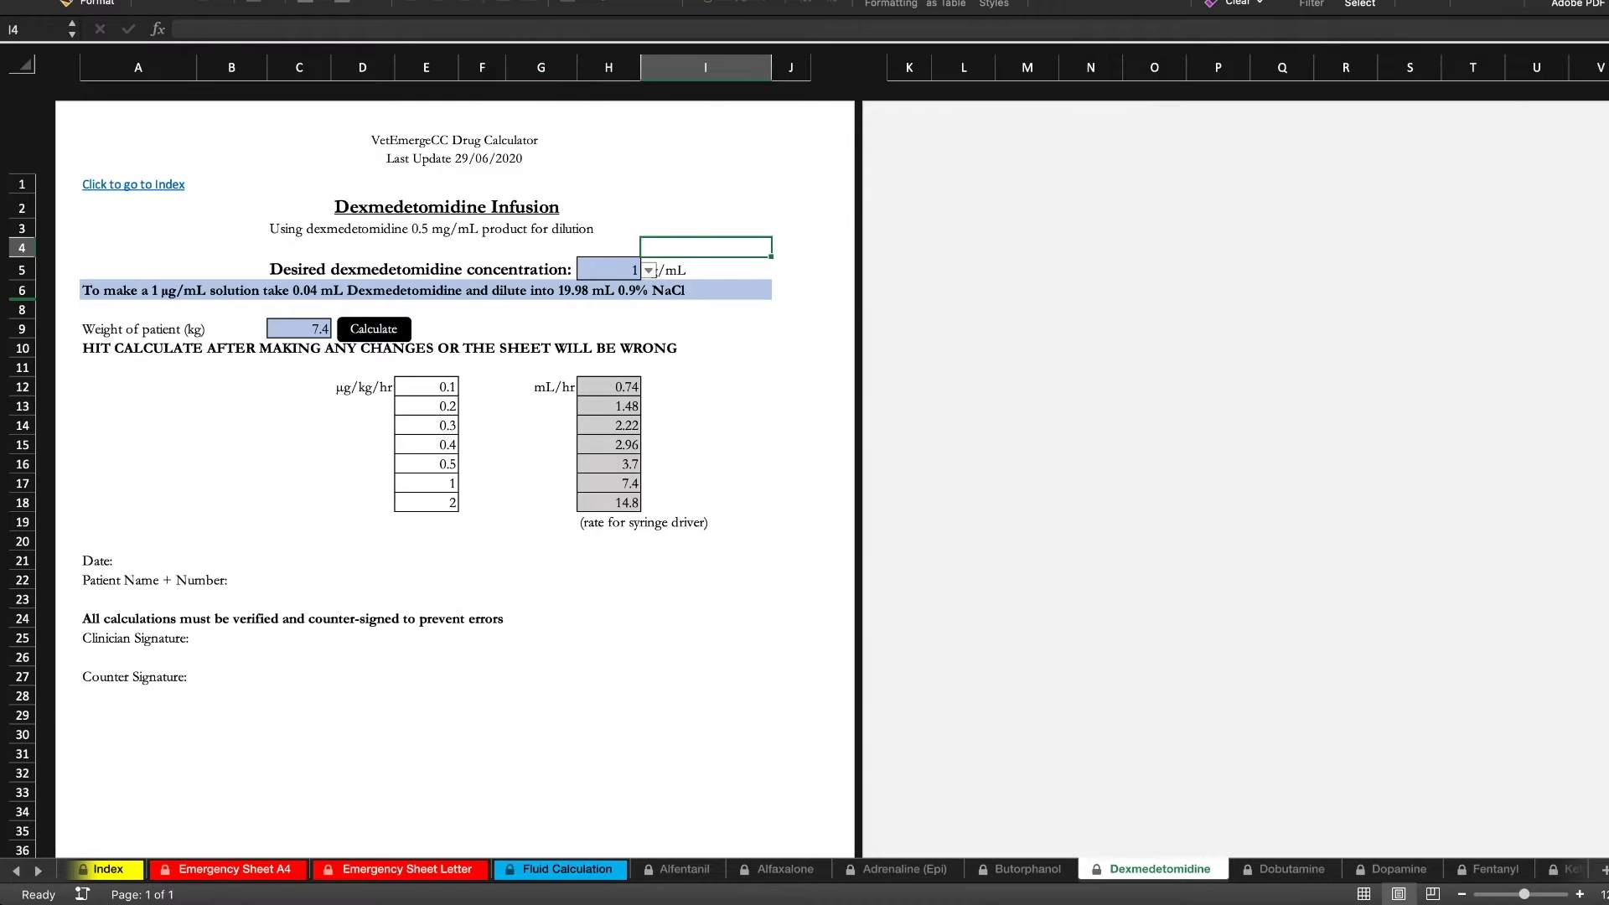
{"action": "left_click", "coordinate": [610, 388]}
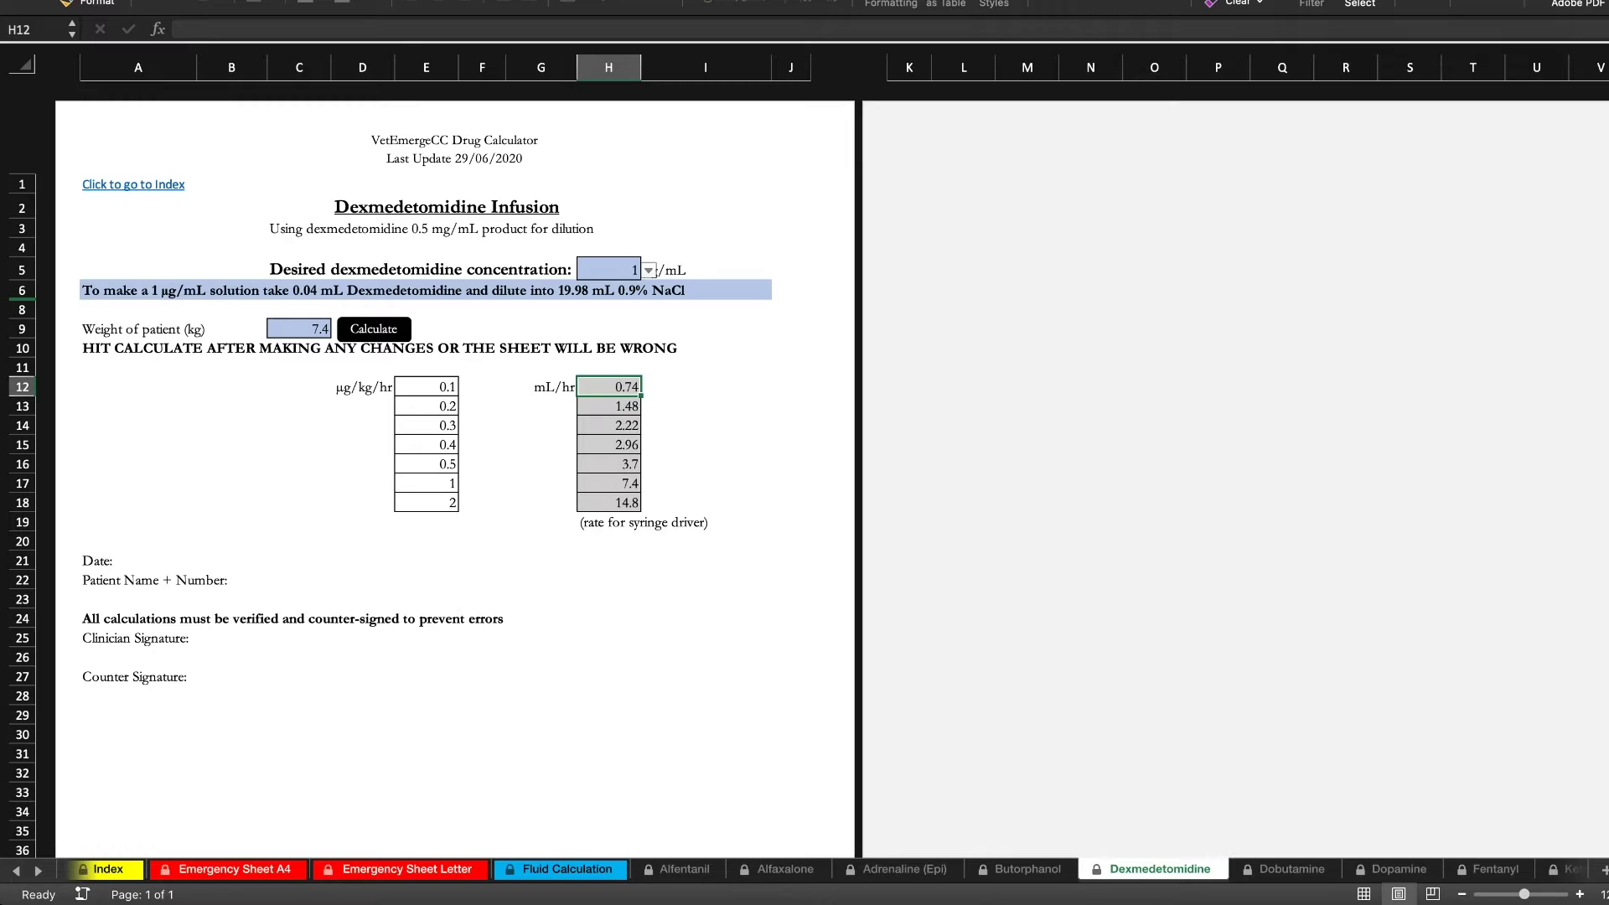
Step: Change the patient weight to 33 kg on the dexmedetomidine sheet and recalculate the infusion rates
{"action": "left_click", "coordinate": [299, 330]}
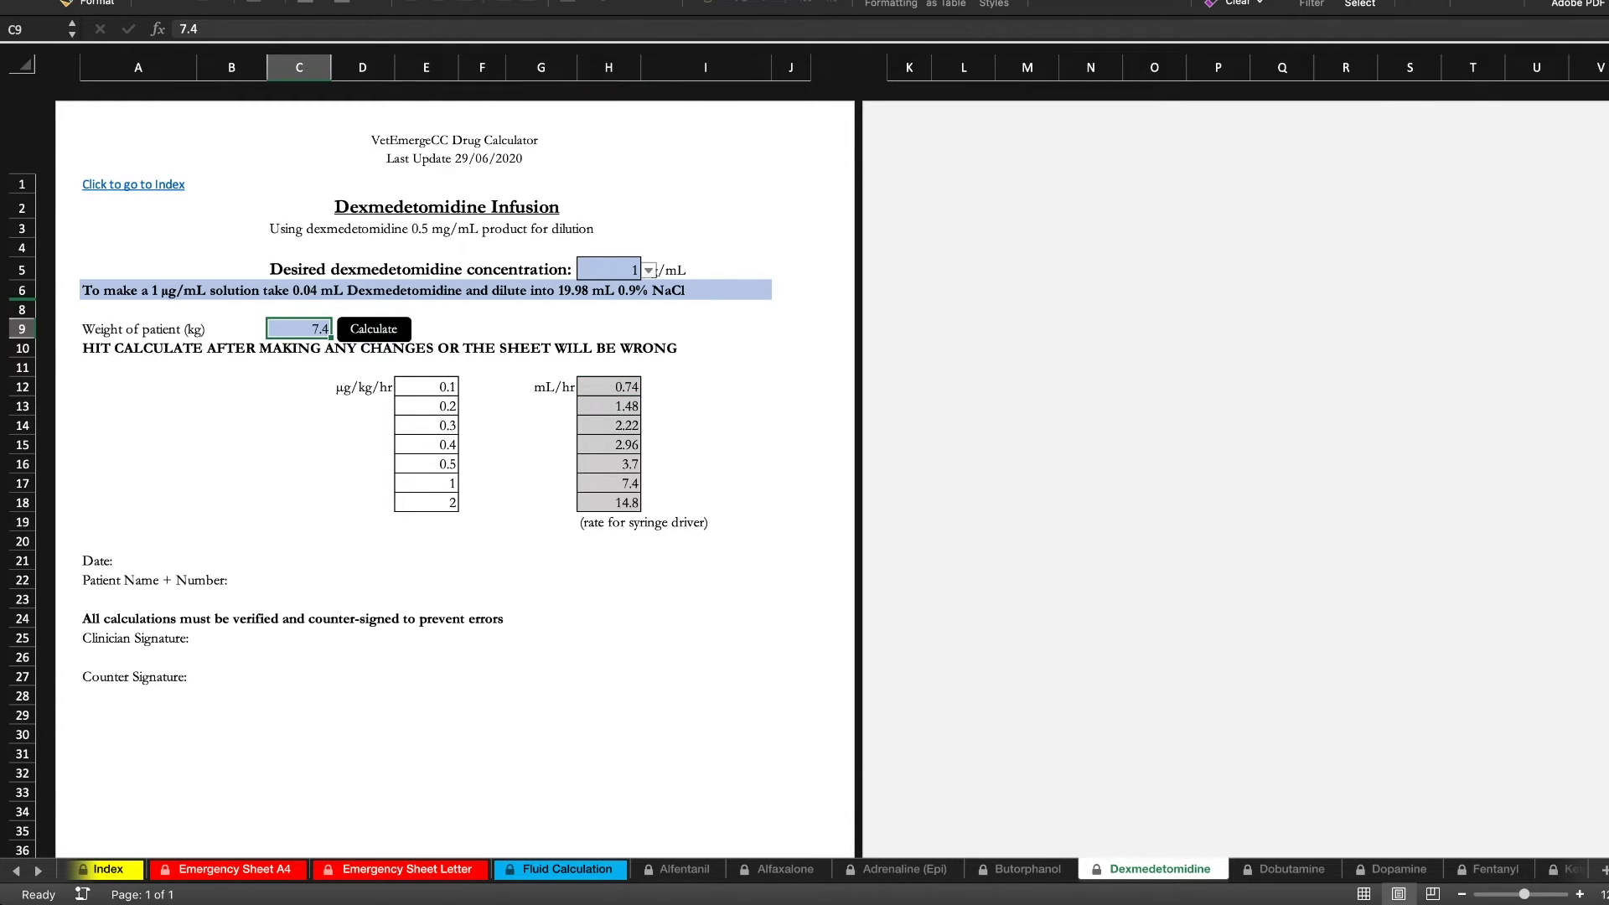
{"action": "type", "text": "33"}
{"action": "key", "text": "Return"}
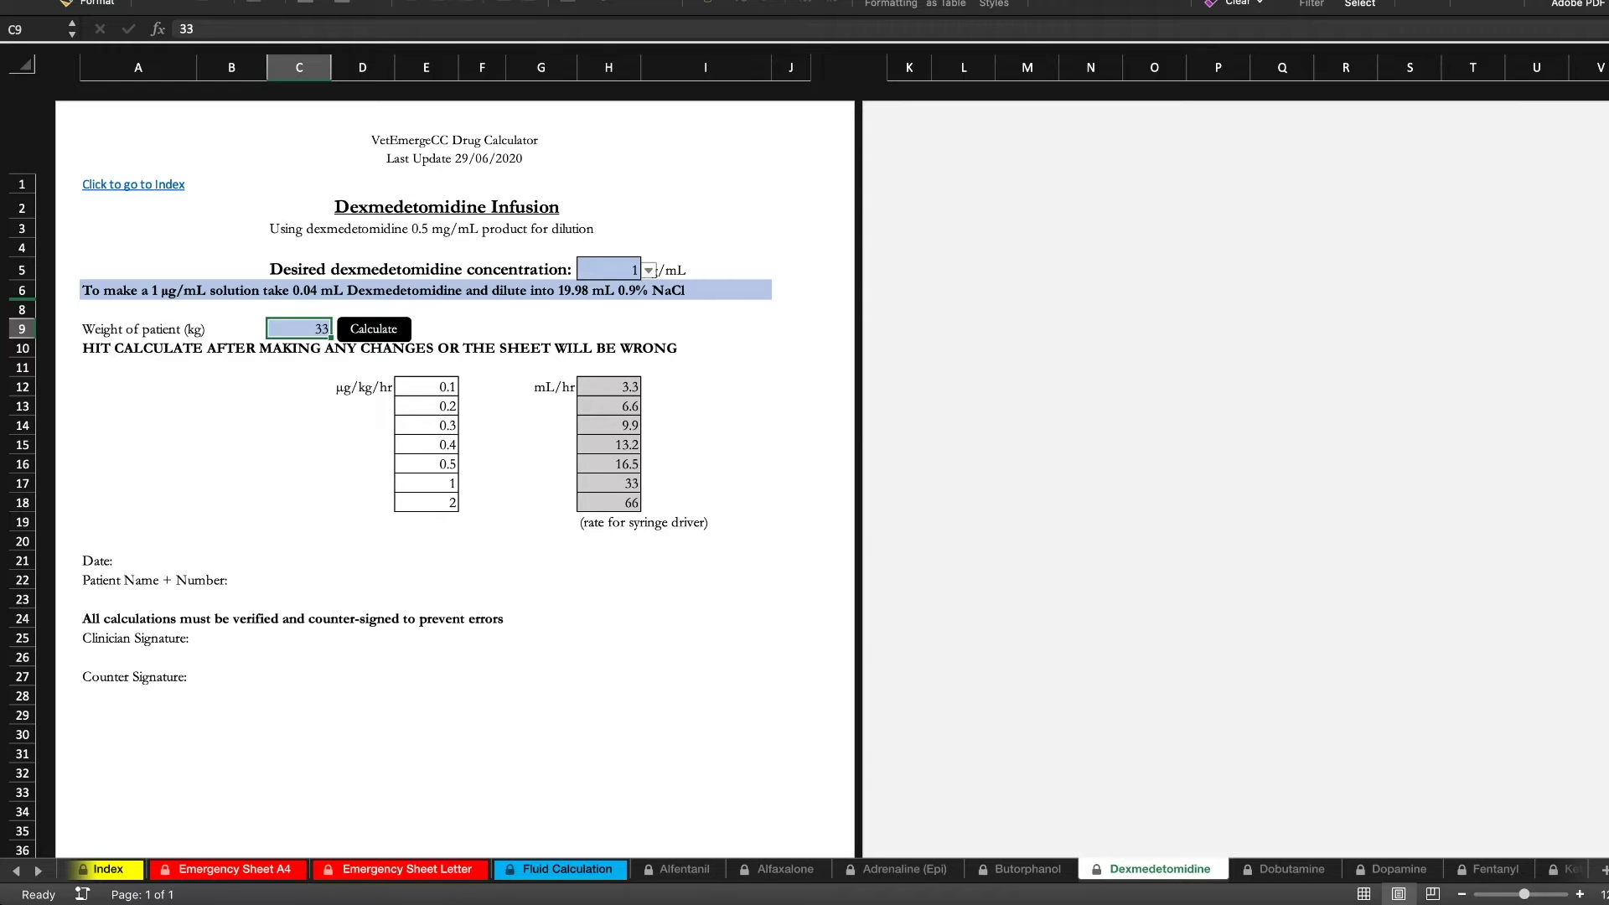
Step: Set the desired dexmedetomidine concentration back to 10 µg/mL and recalculate the rates for the 33 kg patient
{"action": "left_click", "coordinate": [608, 269]}
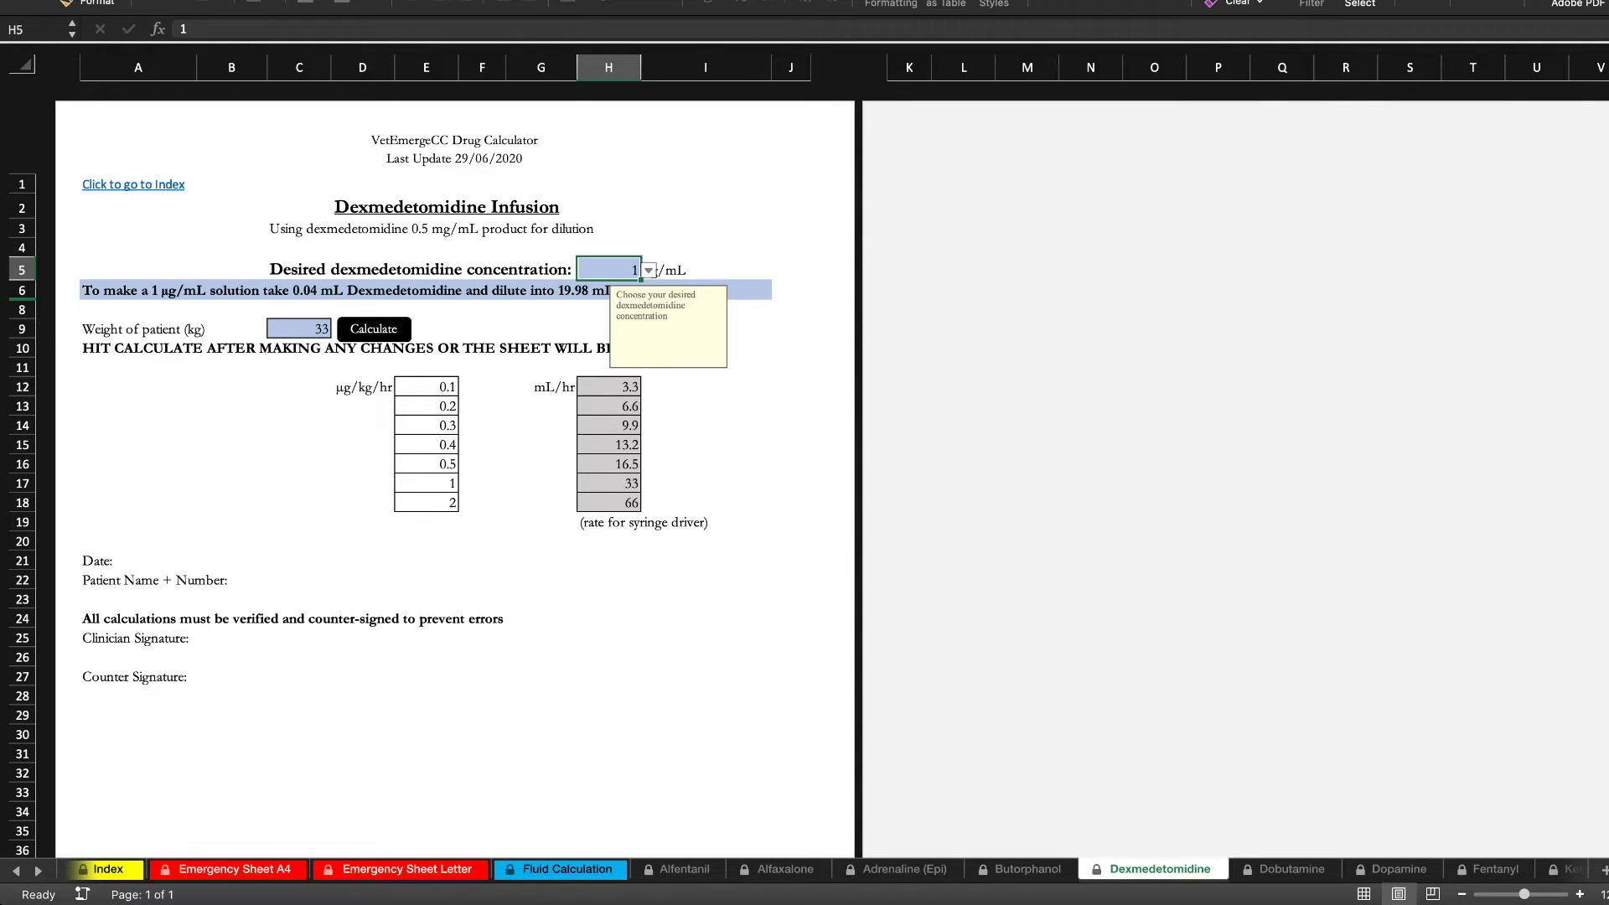
{"action": "left_click", "coordinate": [610, 305]}
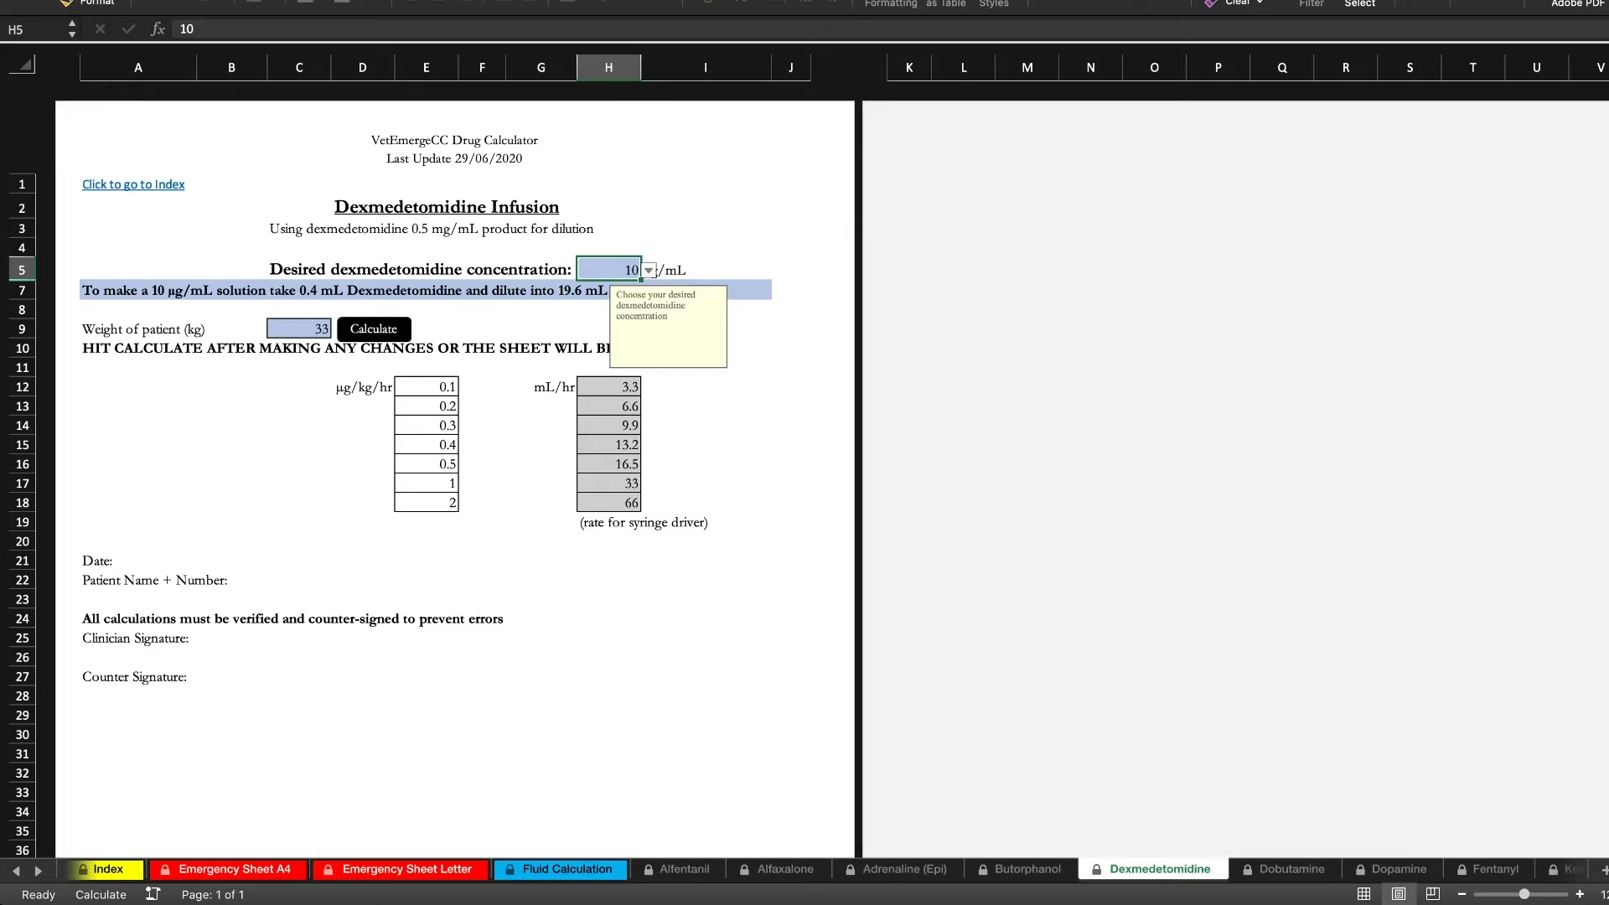
{"action": "left_click", "coordinate": [494, 290]}
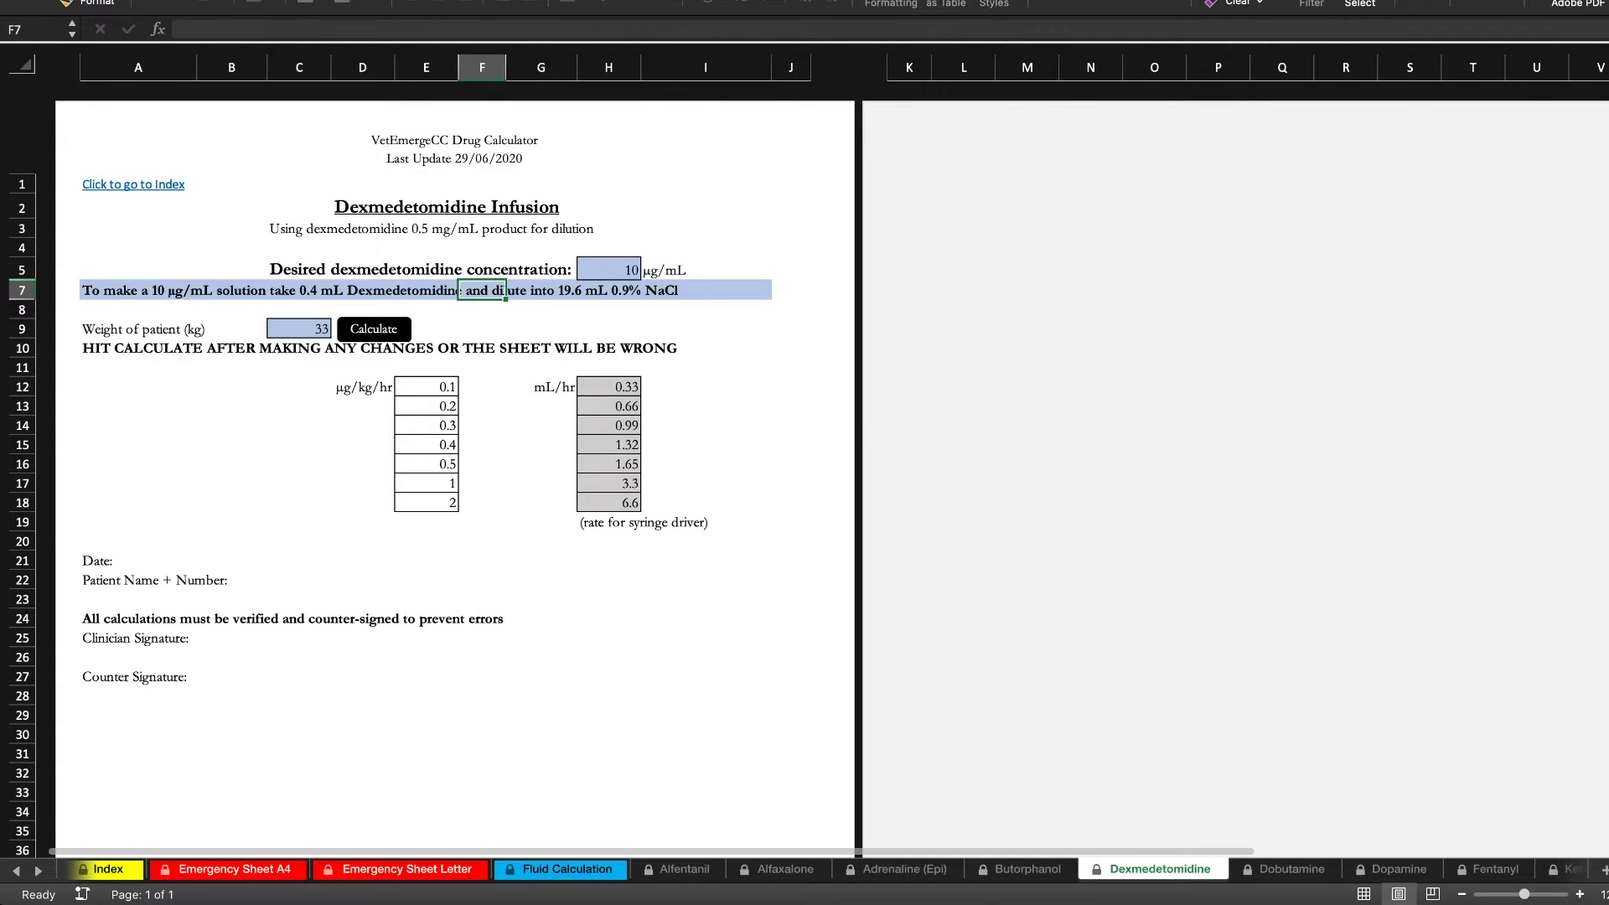
Step: Return to the Index sheet and open the Fentanyl sheet
{"action": "left_click", "coordinate": [133, 185]}
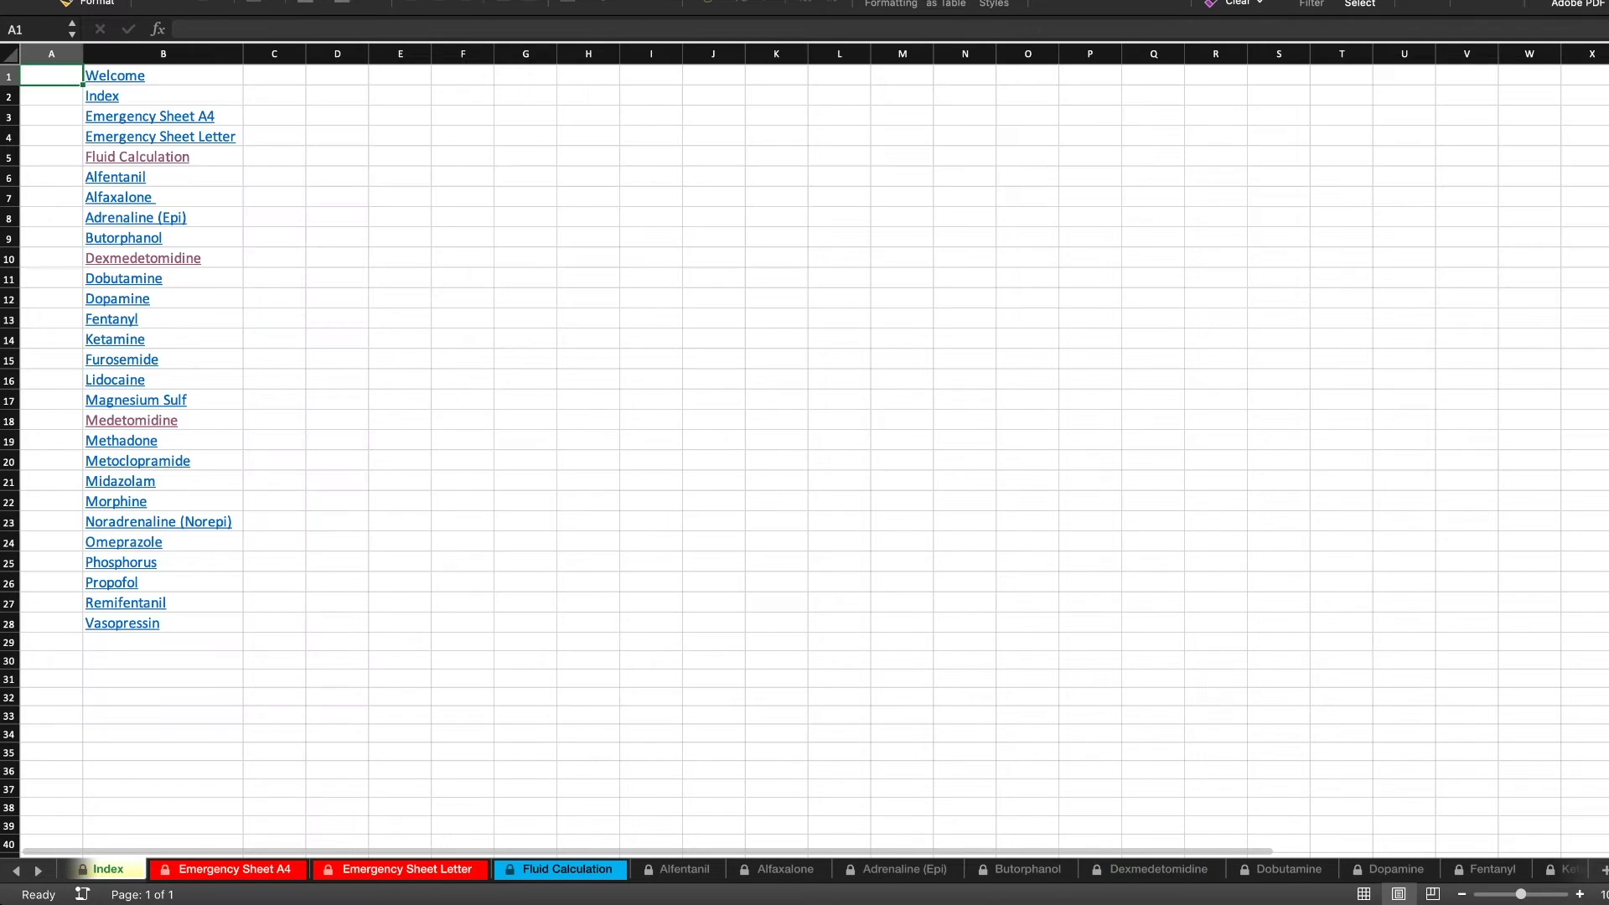
{"action": "left_click", "coordinate": [111, 319]}
{"action": "left_click", "coordinate": [512, 235]}
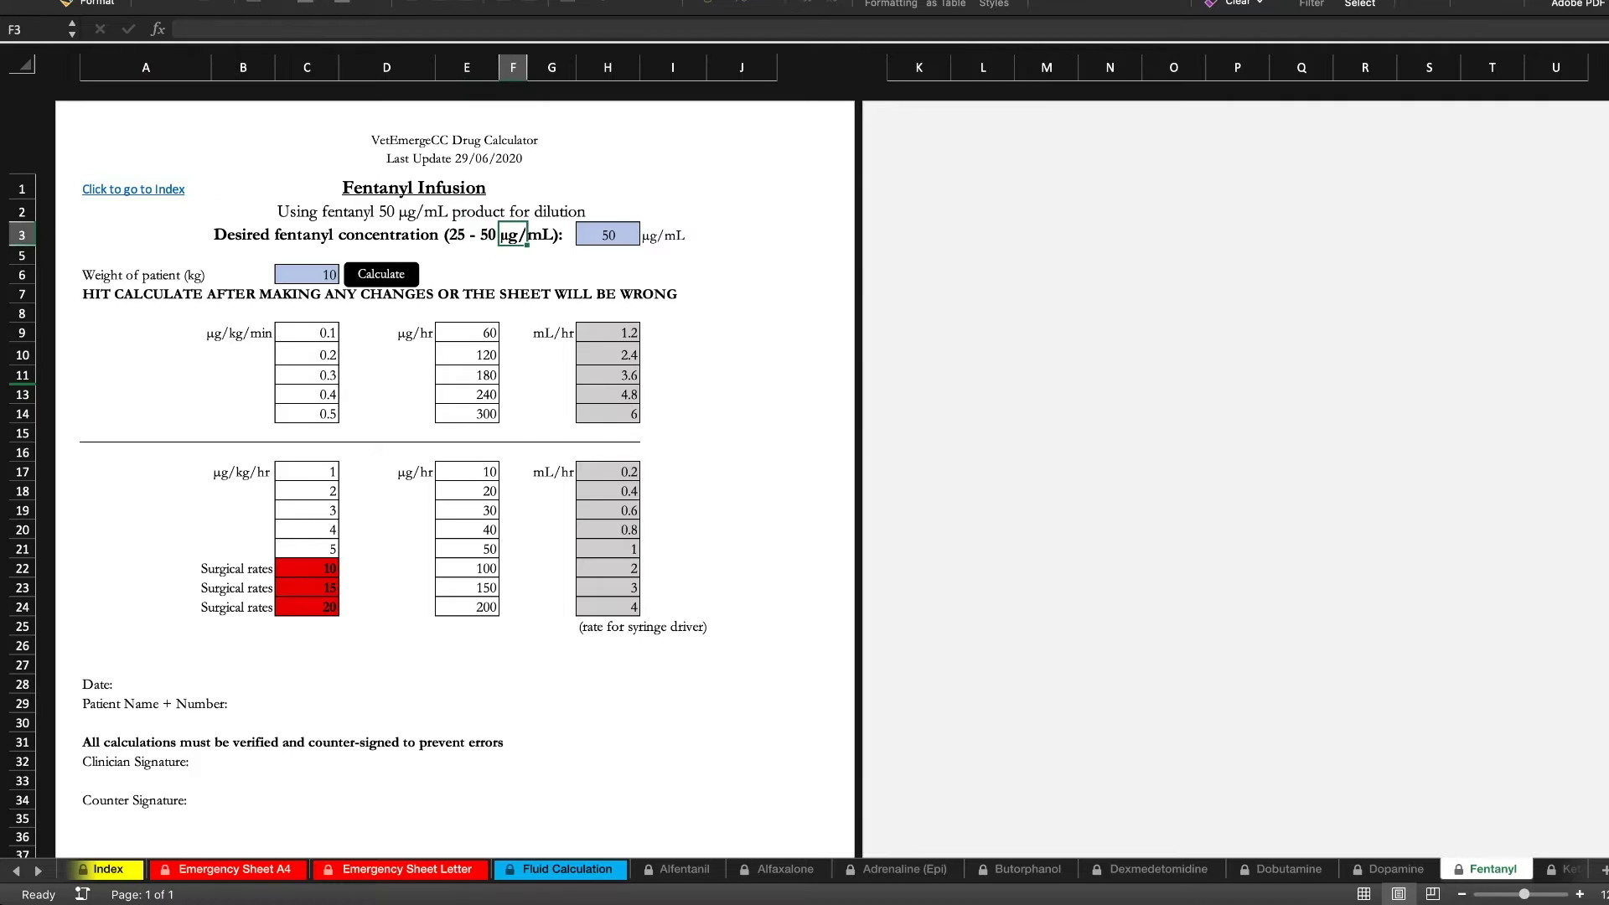
Step: Set the desired fentanyl concentration to 25 µg/mL and recalculate the infusion rates
{"action": "left_click", "coordinate": [608, 235]}
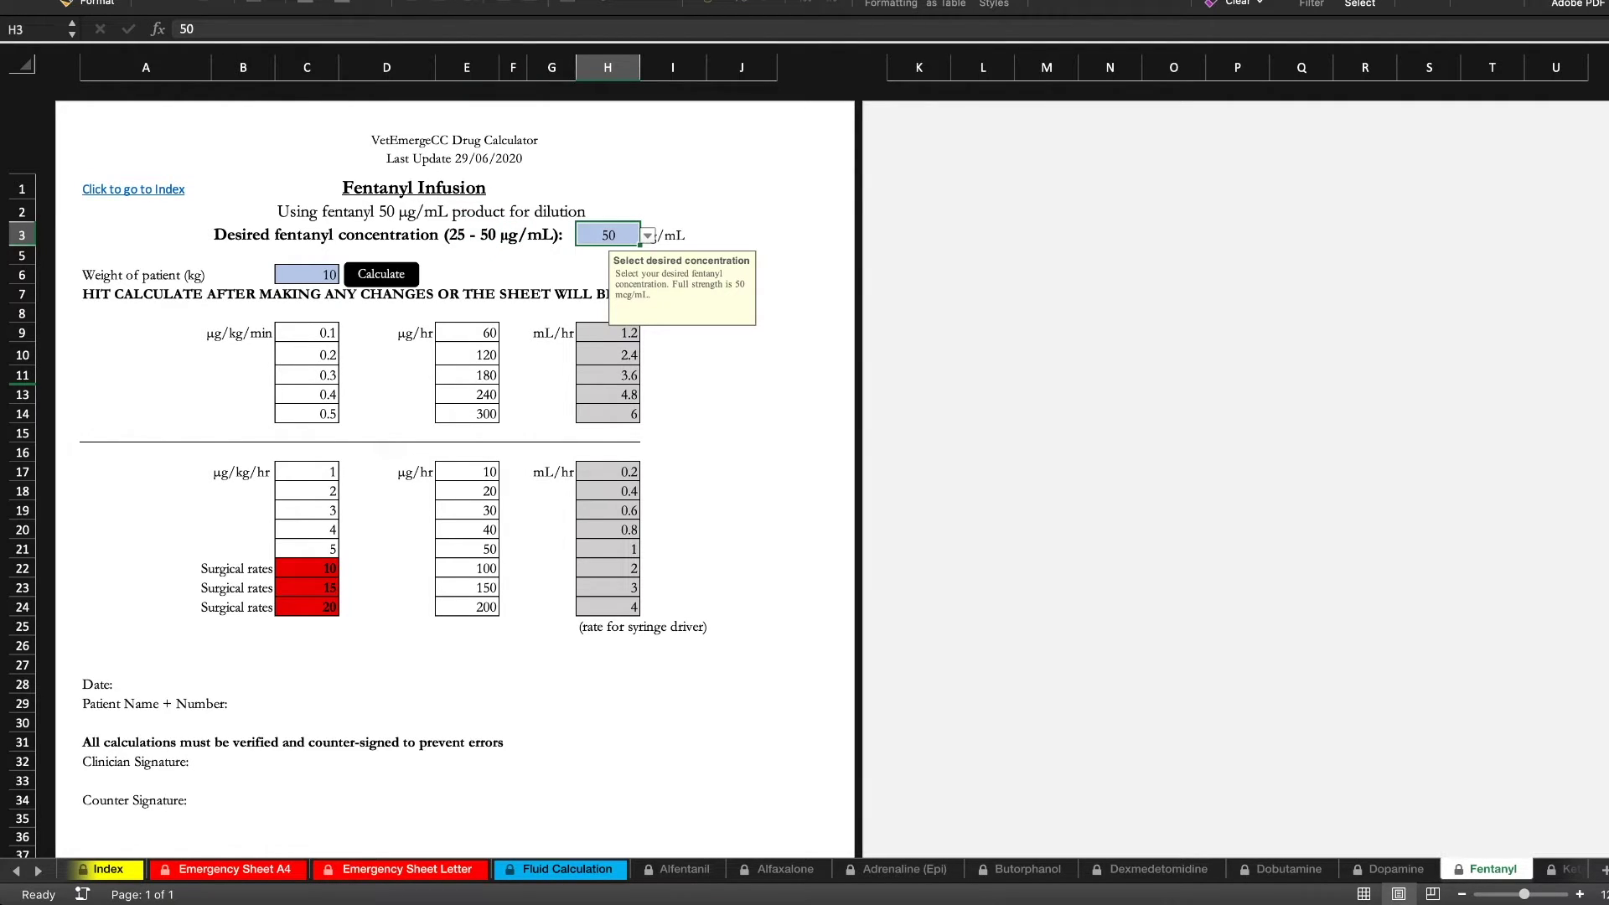
{"action": "left_click", "coordinate": [607, 255]}
{"action": "left_click", "coordinate": [513, 235]}
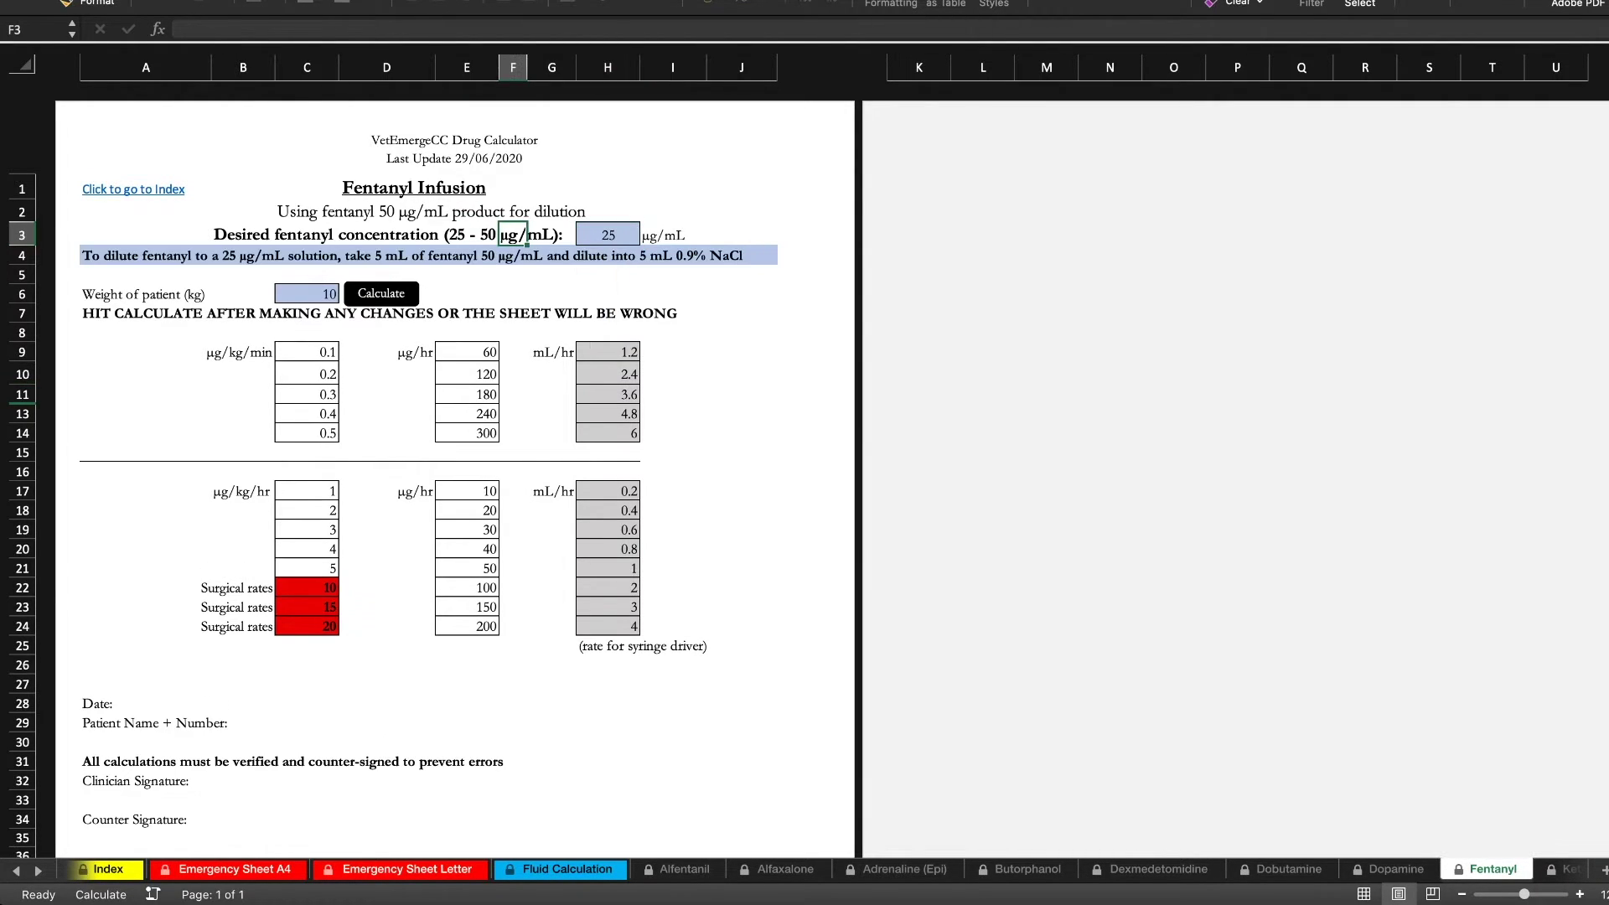
{"action": "left_click", "coordinate": [381, 293]}
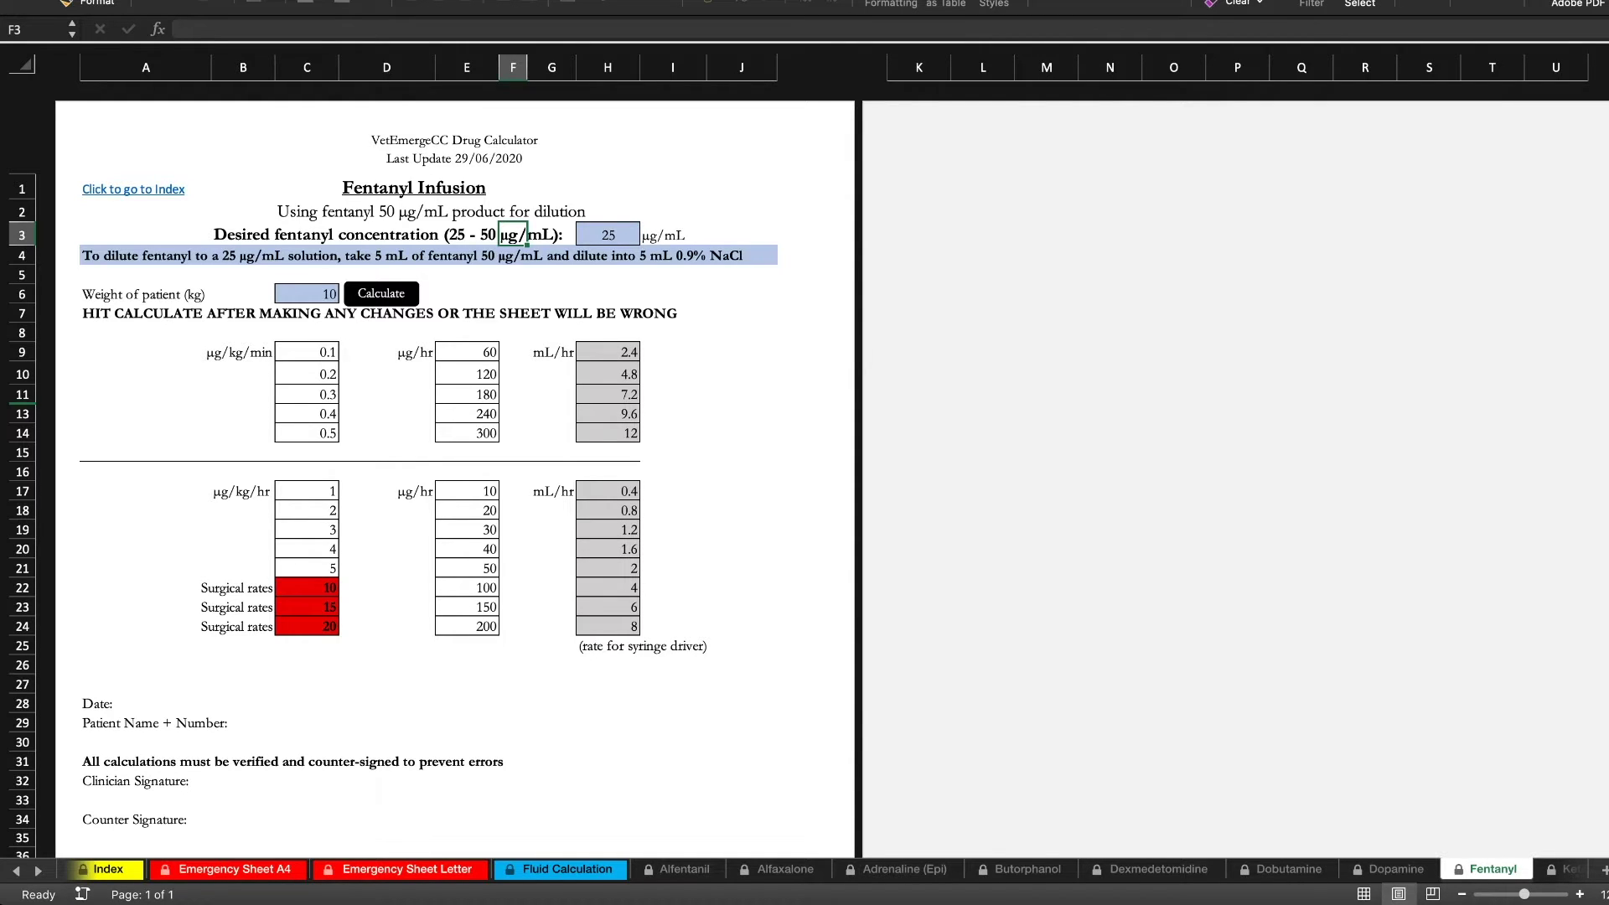
Step: Browse the remaining drug sheets at the end of the workbook, through to Vasopressin
{"action": "left_click", "coordinate": [38, 871]}
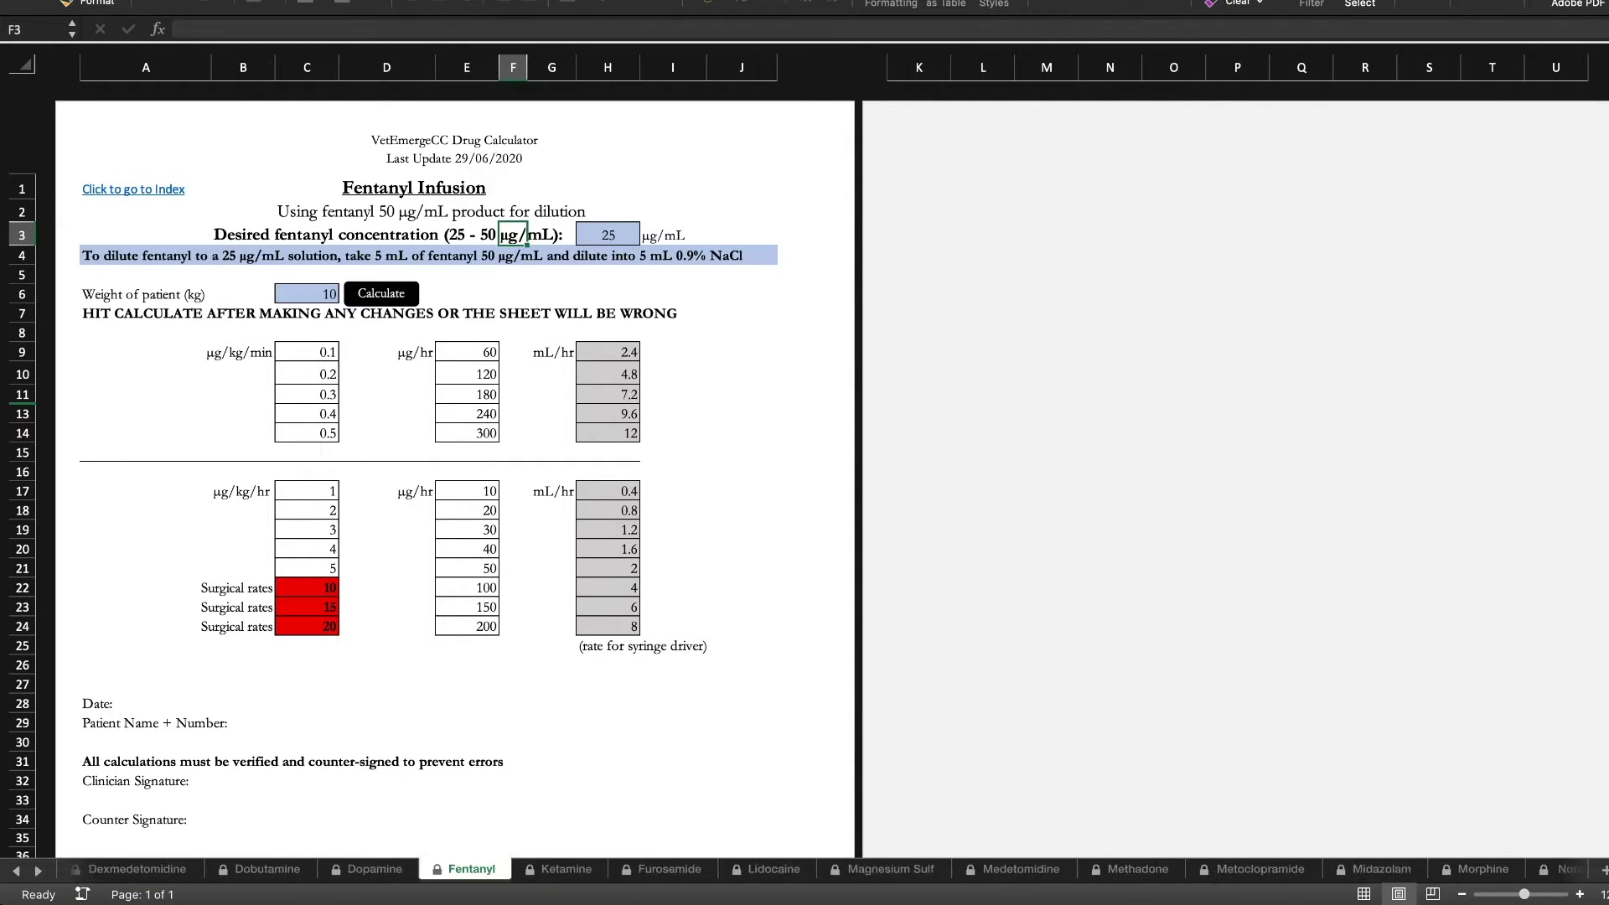
{"action": "scroll", "coordinate": [804, 869], "scroll_direction": "right", "scroll_amount": 3}
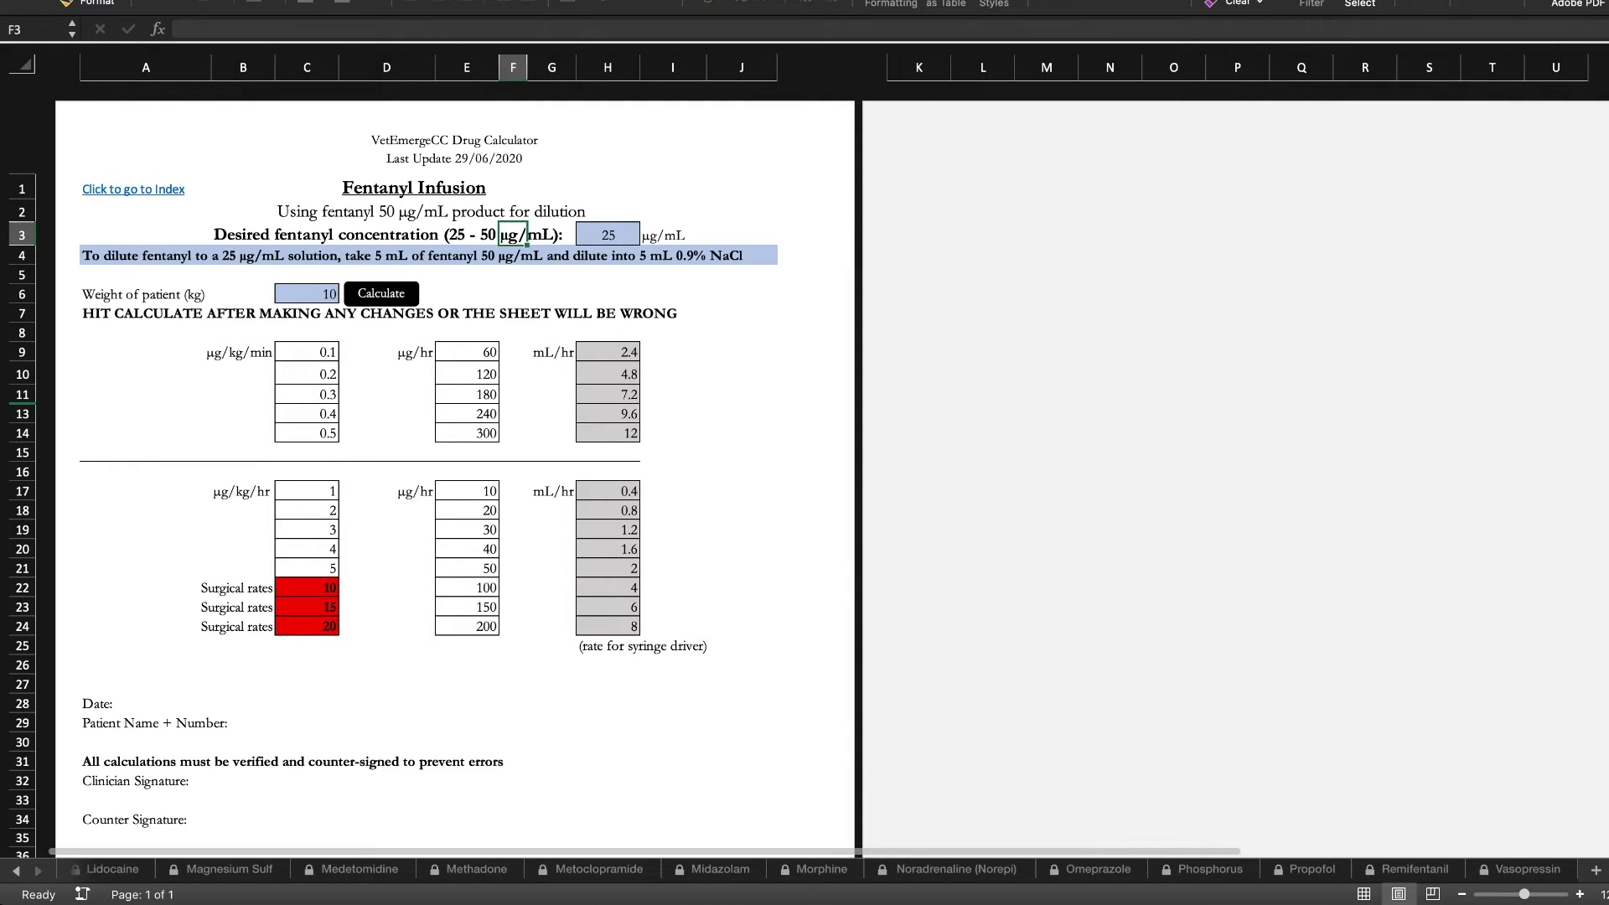
Step: Open the Propofol sheet, set the patient weight to 12 kg and calculate the infusion rates
{"action": "left_click", "coordinate": [1307, 869]}
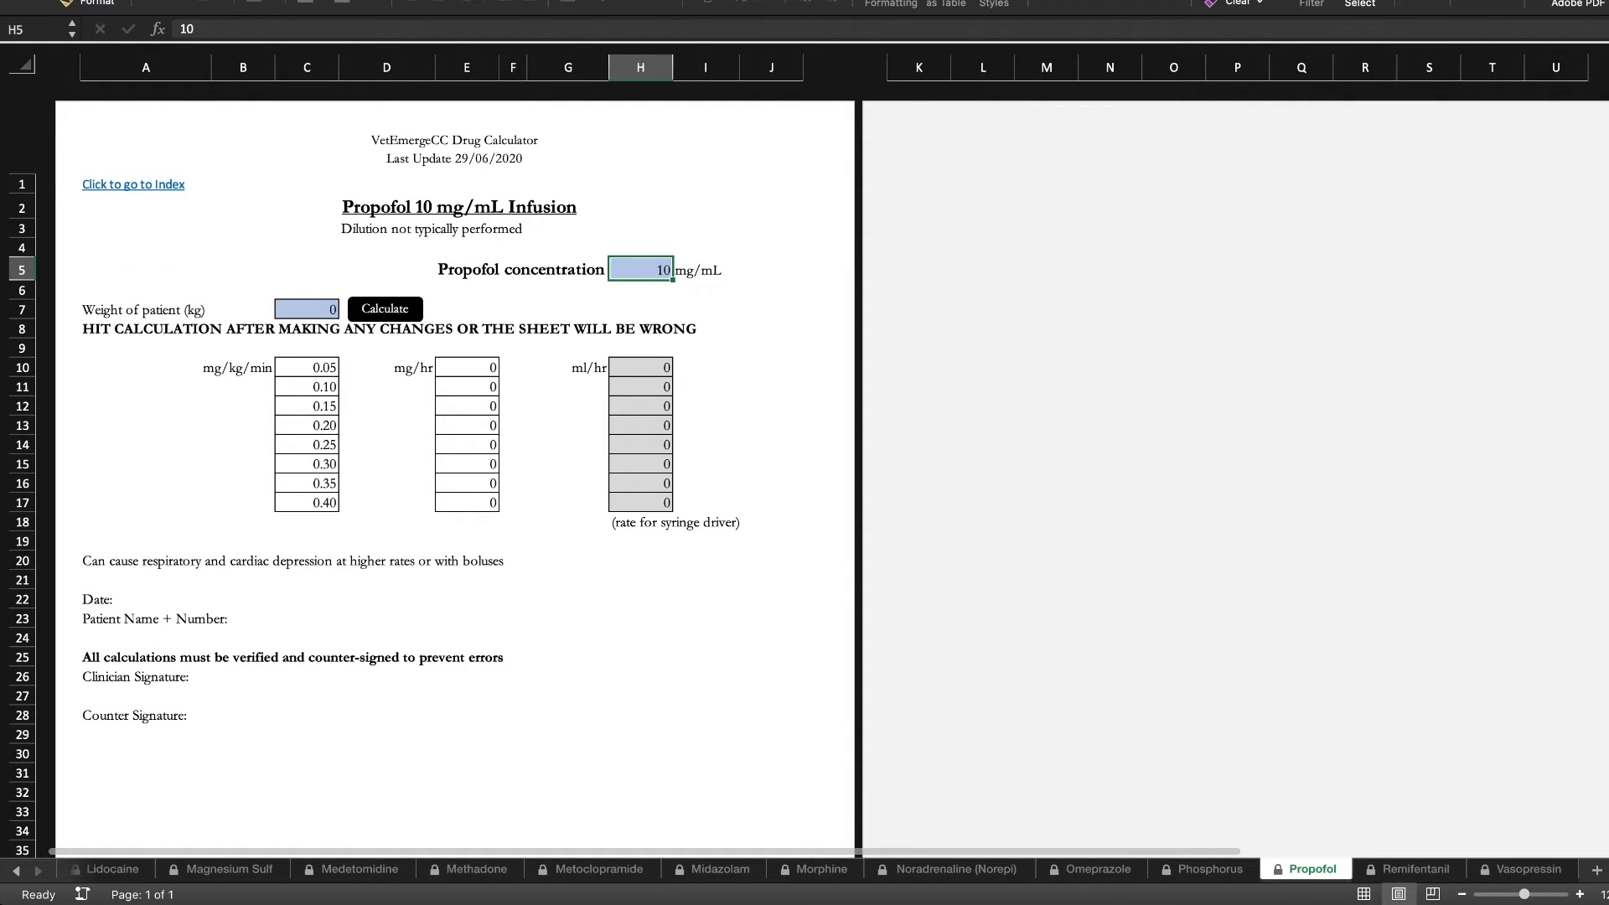
{"action": "left_click", "coordinate": [467, 290]}
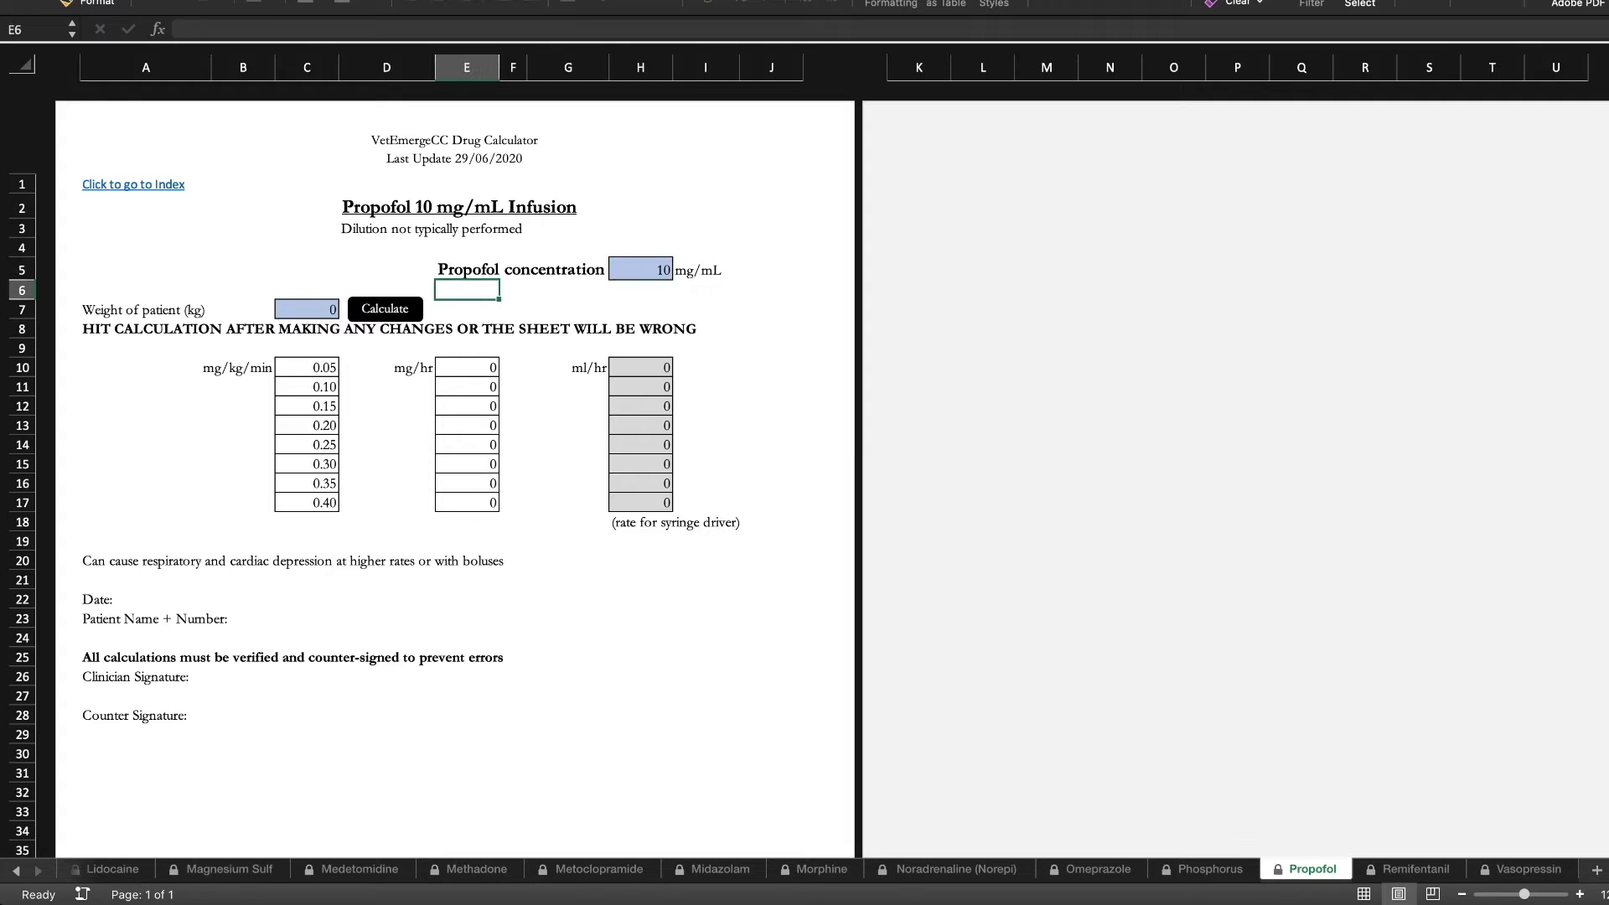
{"action": "left_click", "coordinate": [307, 309]}
{"action": "type", "text": "12"}
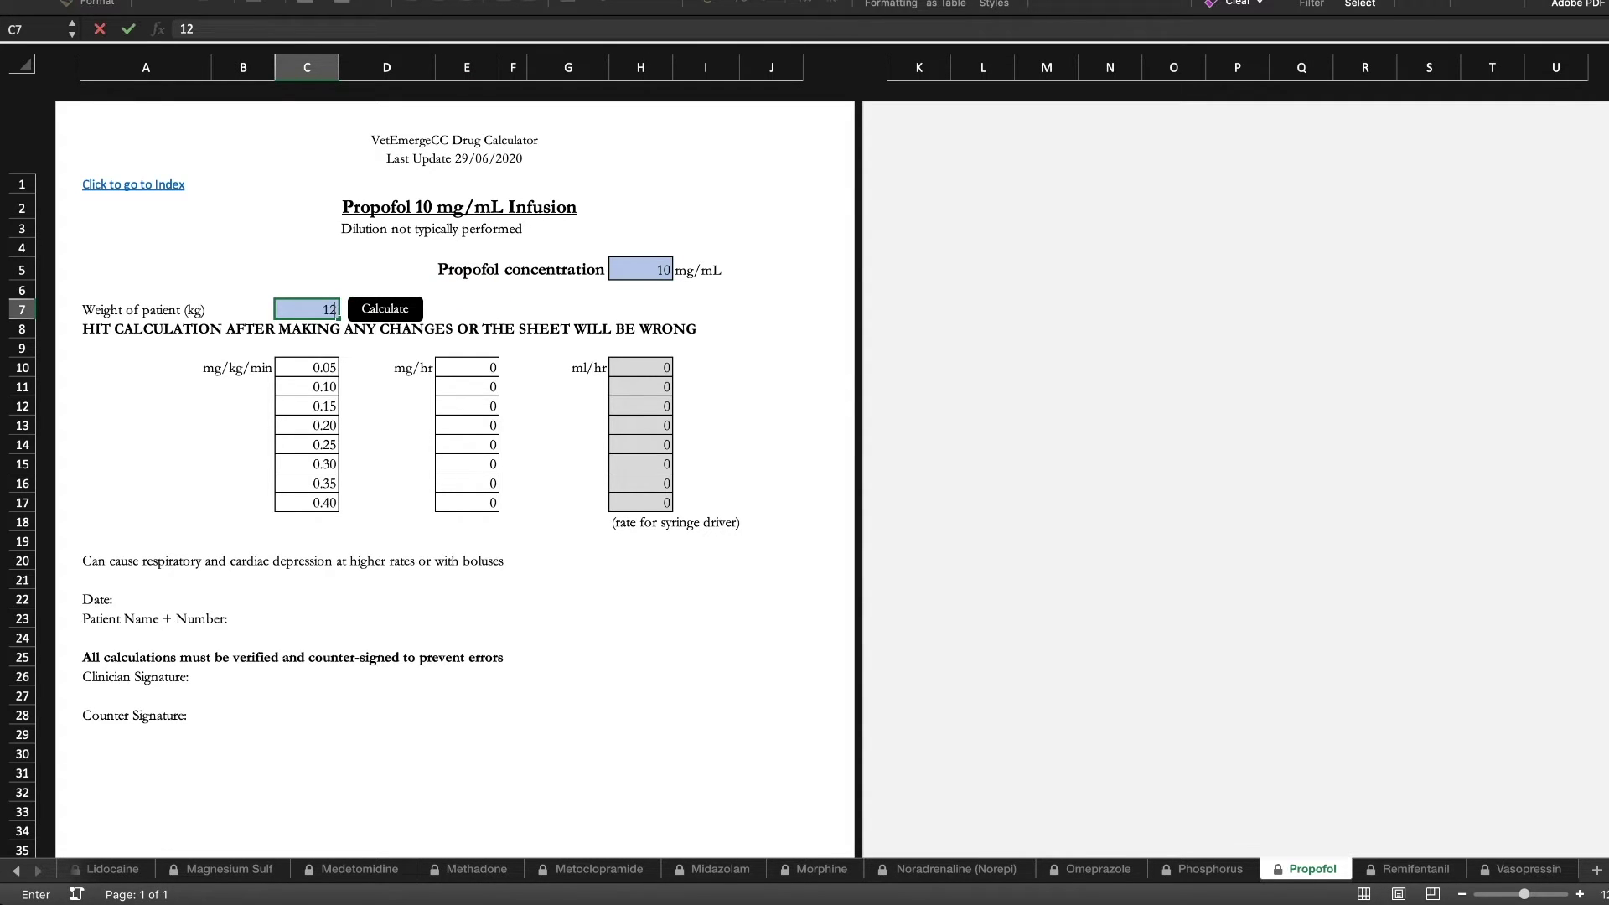
{"action": "left_click", "coordinate": [384, 309]}
{"action": "left_click", "coordinate": [386, 247]}
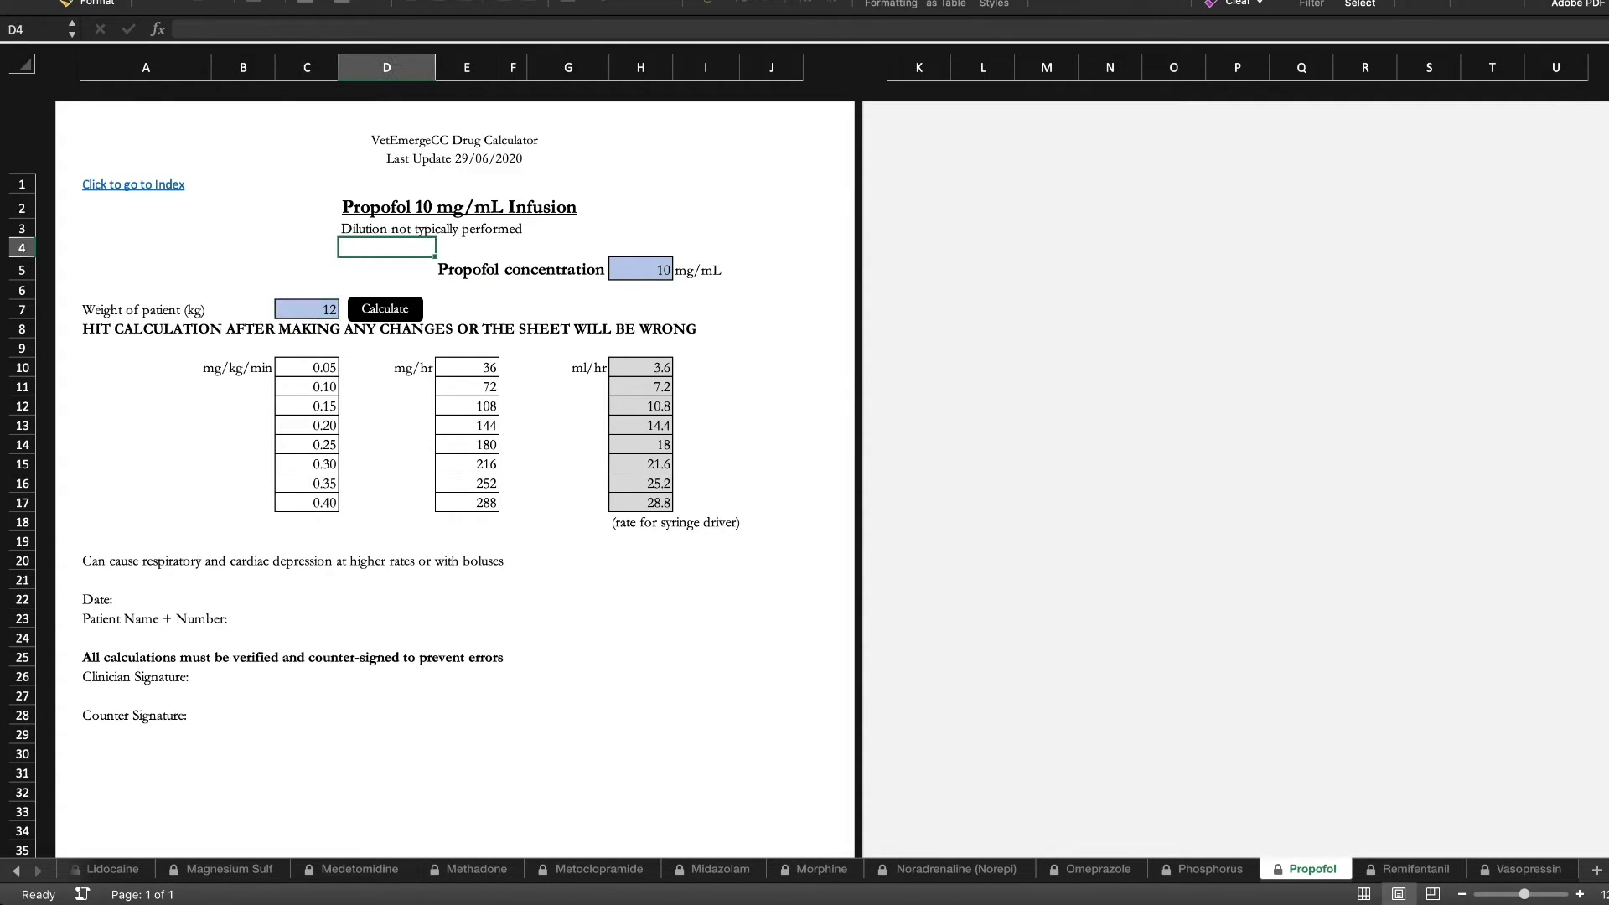
Step: Return to the Index sheet and open the Magnesium Sulf sheet to look over its concentration and dilution instructions
{"action": "left_click", "coordinate": [133, 184]}
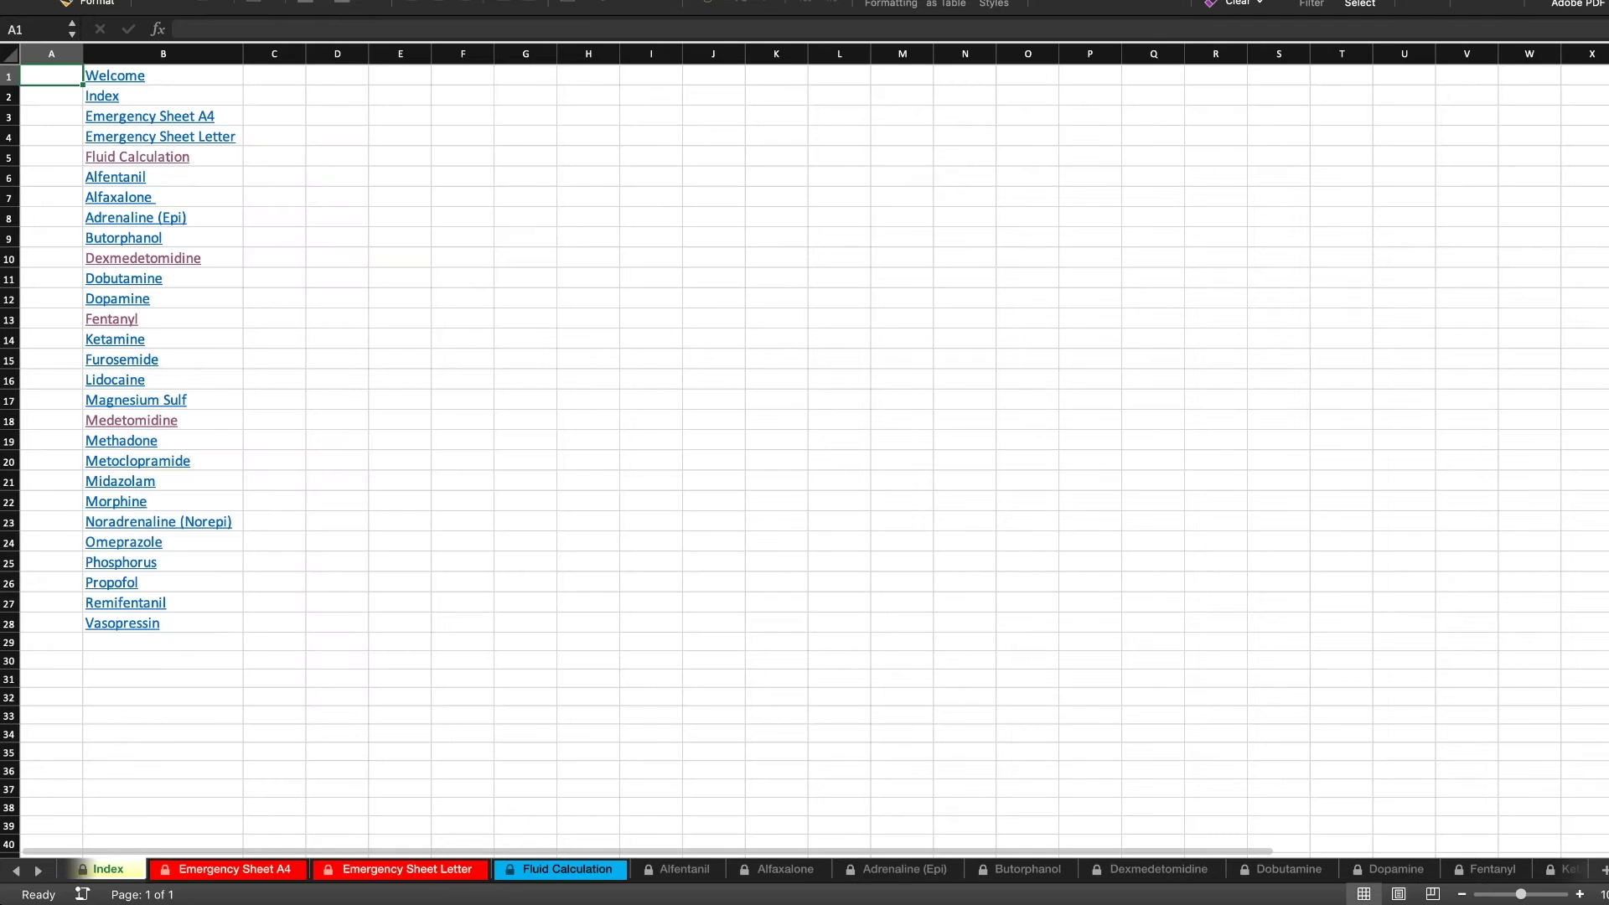
{"action": "left_click", "coordinate": [274, 360]}
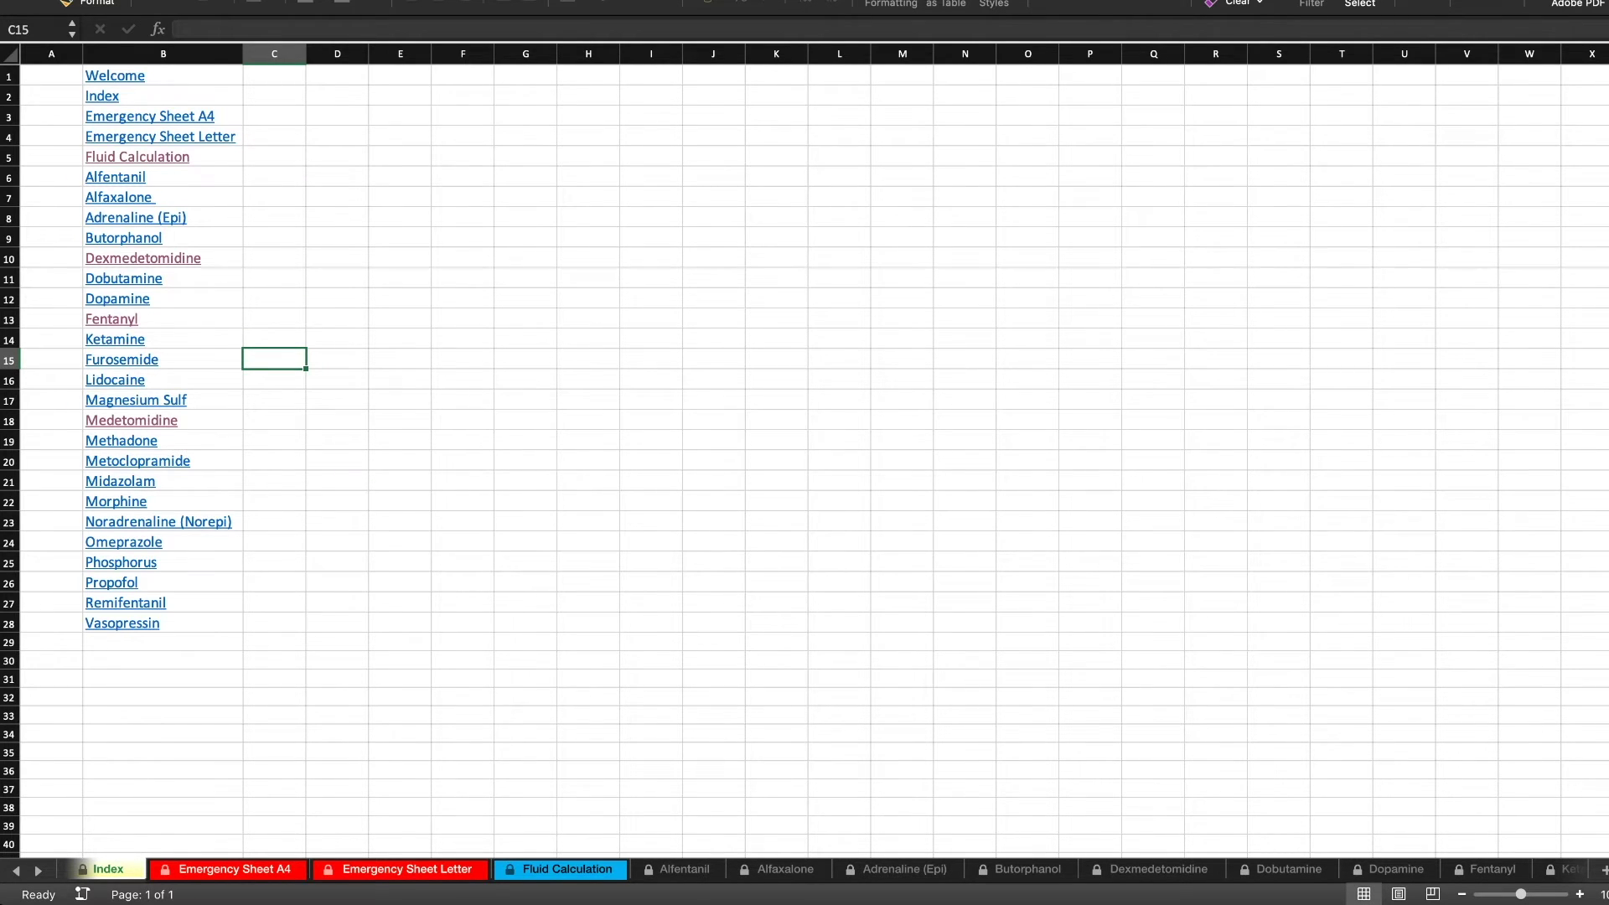
{"action": "left_click", "coordinate": [136, 400]}
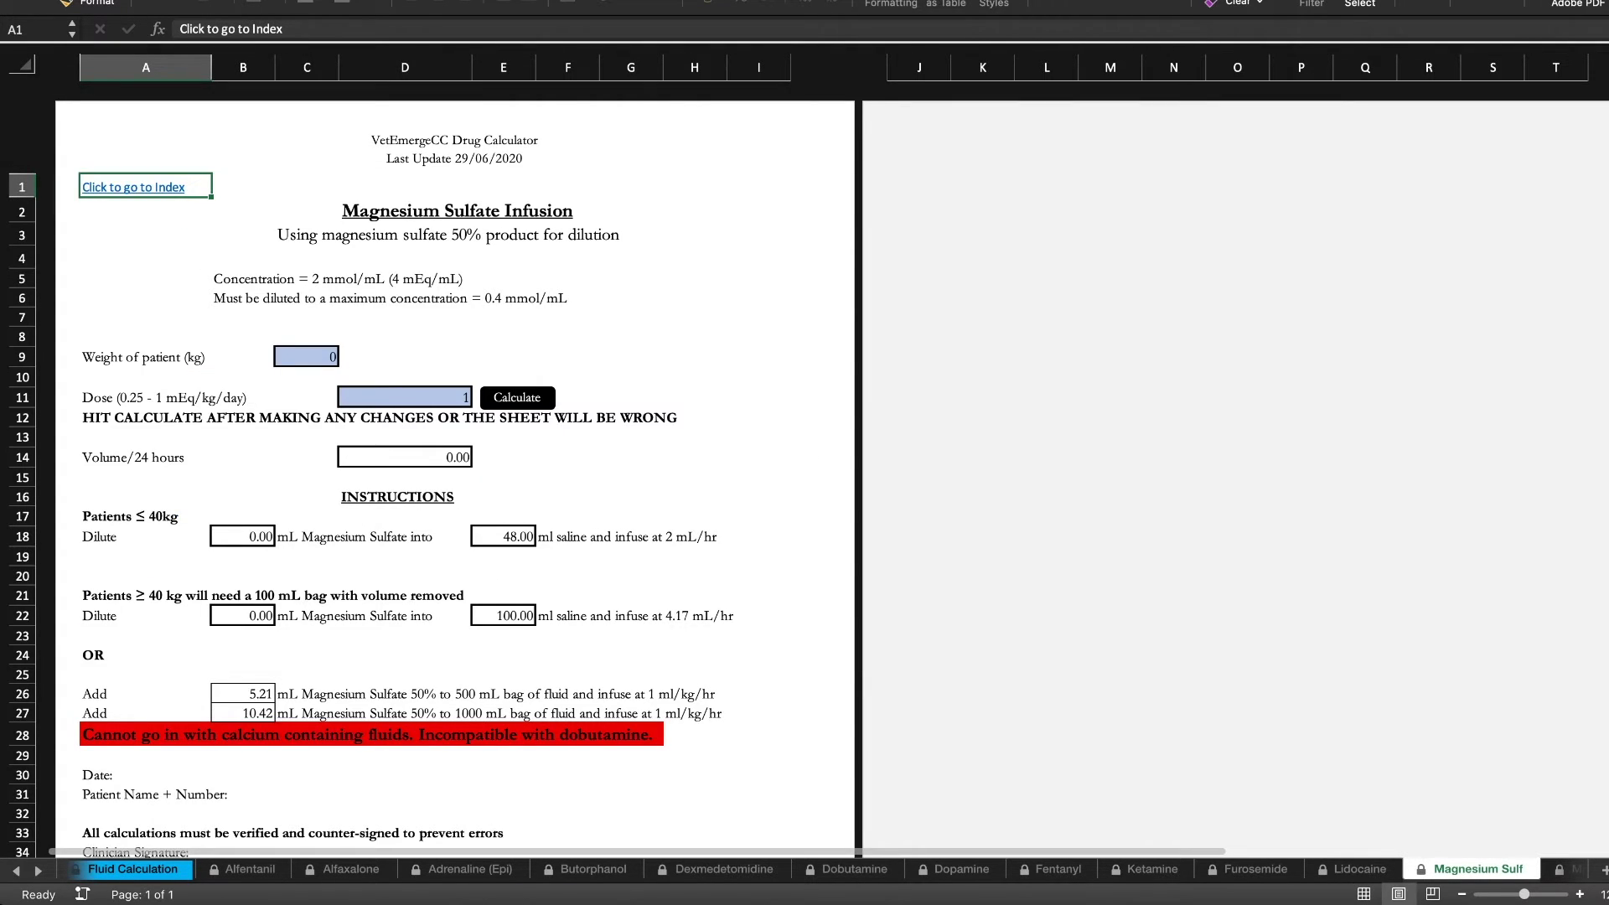
{"action": "left_click", "coordinate": [405, 279]}
{"action": "scroll", "coordinate": [405, 279], "scroll_direction": "down", "scroll_amount": 3}
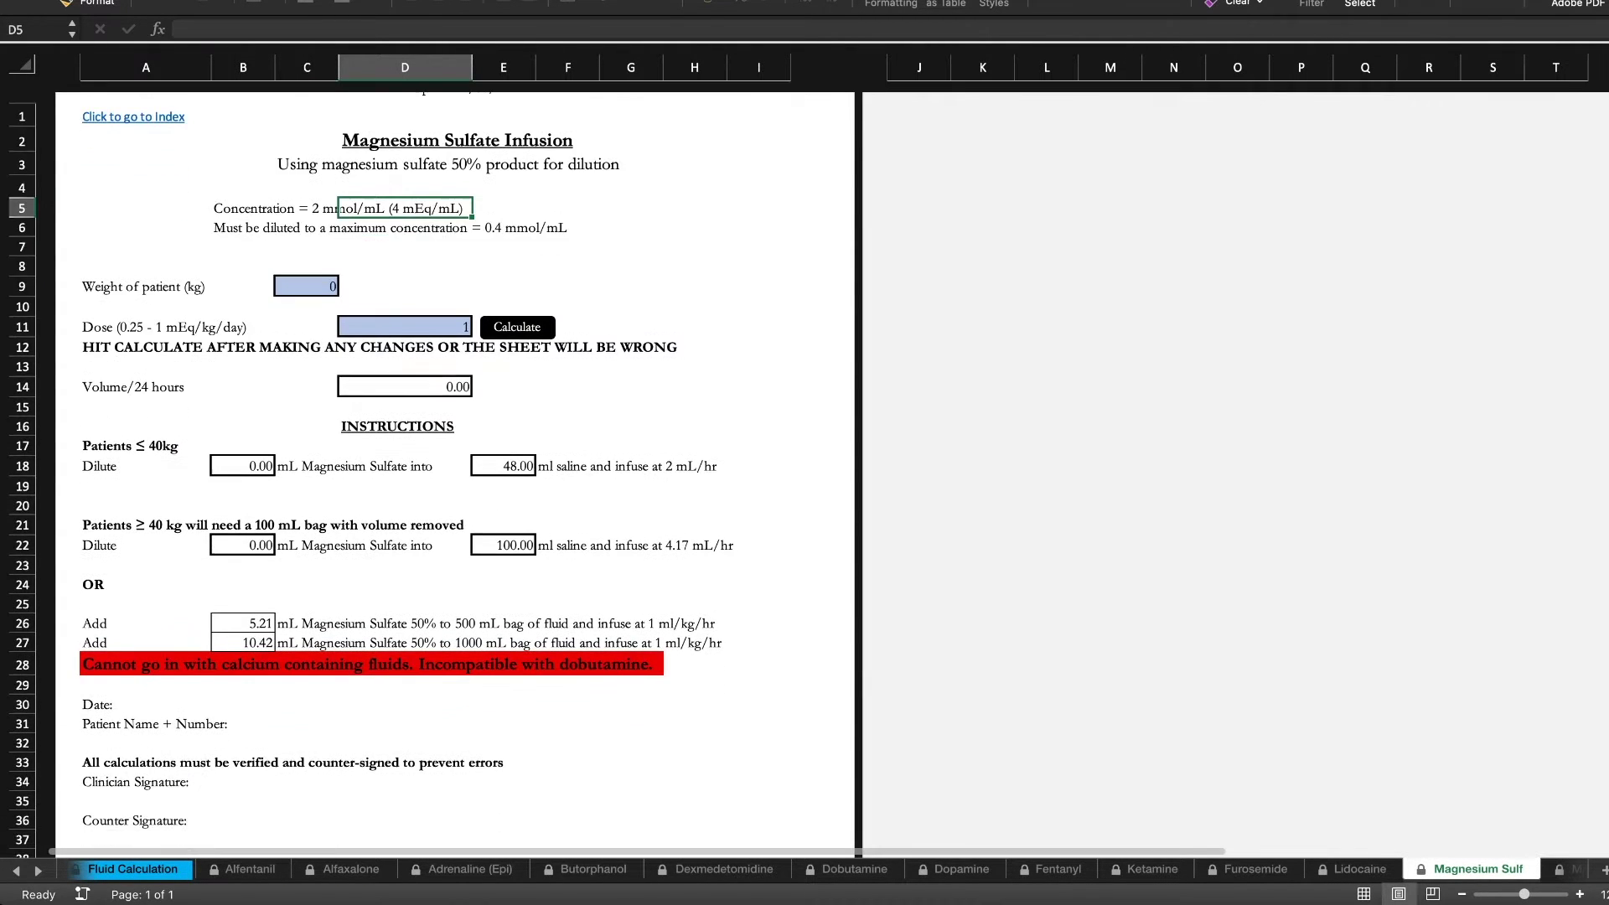
{"action": "scroll", "coordinate": [453, 469], "scroll_direction": "up", "scroll_amount": 2}
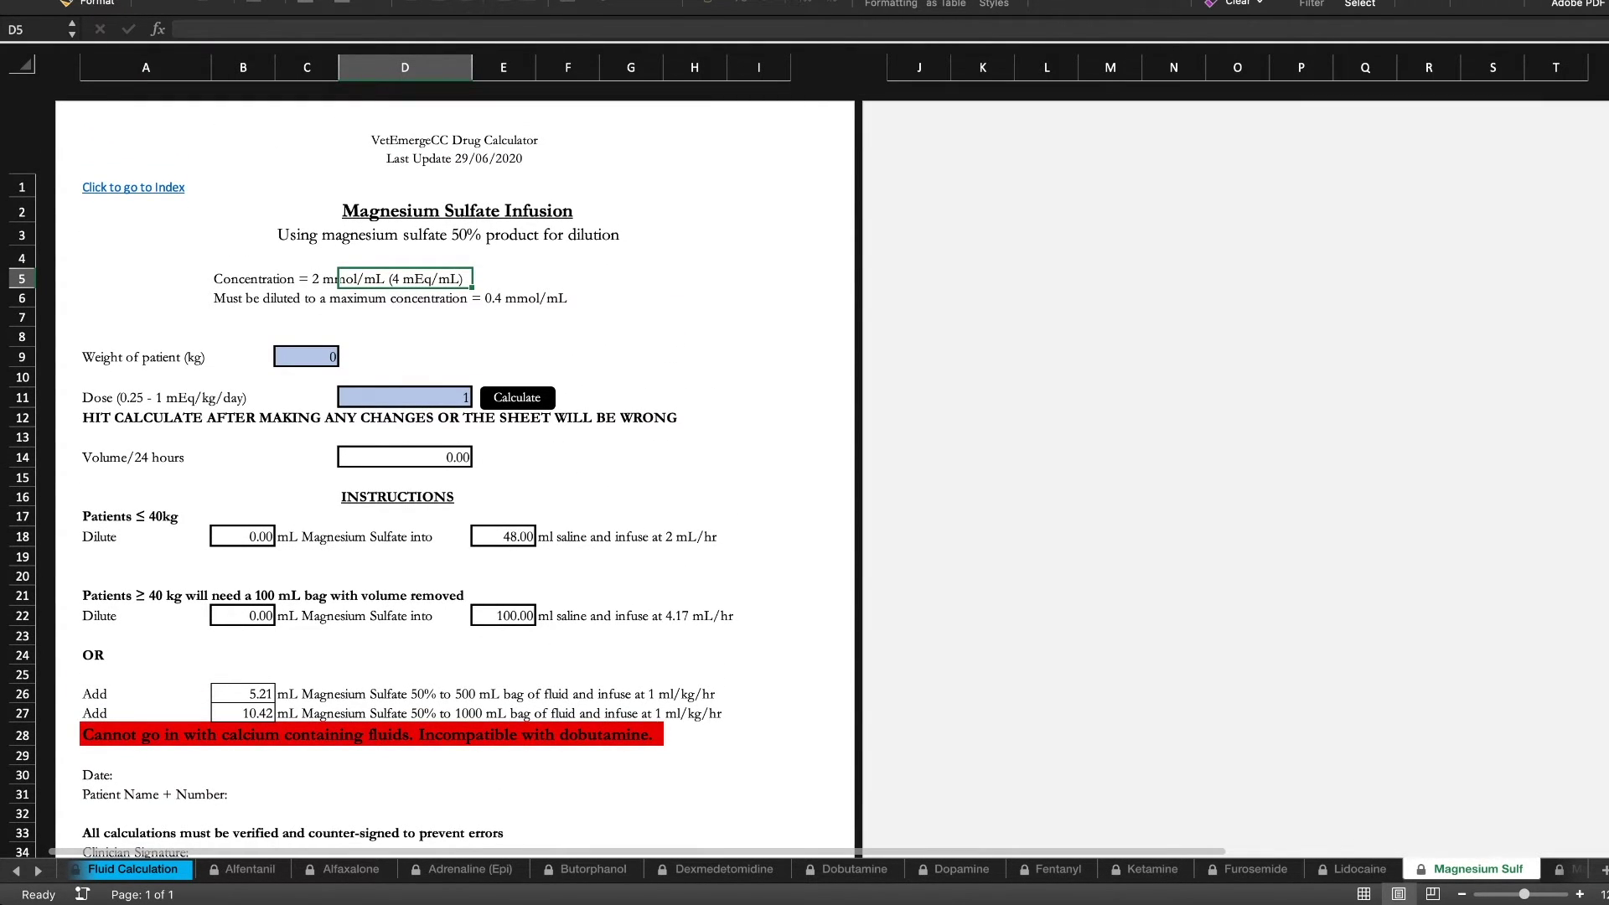
{"action": "left_click", "coordinate": [146, 516]}
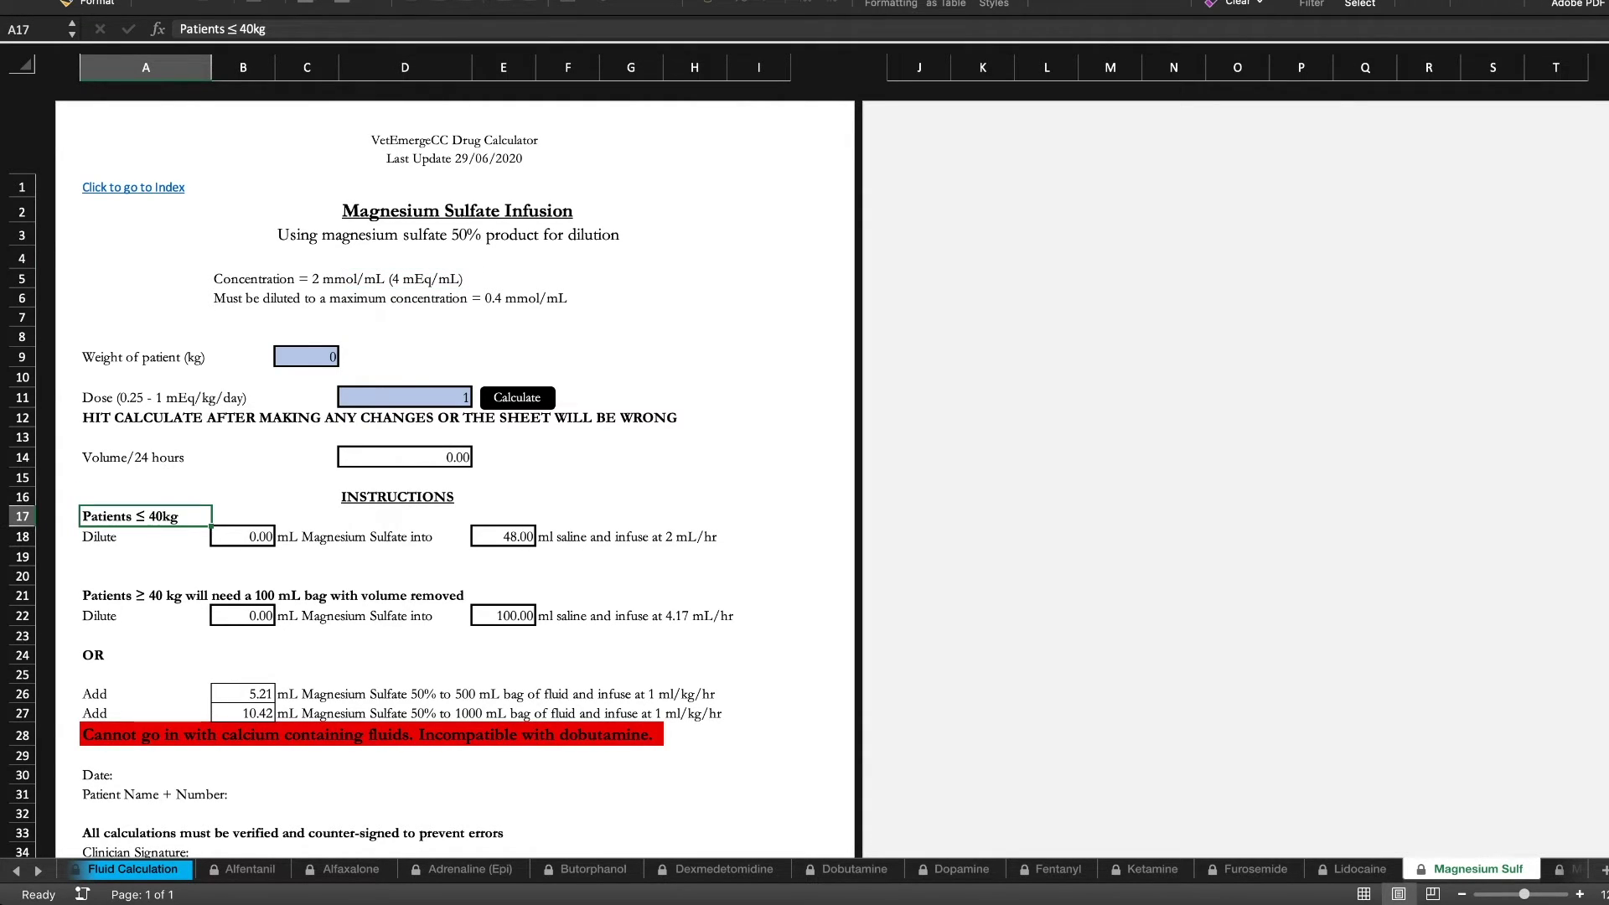
{"action": "left_click", "coordinate": [146, 496]}
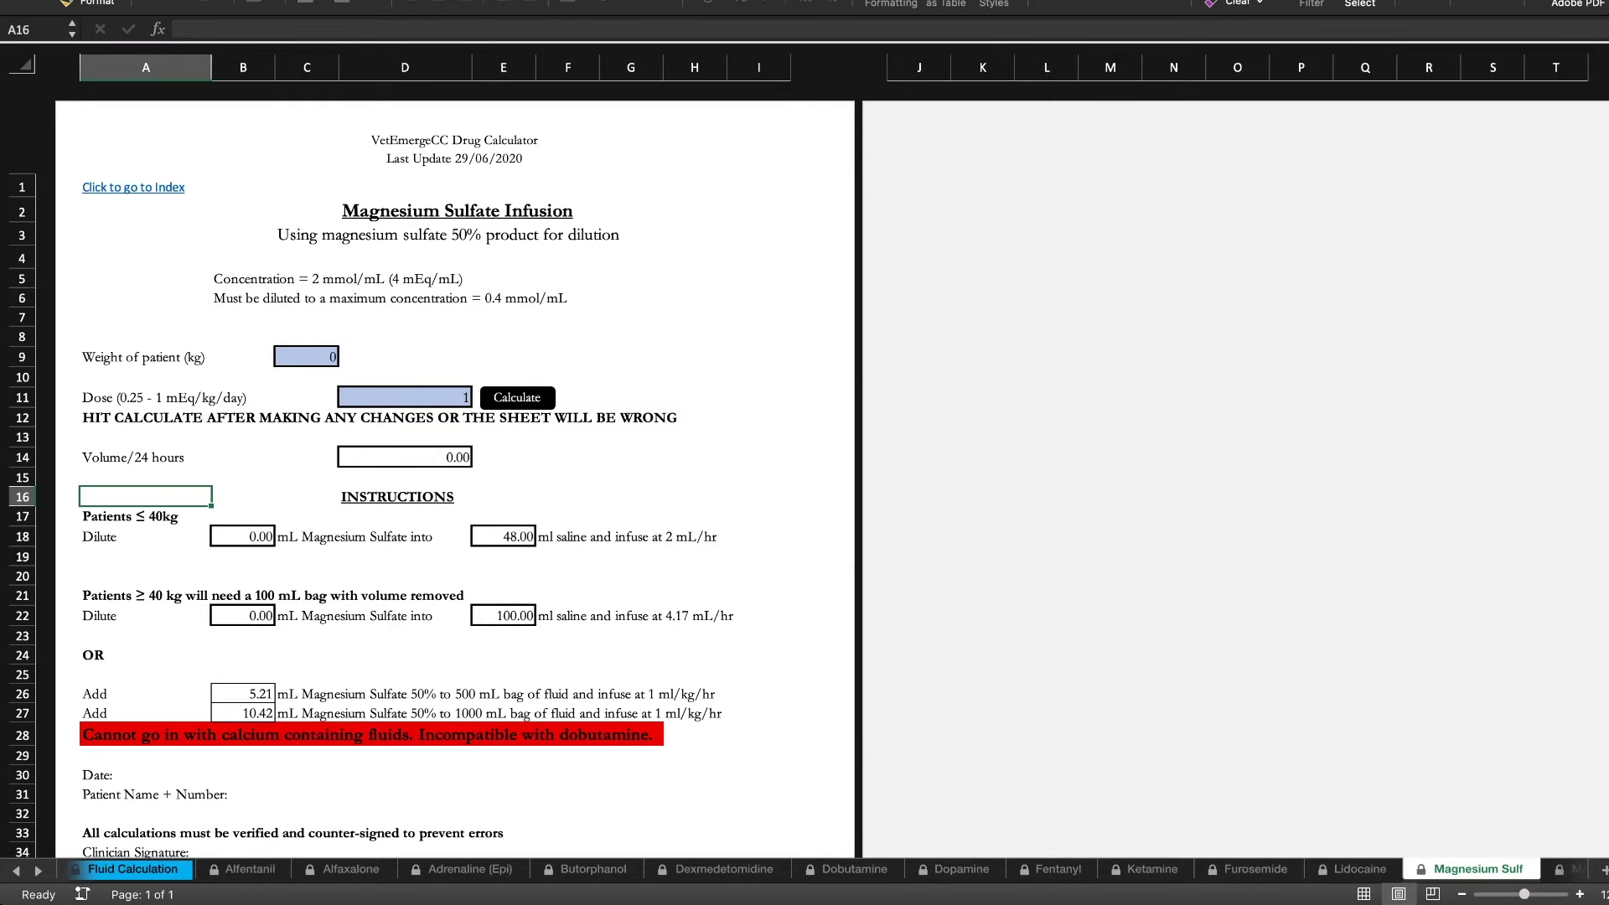
Step: Set the patient weight to 14.7 kg on the magnesium sulfate sheet
{"action": "left_click", "coordinate": [306, 357]}
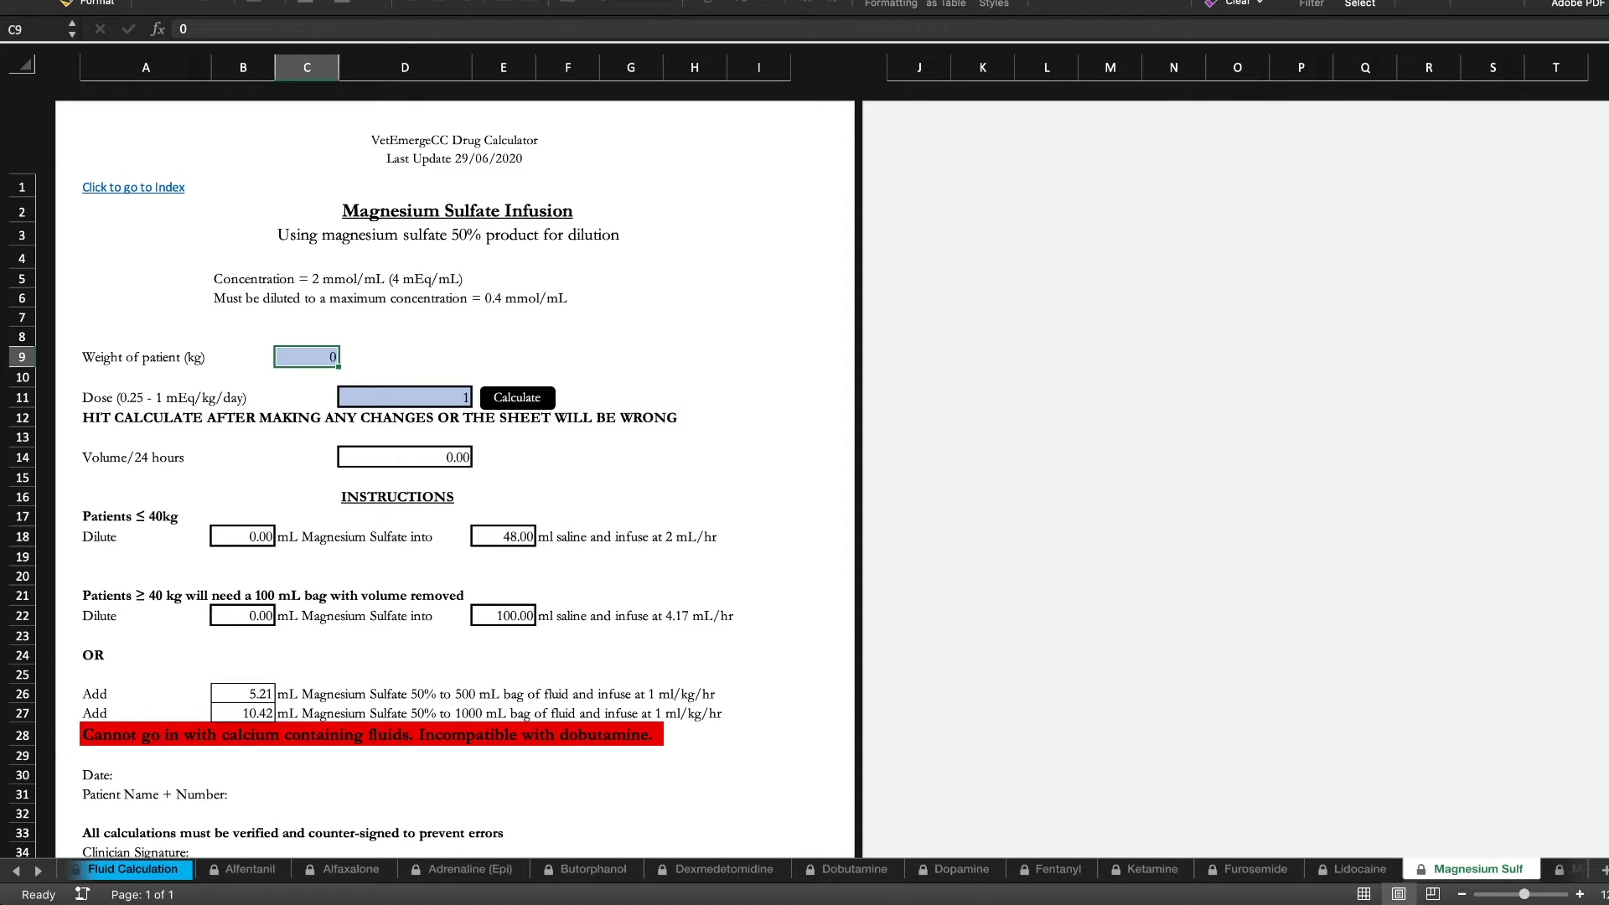
{"action": "key", "text": "Down"}
{"action": "key", "text": "Left"}
{"action": "key", "text": "Left"}
{"action": "key", "text": "Down"}
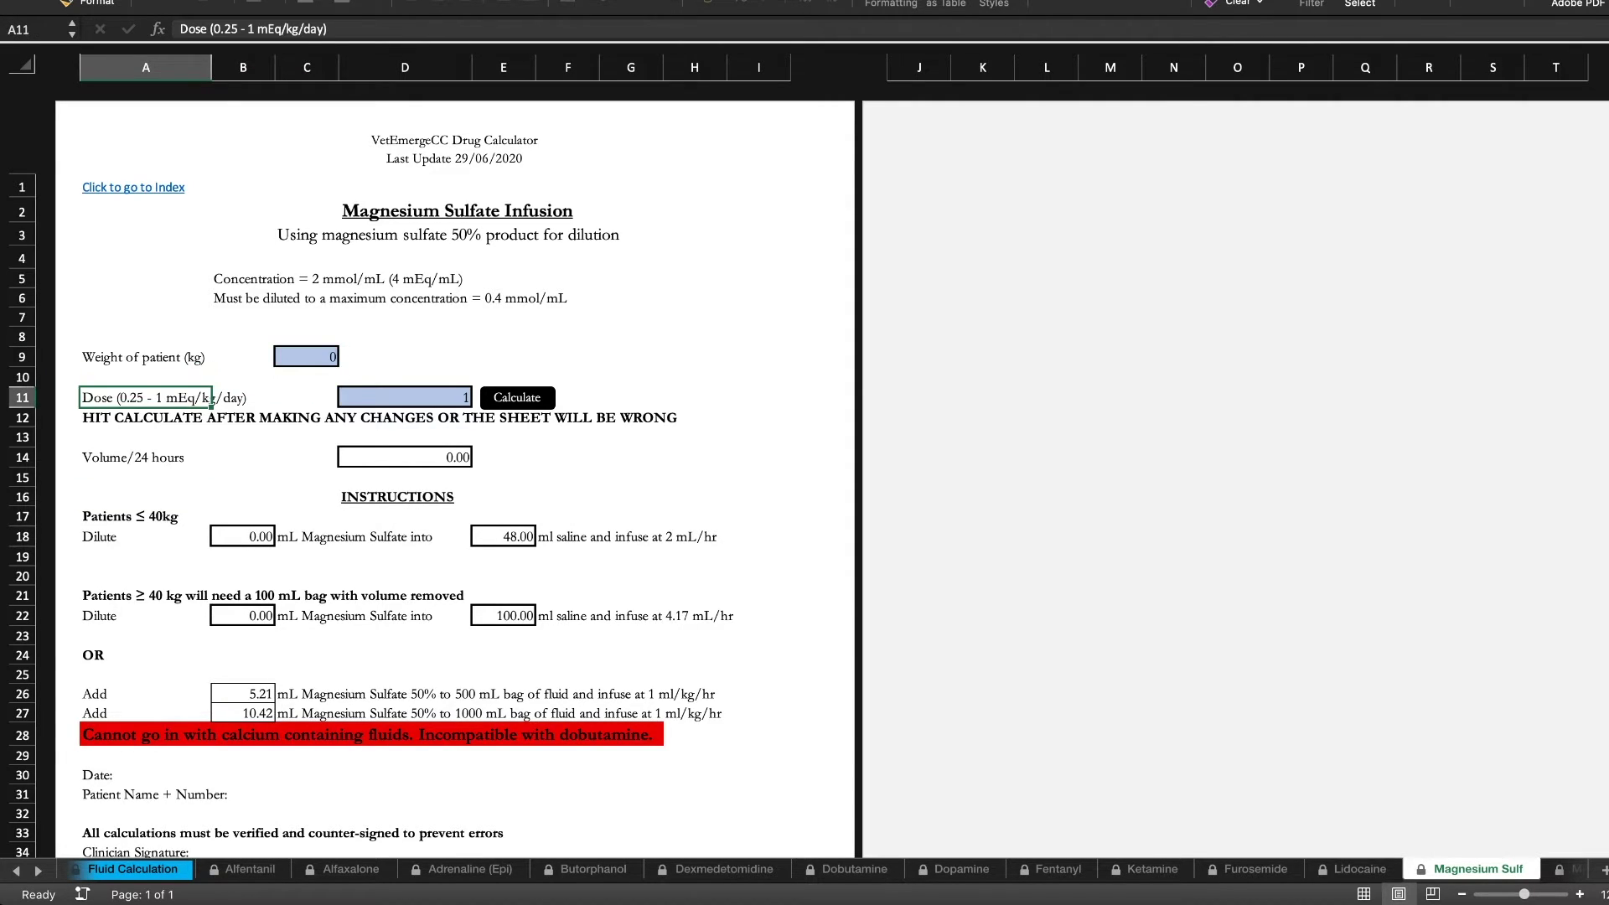
{"action": "key", "text": "Right"}
{"action": "key", "text": "Right"}
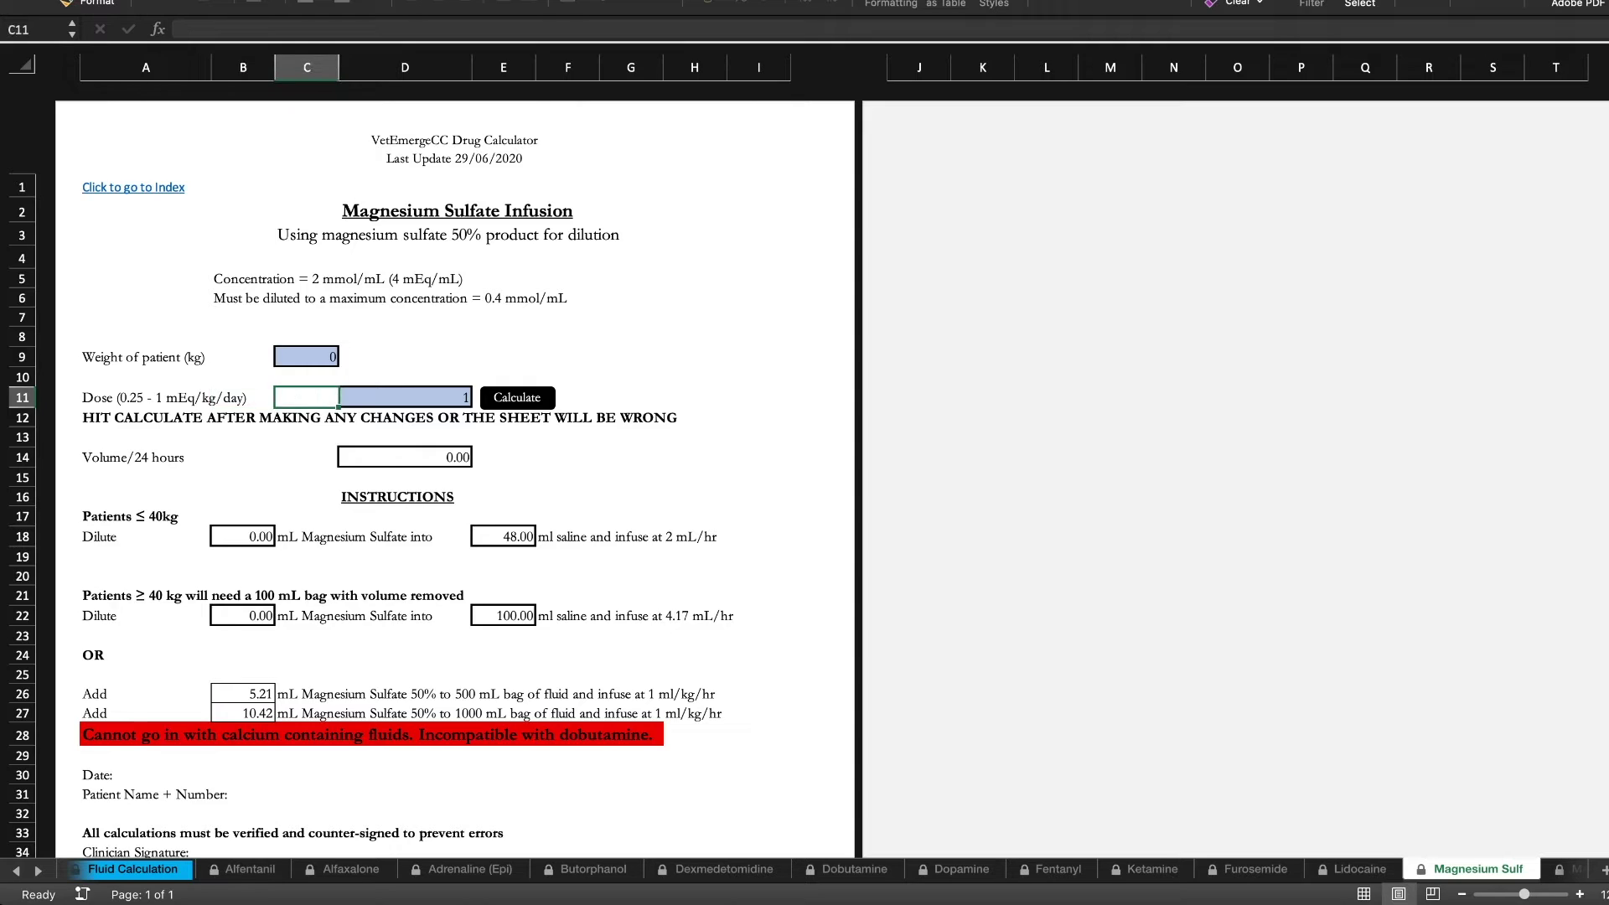
{"action": "key", "text": "Up"}
{"action": "key", "text": "Up"}
{"action": "type", "text": "1"}
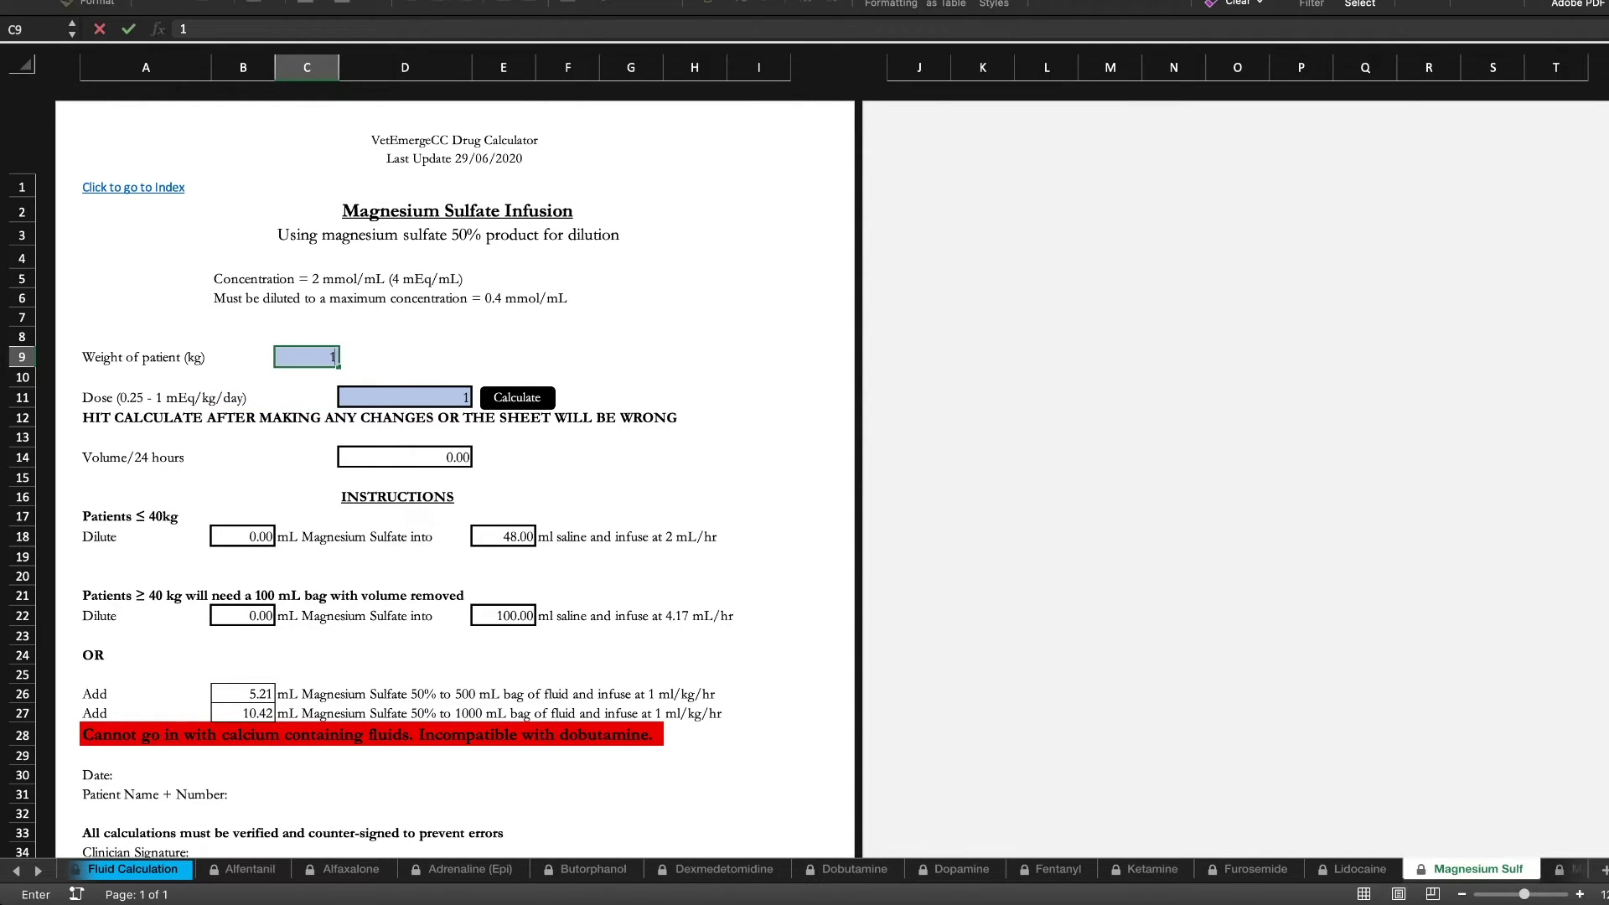
{"action": "type", "text": "4.7"}
{"action": "key", "text": "Return"}
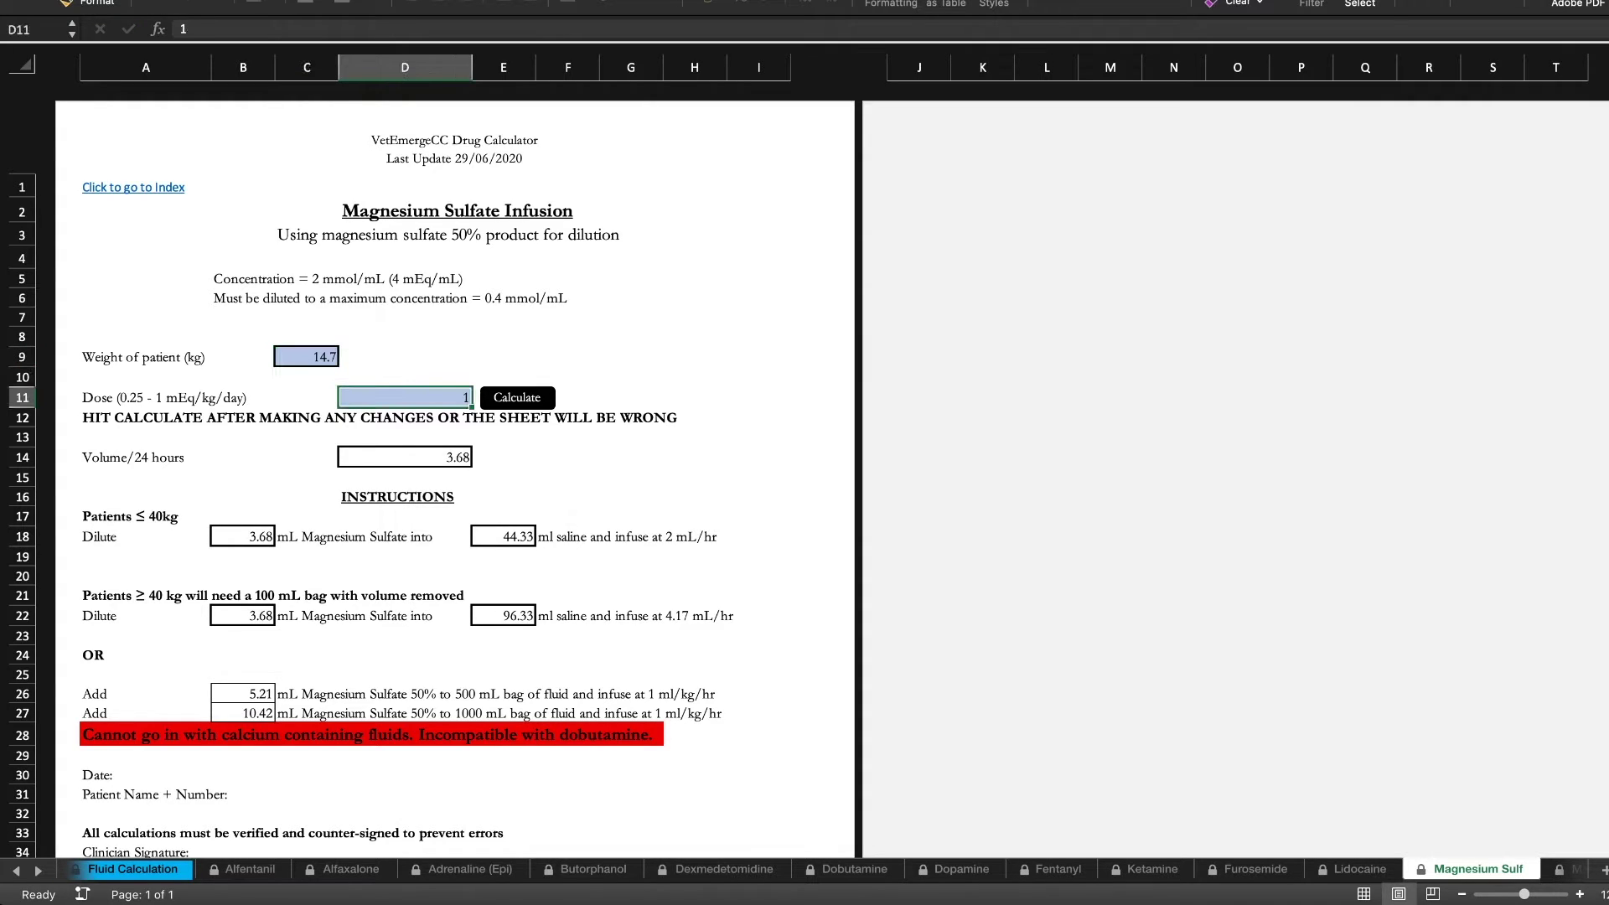
Step: Set the magnesium sulfate dose to 0.25 mEq/kg/day and calculate the volumes
{"action": "type", "text": "00.25"}
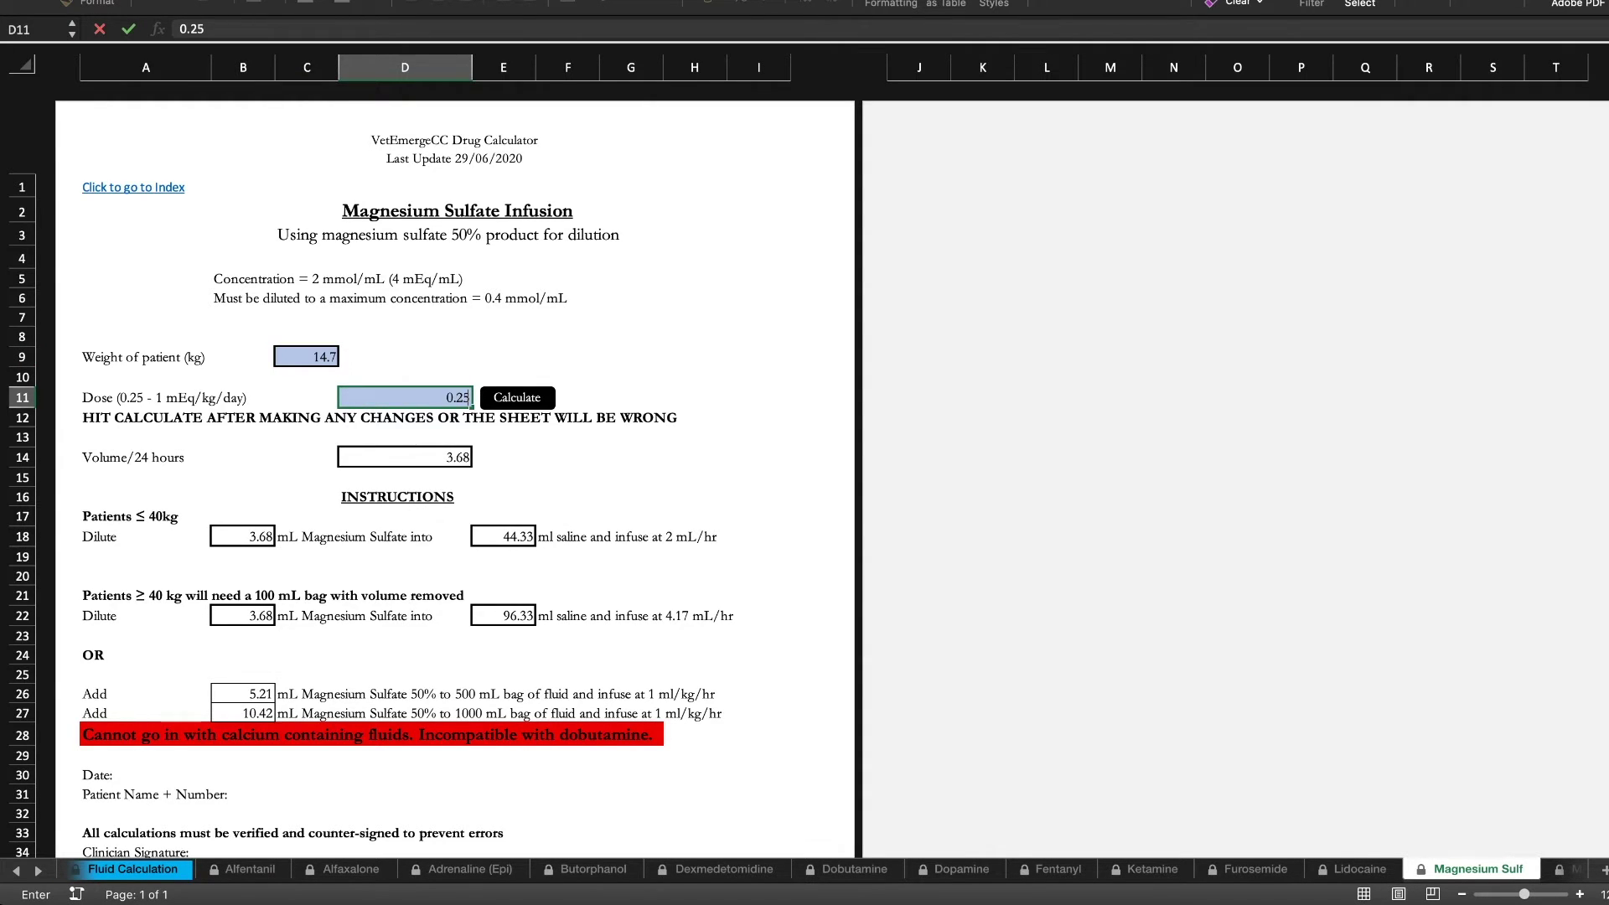
{"action": "left_click", "coordinate": [517, 398]}
{"action": "left_click", "coordinate": [567, 356]}
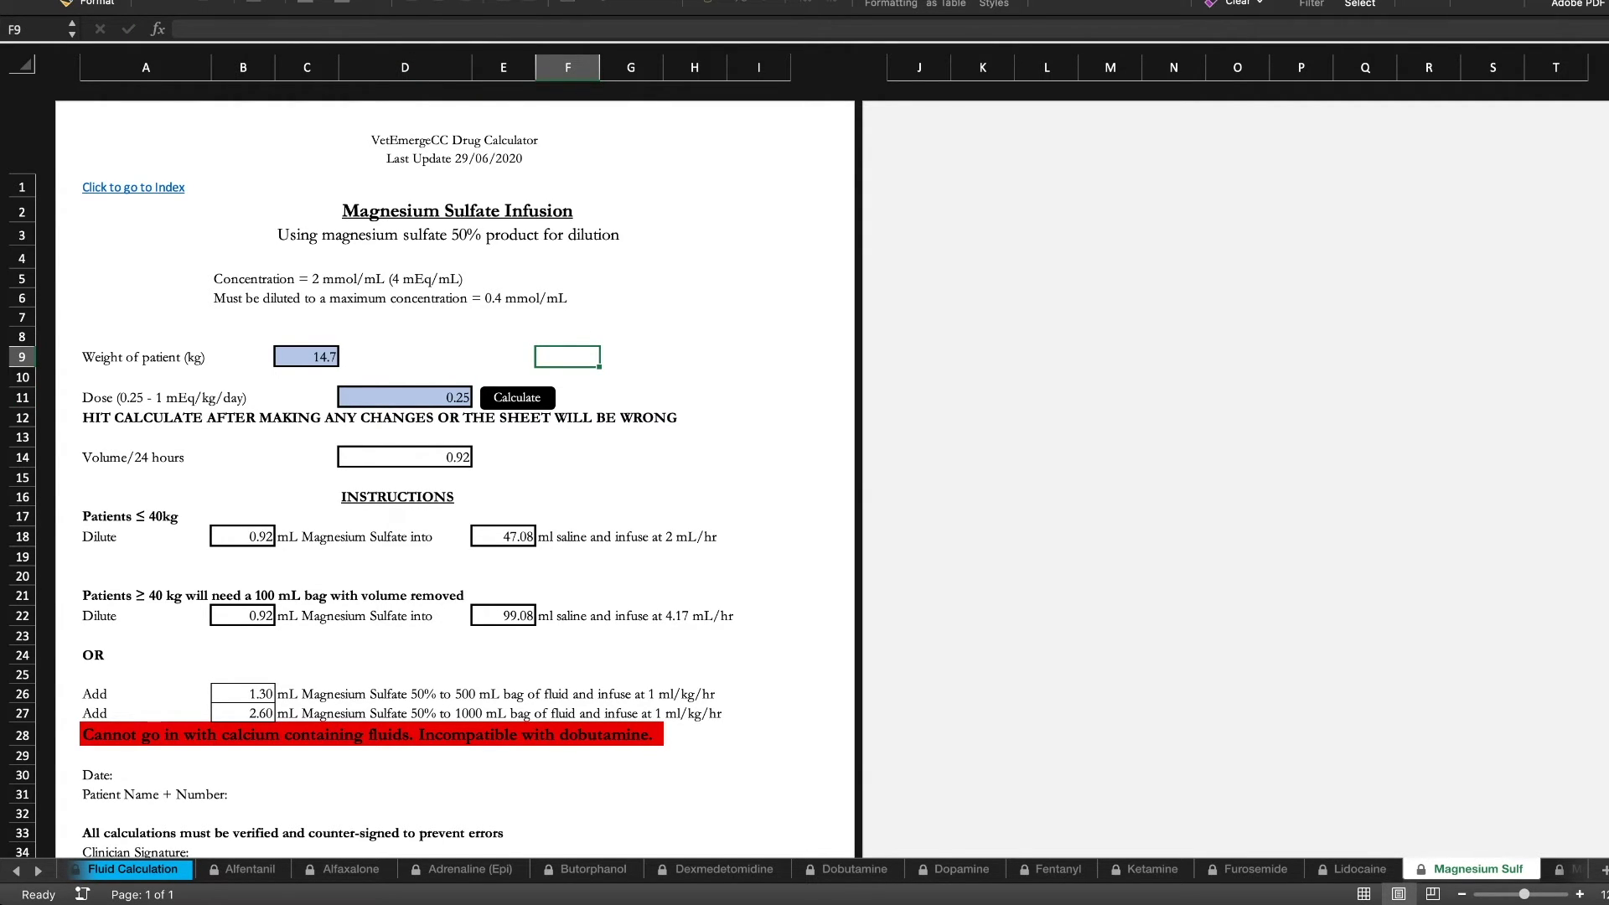
Step: Examine the dilution line for patients up to 40 kg: magnesium sulfate volume, saline volume and infusion rate
{"action": "left_click", "coordinate": [243, 536]}
{"action": "left_click", "coordinate": [405, 536]}
{"action": "left_click", "coordinate": [503, 536]}
{"action": "left_click", "coordinate": [567, 536]}
{"action": "left_click", "coordinate": [503, 536]}
{"action": "left_click", "coordinate": [339, 537]}
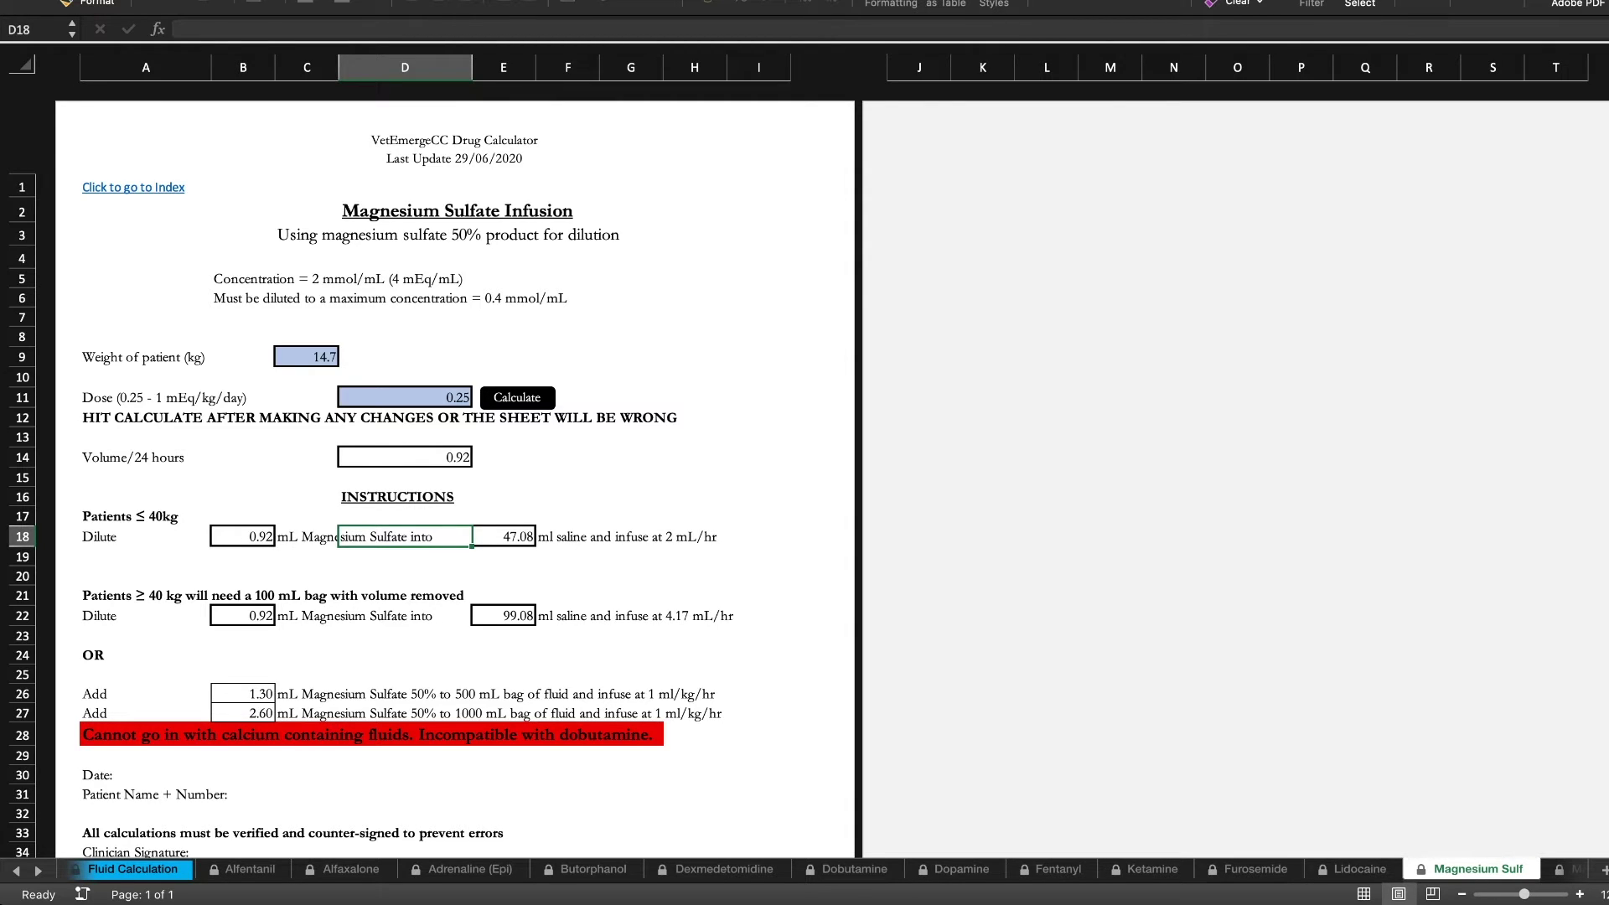
{"action": "key", "text": "Right"}
{"action": "key", "text": "Right"}
{"action": "key", "text": "Right"}
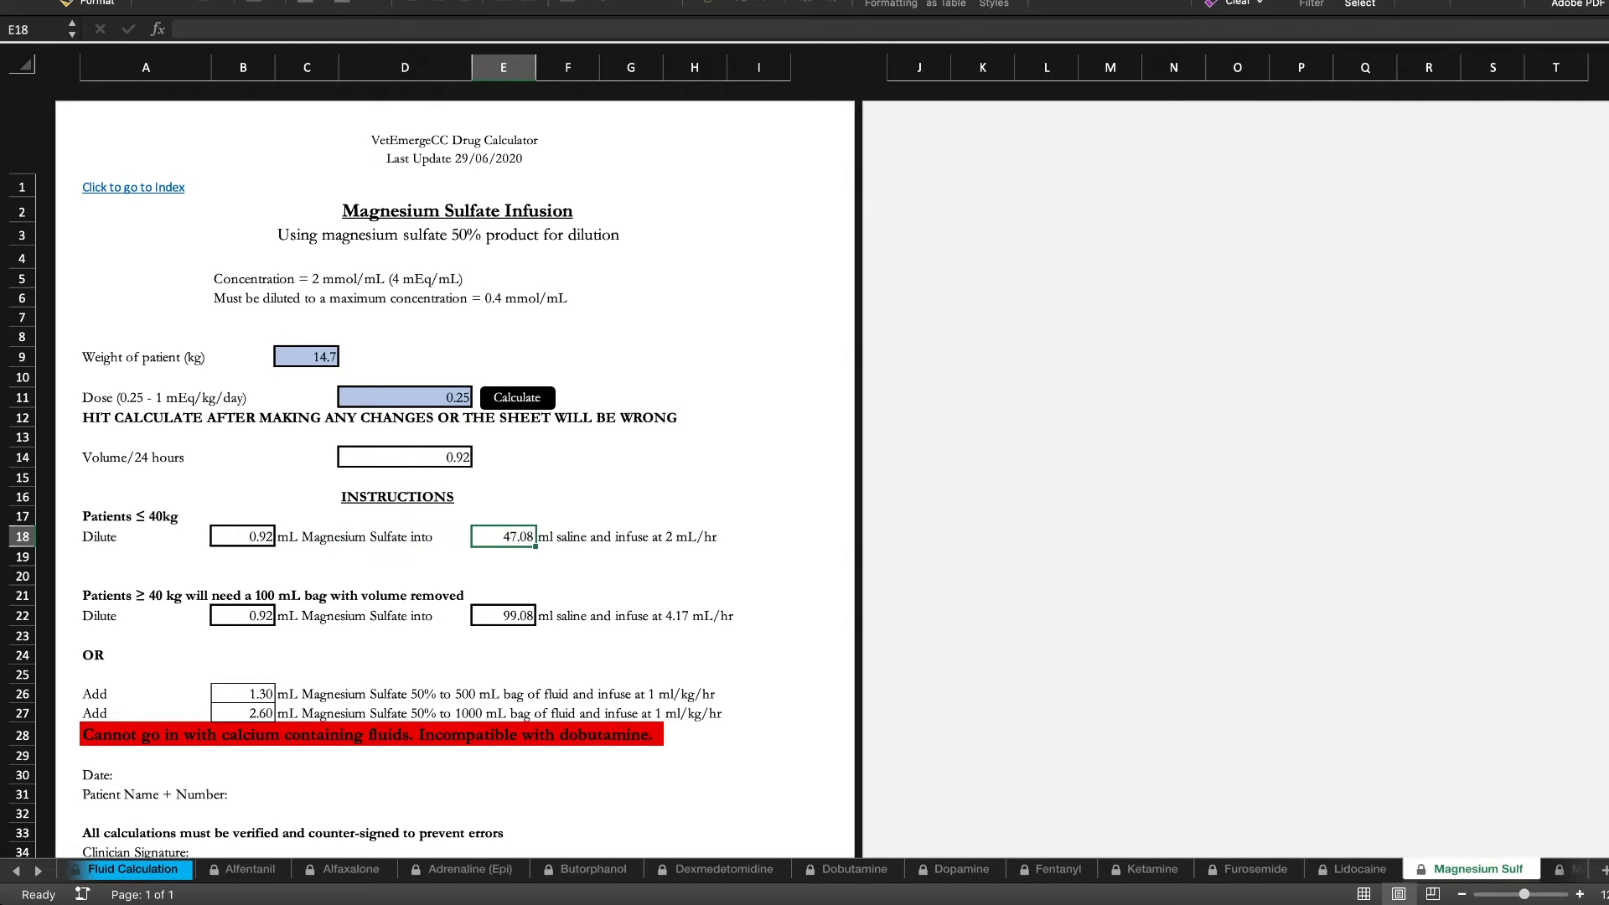
{"action": "key", "text": "Left"}
{"action": "key", "text": "Left"}
{"action": "key", "text": "Right"}
{"action": "key", "text": "Right"}
{"action": "key", "text": "Right"}
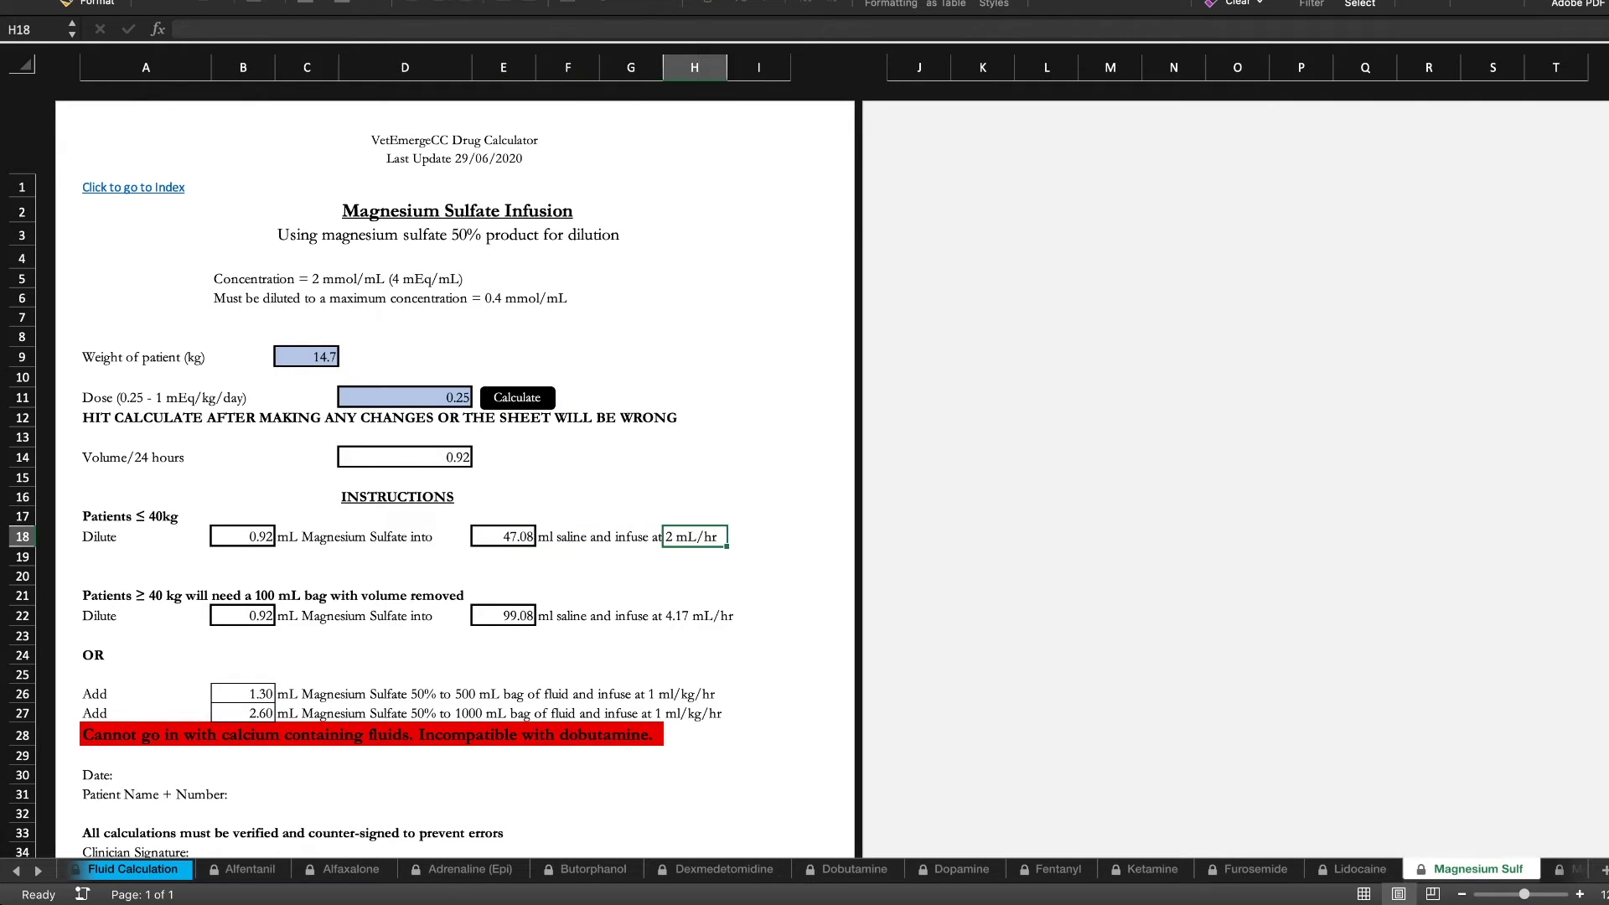
{"action": "key", "text": "Left"}
{"action": "key", "text": "Left"}
{"action": "key", "text": "Left"}
{"action": "key", "text": "Right"}
{"action": "key", "text": "Right"}
{"action": "key", "text": "Left"}
{"action": "key", "text": "Left"}
{"action": "key", "text": "Left"}
{"action": "key", "text": "Left"}
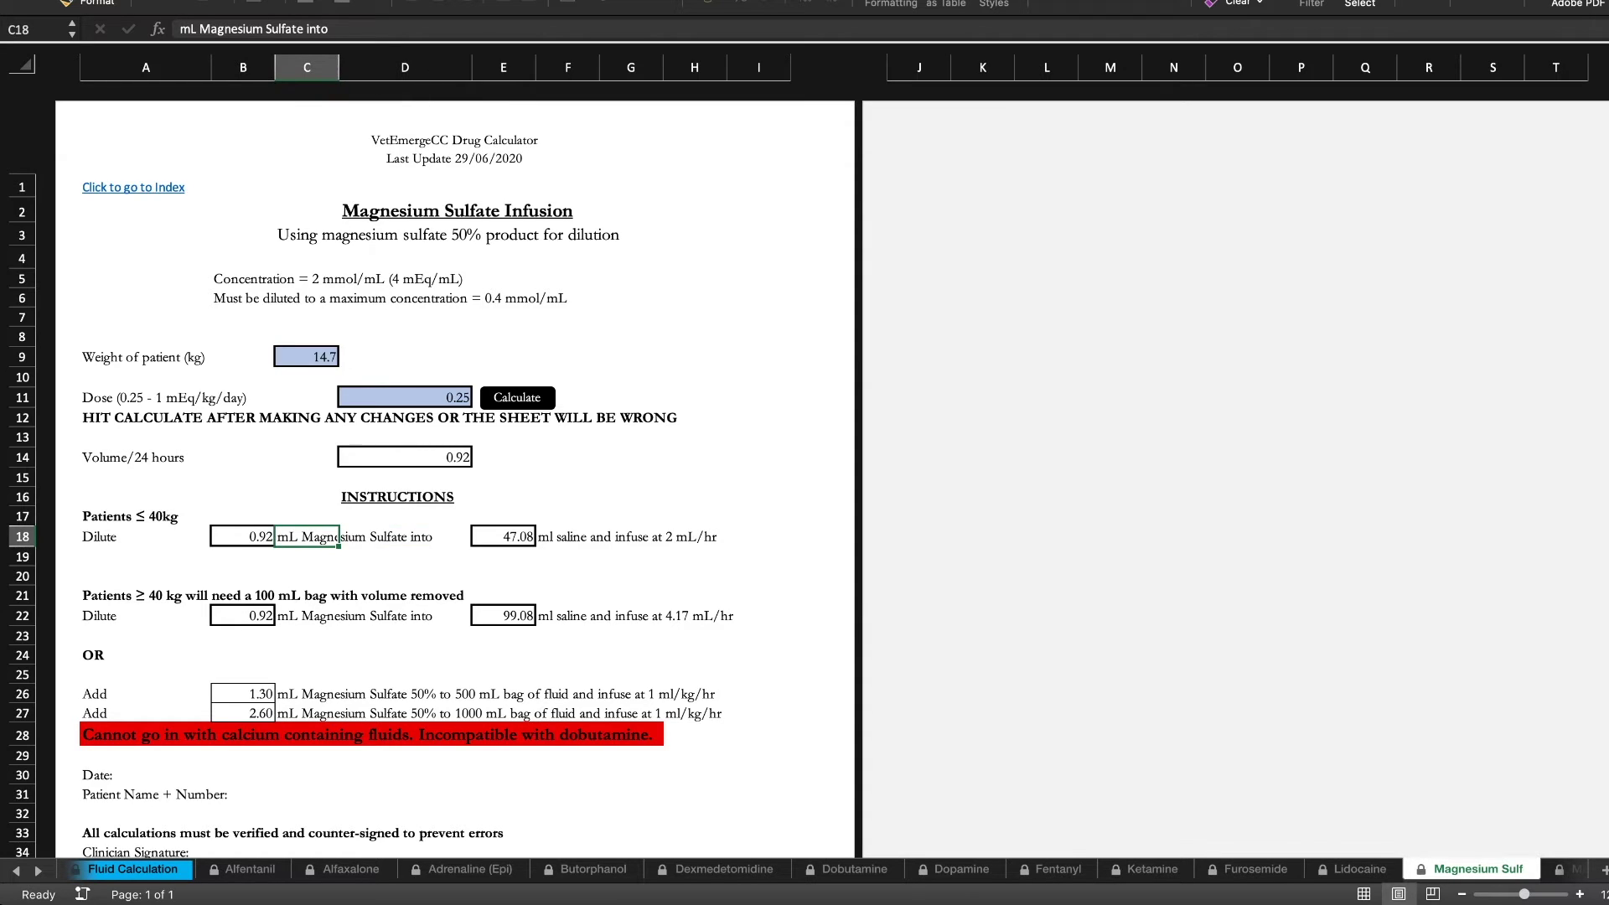
Step: Examine the instructions for patients of 40 kg or more and the maximum concentration note
{"action": "left_click", "coordinate": [211, 597]}
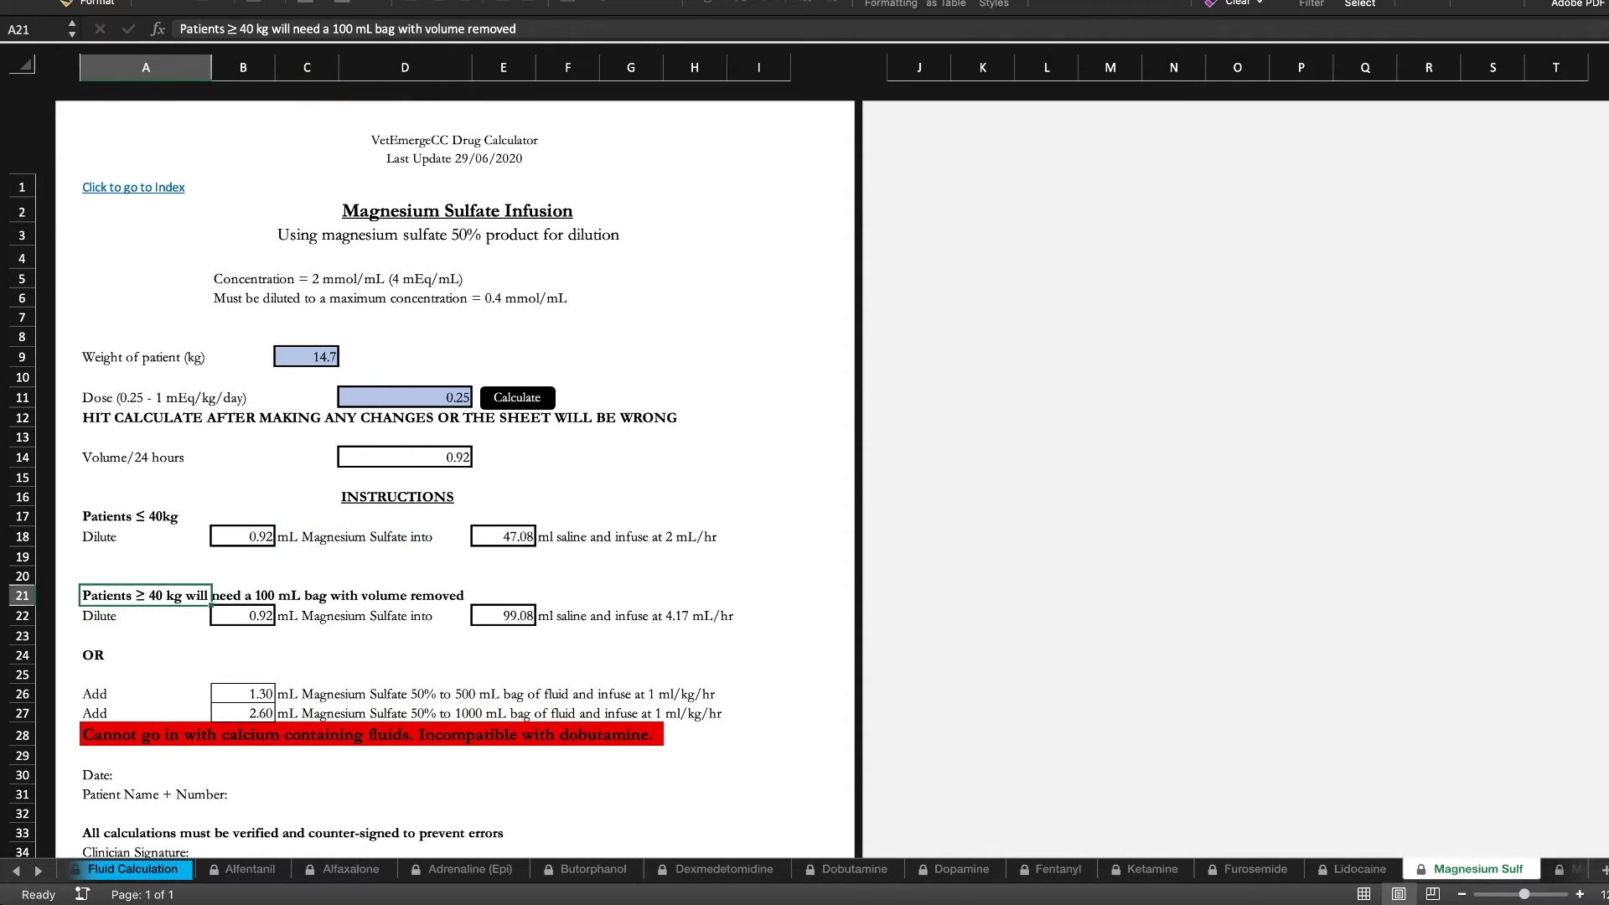
{"action": "left_click", "coordinate": [726, 616]}
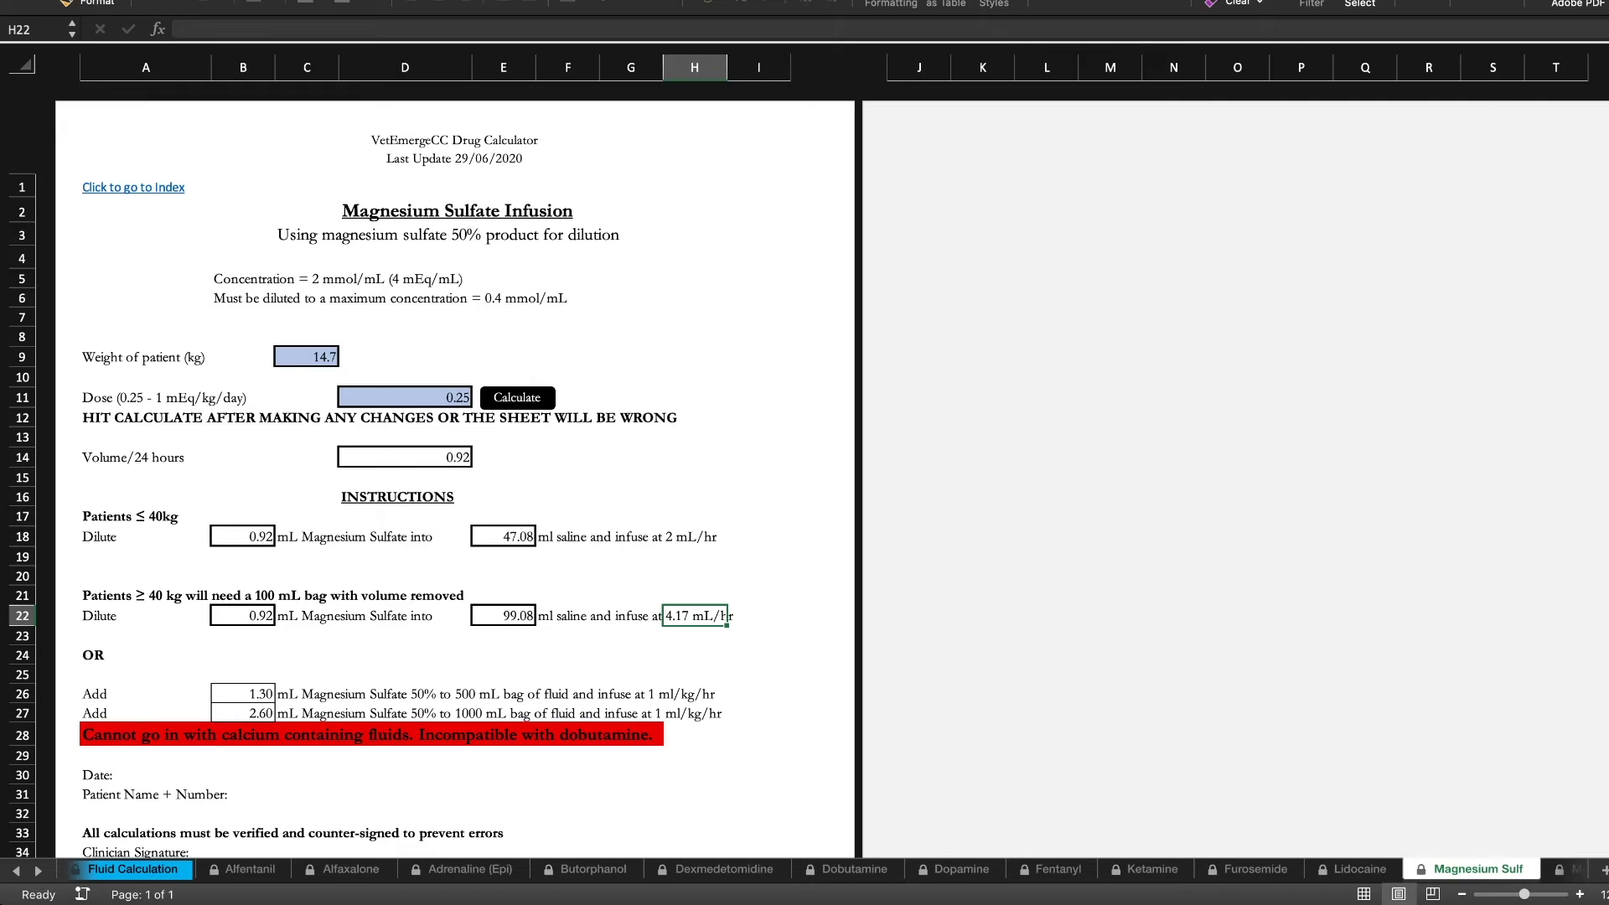
{"action": "left_click", "coordinate": [338, 299]}
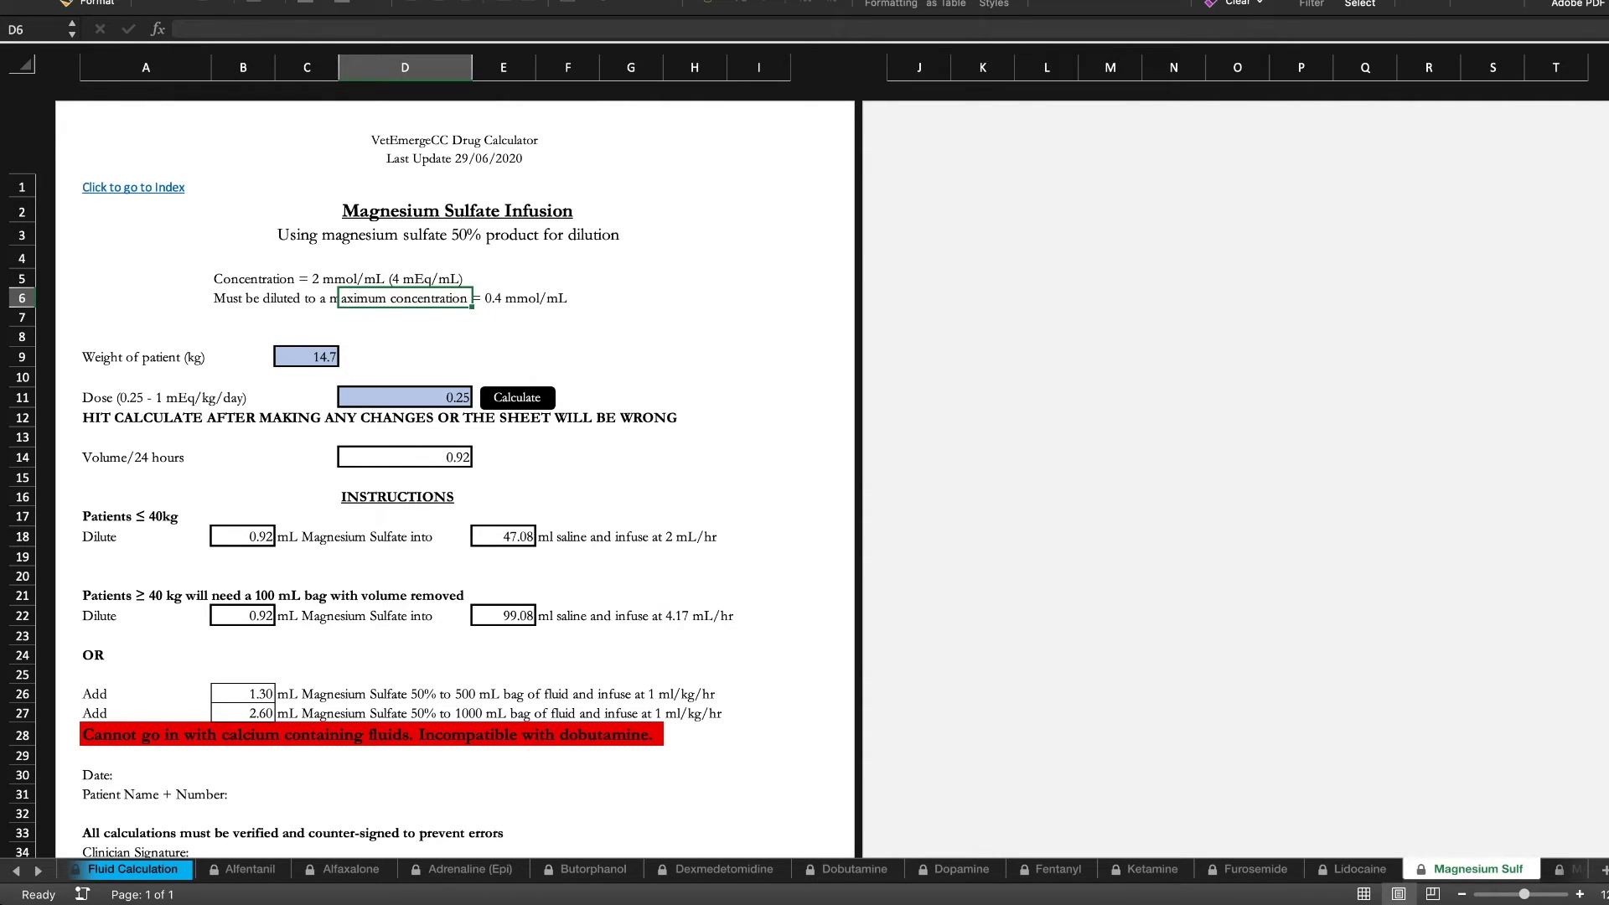
Step: Browse the Dopamine, Dobutamine, Fentanyl and Ketamine sheets
{"action": "left_click", "coordinate": [961, 870]}
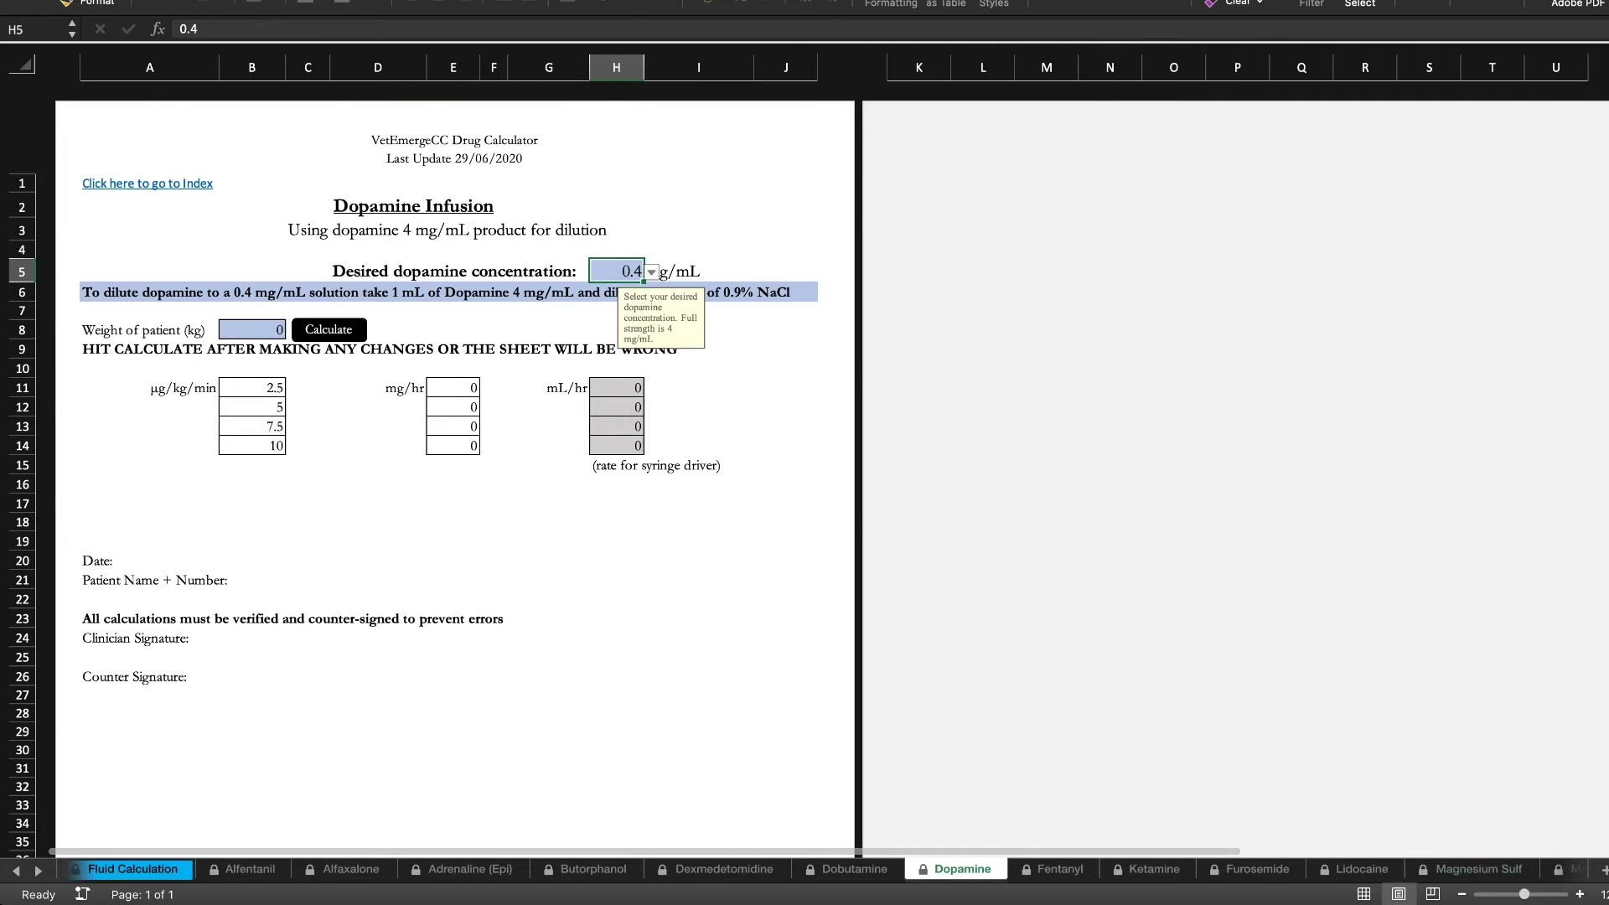
{"action": "key", "text": "ctrl+Page_Up"}
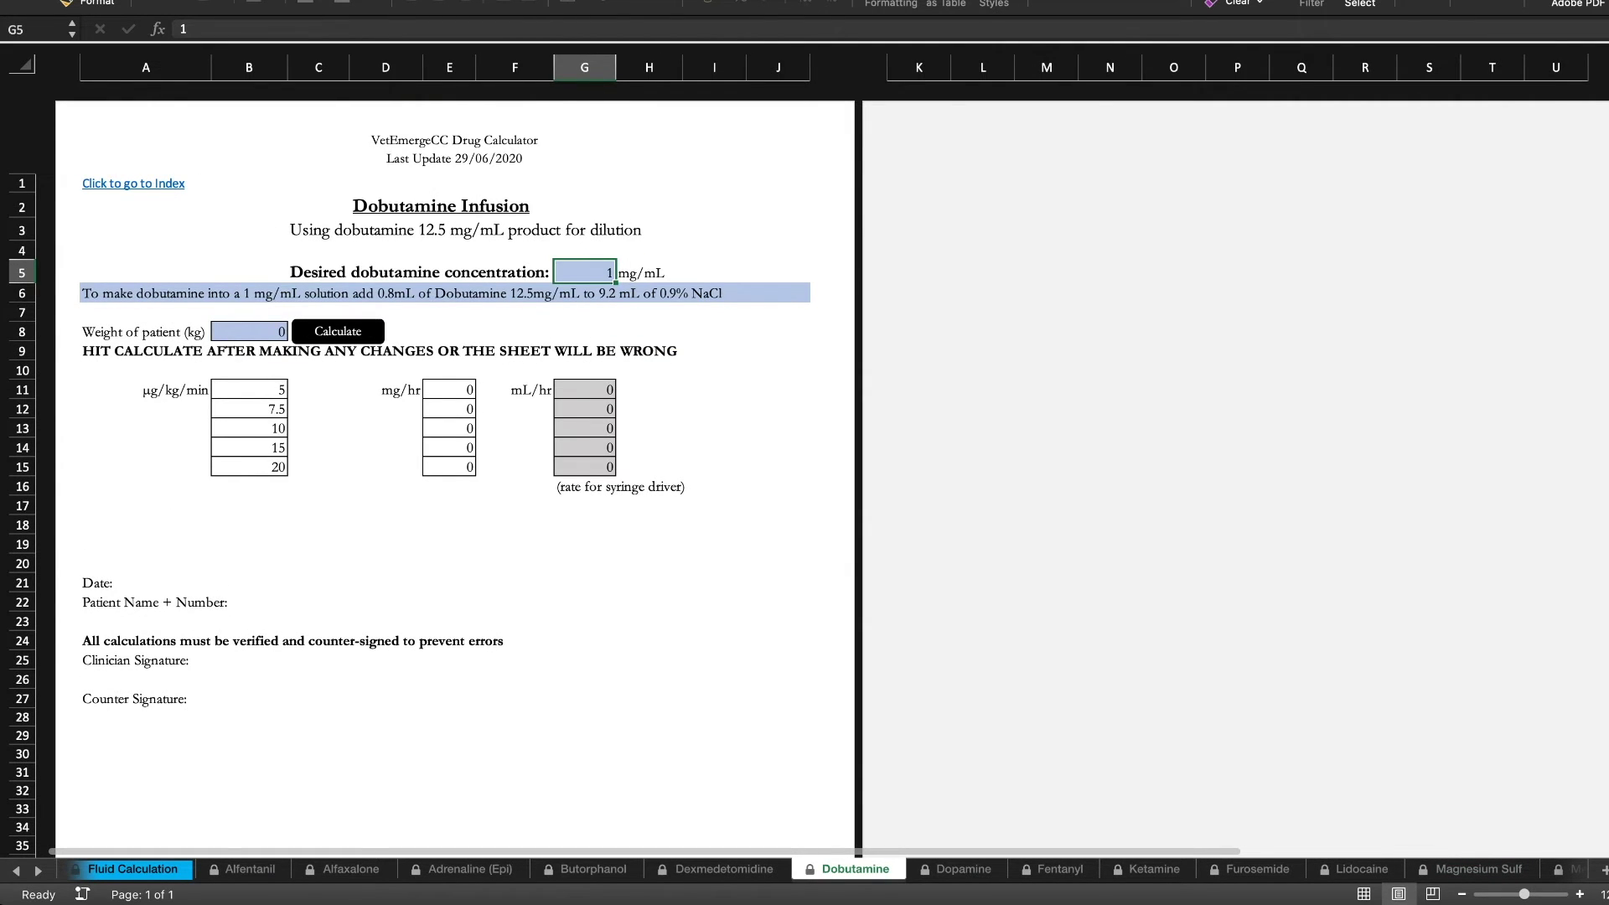
{"action": "key", "text": "ctrl+Page_Down"}
{"action": "key", "text": "ctrl+Page_Down"}
{"action": "key", "text": "ctrl+Page_Down"}
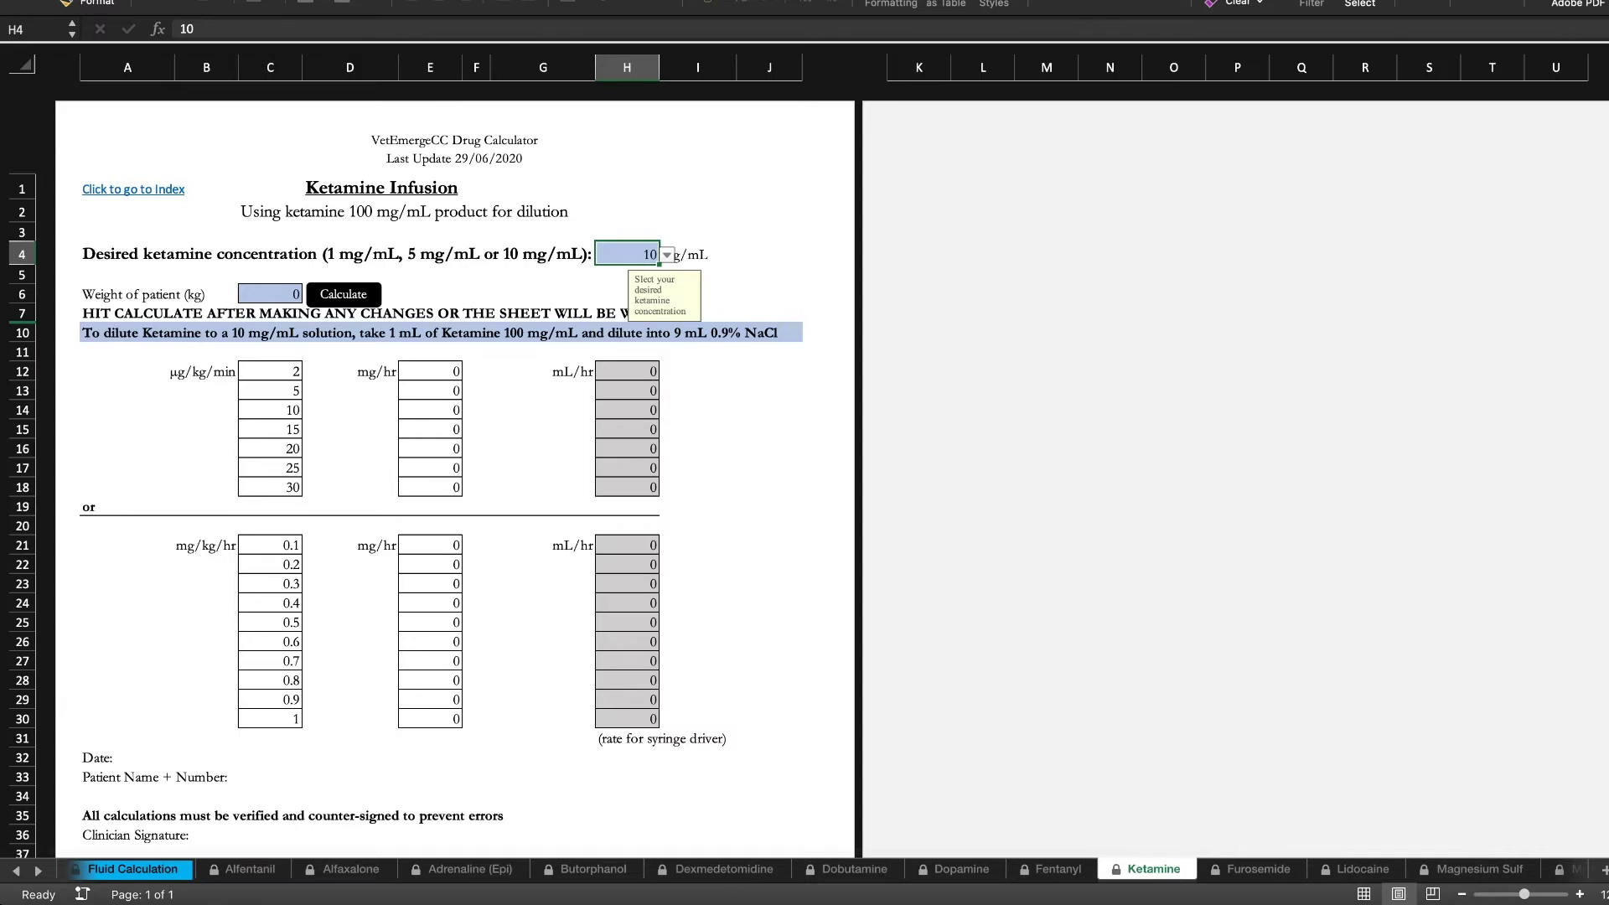
Step: Open the Omeprazole sheet and look over its dilution instructions
{"action": "left_click", "coordinate": [38, 871]}
{"action": "left_click", "coordinate": [38, 871]}
{"action": "left_click", "coordinate": [38, 871]}
{"action": "left_click", "coordinate": [38, 871]}
{"action": "left_click", "coordinate": [38, 870]}
{"action": "left_click", "coordinate": [38, 870]}
{"action": "left_click", "coordinate": [38, 870]}
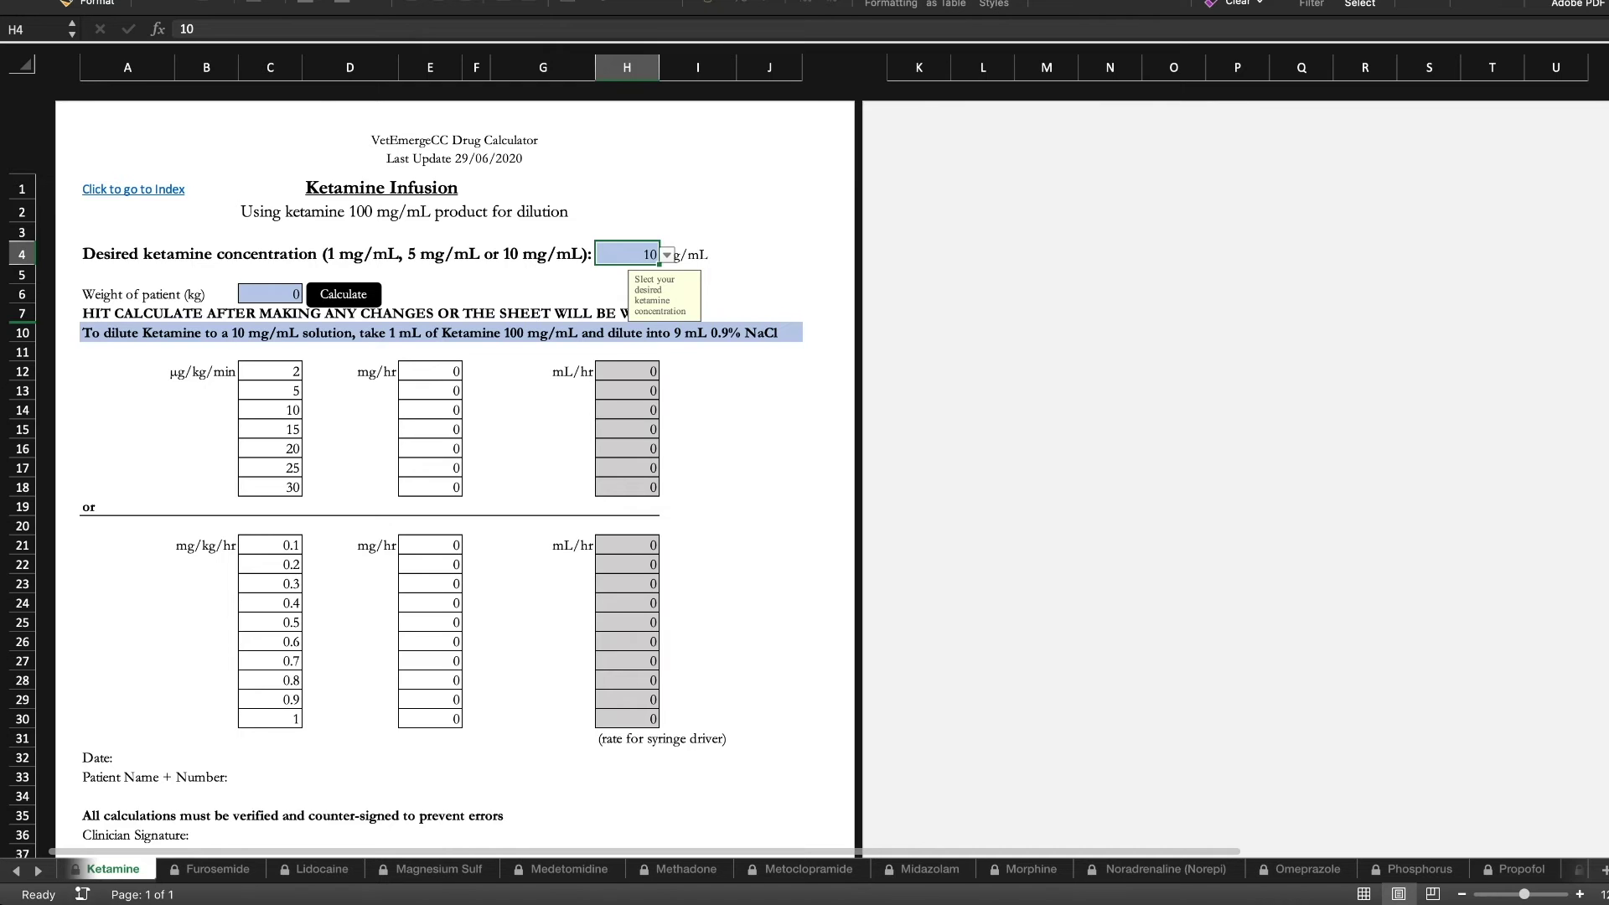
{"action": "left_click", "coordinate": [1306, 870]}
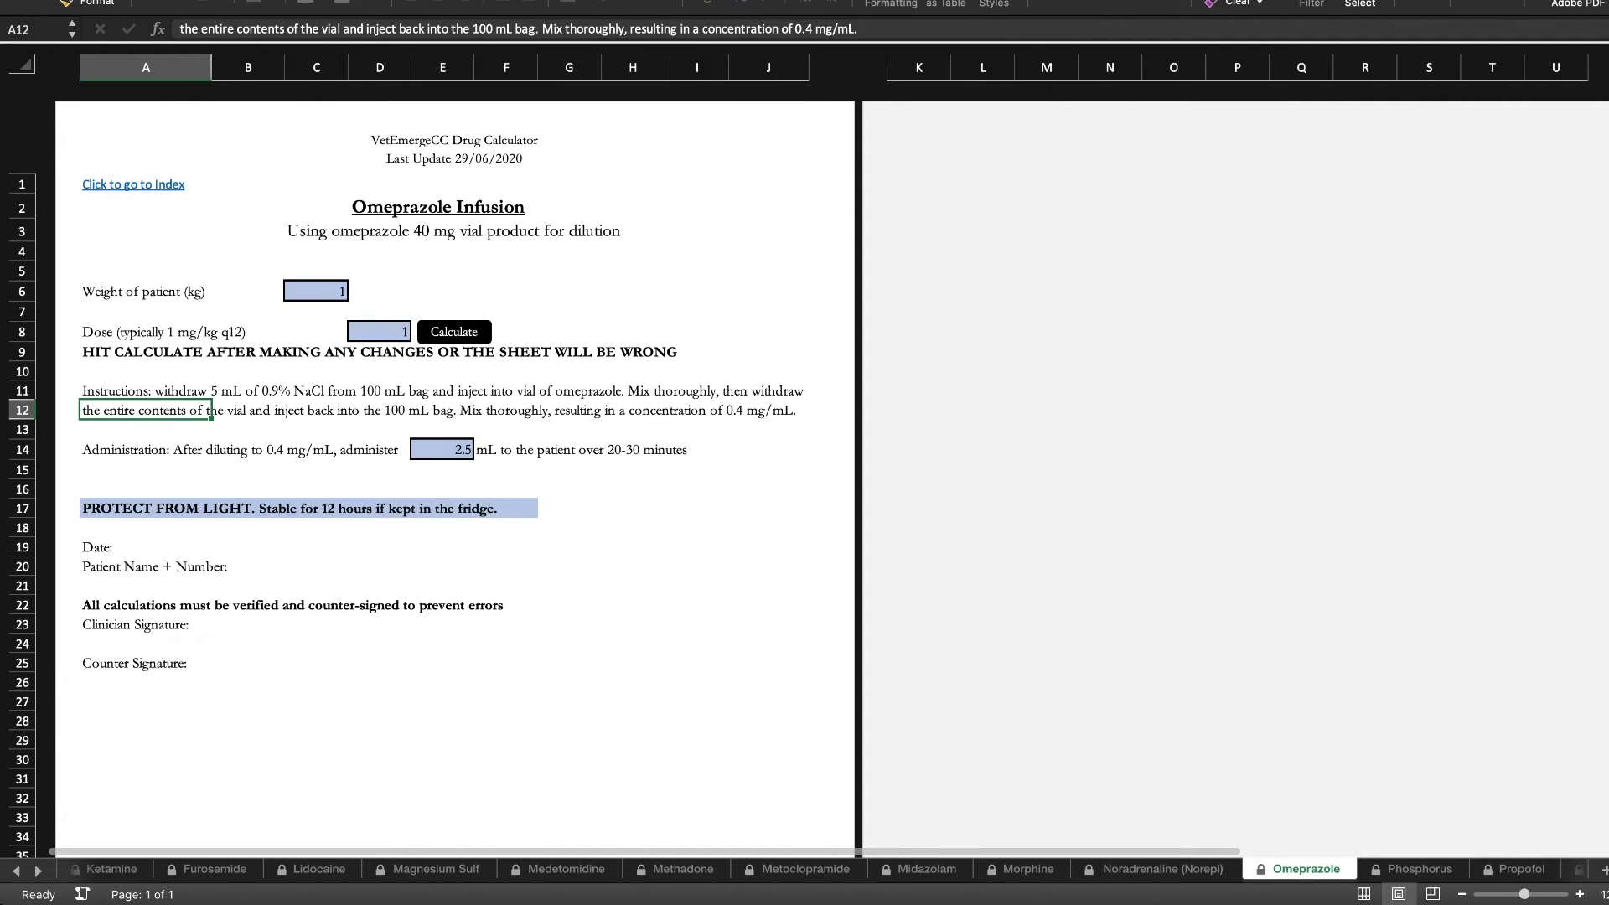
{"action": "left_click", "coordinate": [316, 411]}
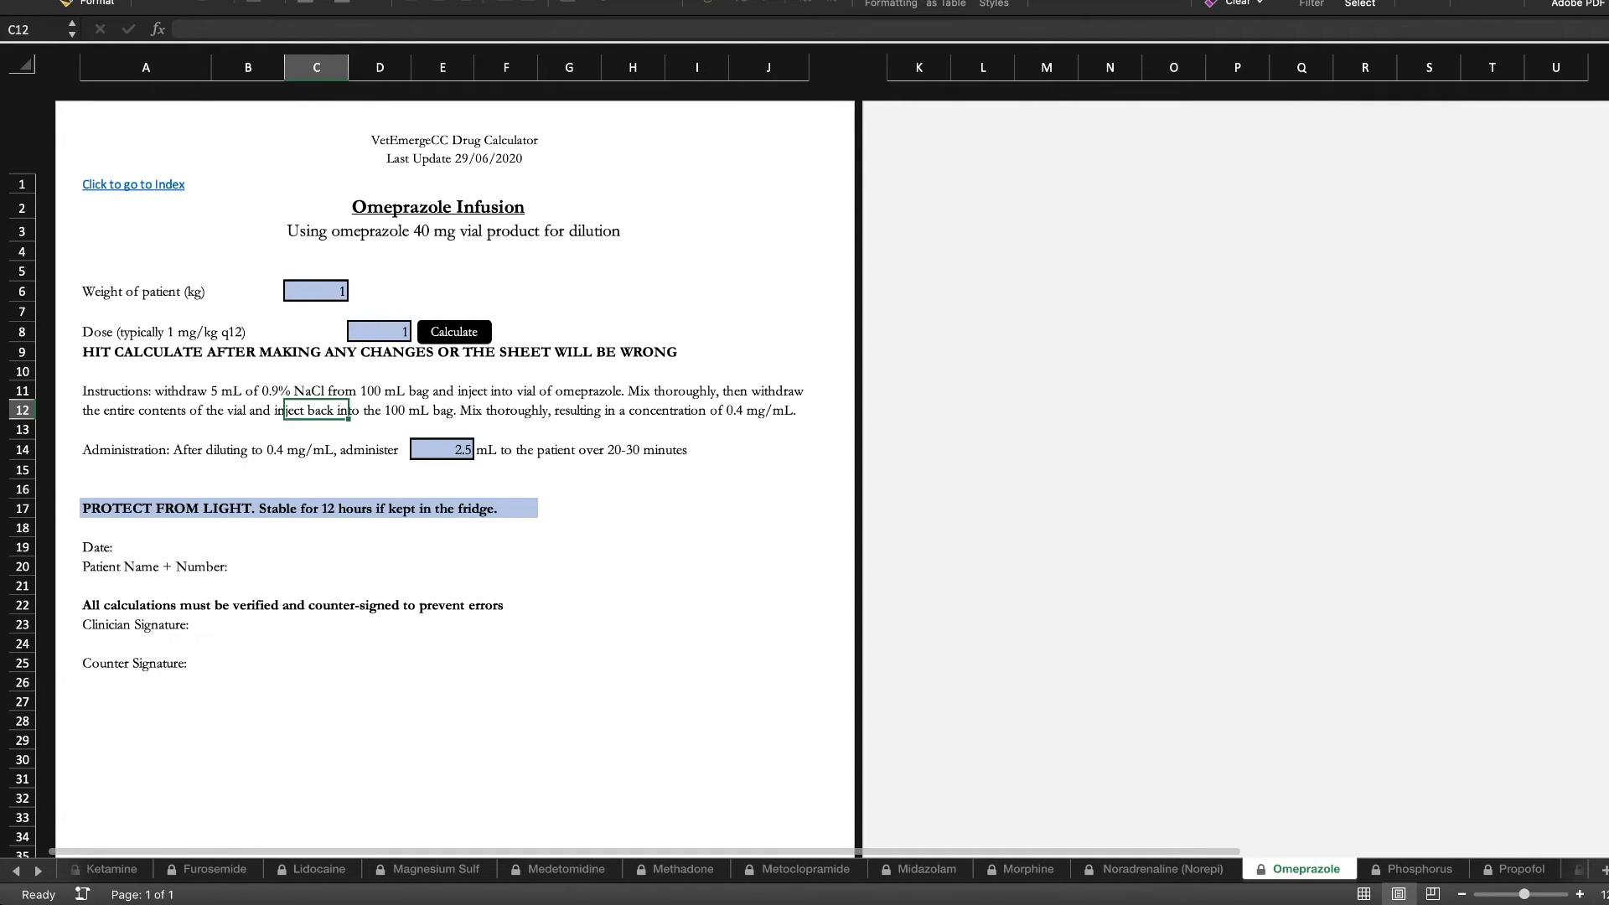
Step: Open the Vasopressin sheet at the end of the workbook
{"action": "left_click", "coordinate": [38, 871]}
{"action": "left_click", "coordinate": [38, 870]}
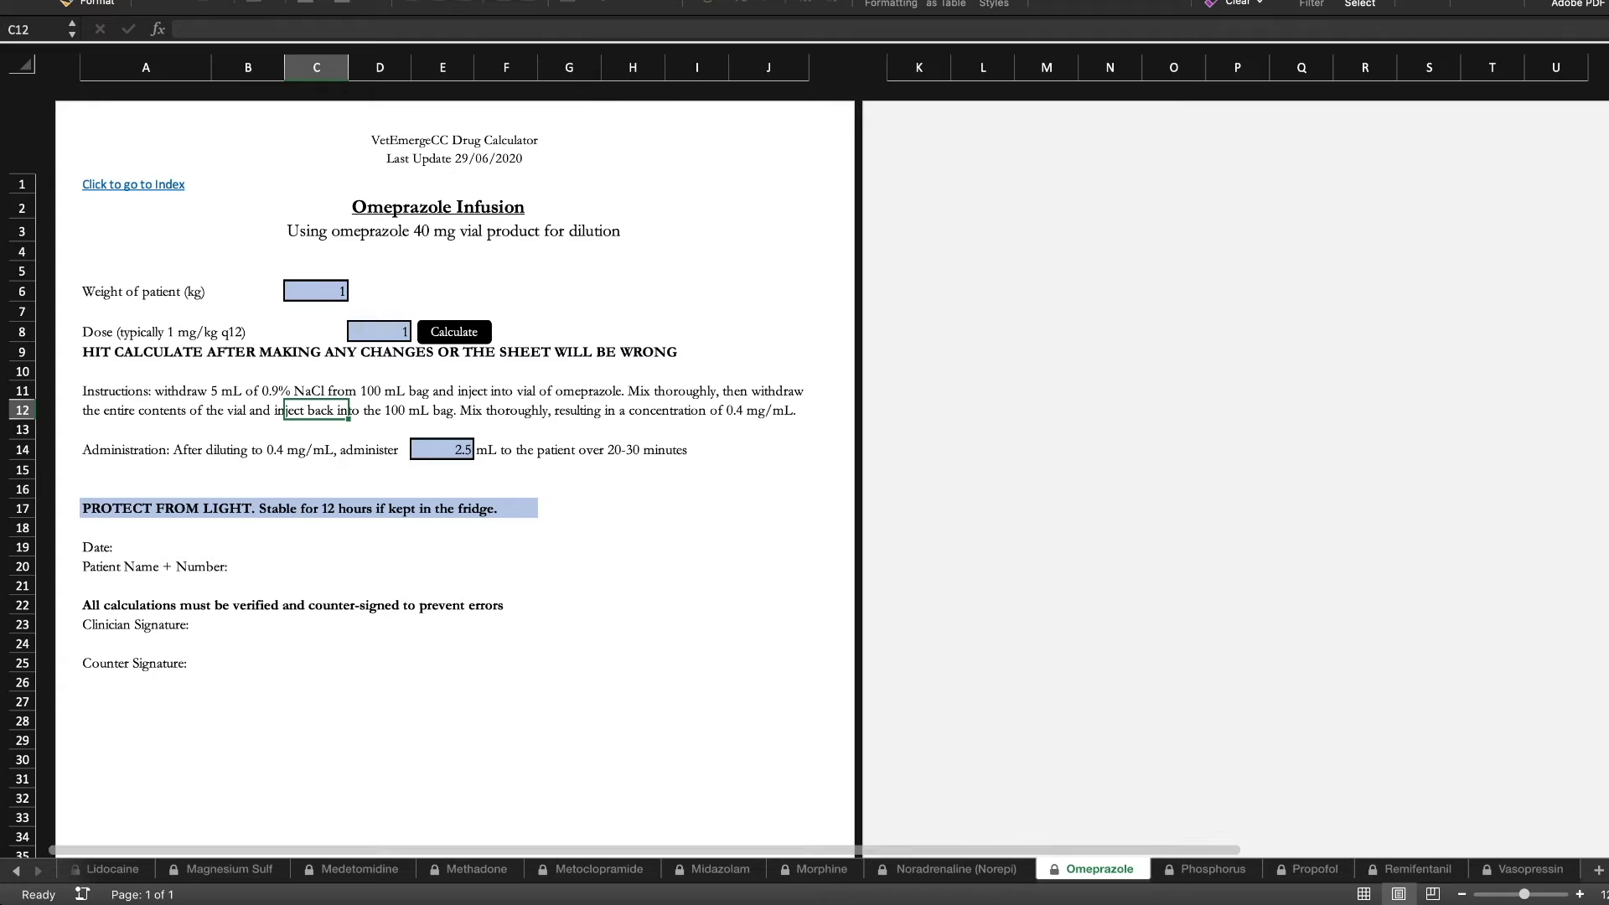
{"action": "left_click", "coordinate": [1530, 870]}
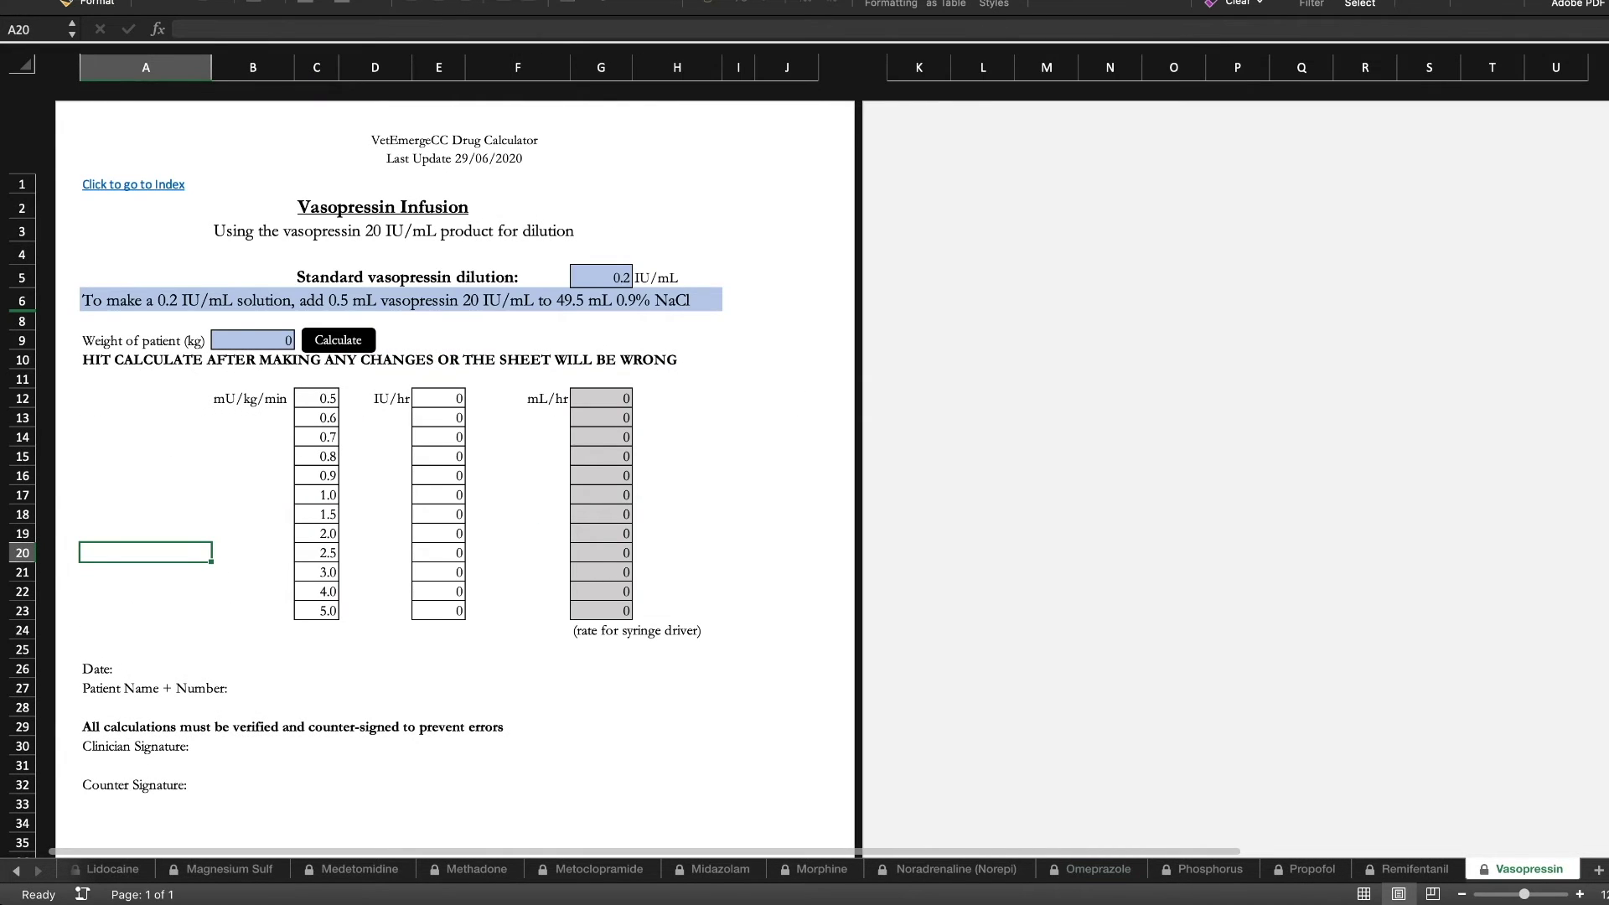
{"action": "left_click", "coordinate": [438, 340]}
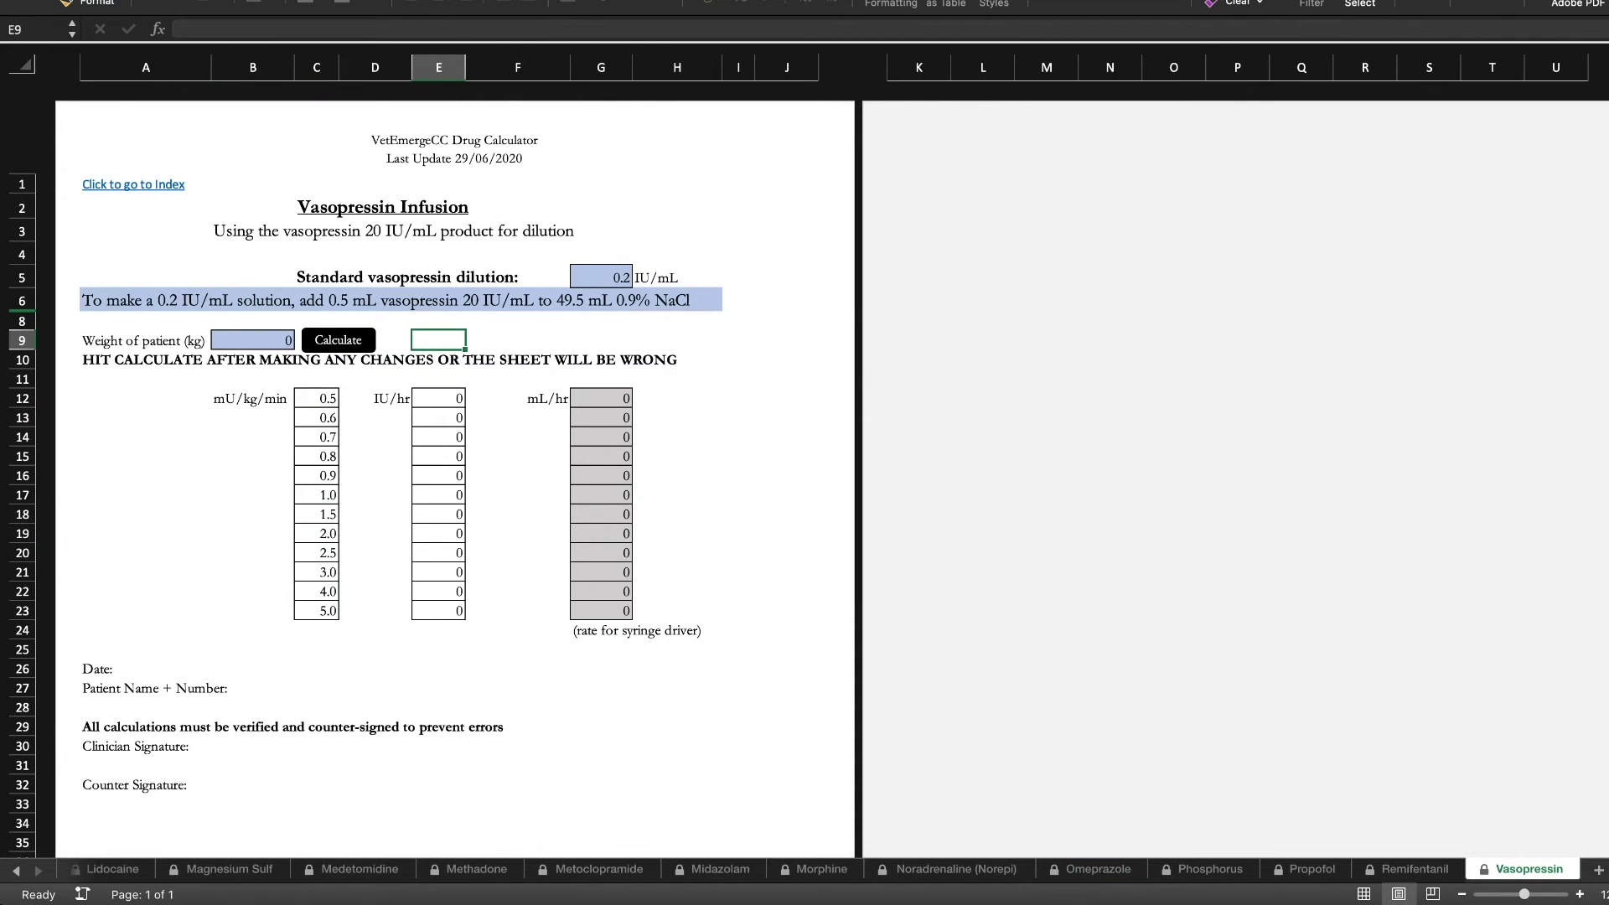
Step: Examine the date and patient name and number fields below the vasopressin rate table
{"action": "left_click", "coordinate": [374, 688]}
{"action": "key", "text": "Left"}
{"action": "key", "text": "Left"}
{"action": "key", "text": "Left"}
{"action": "key", "text": "Up"}
{"action": "key", "text": "Down"}
{"action": "key", "text": "Right"}
{"action": "key", "text": "Right"}
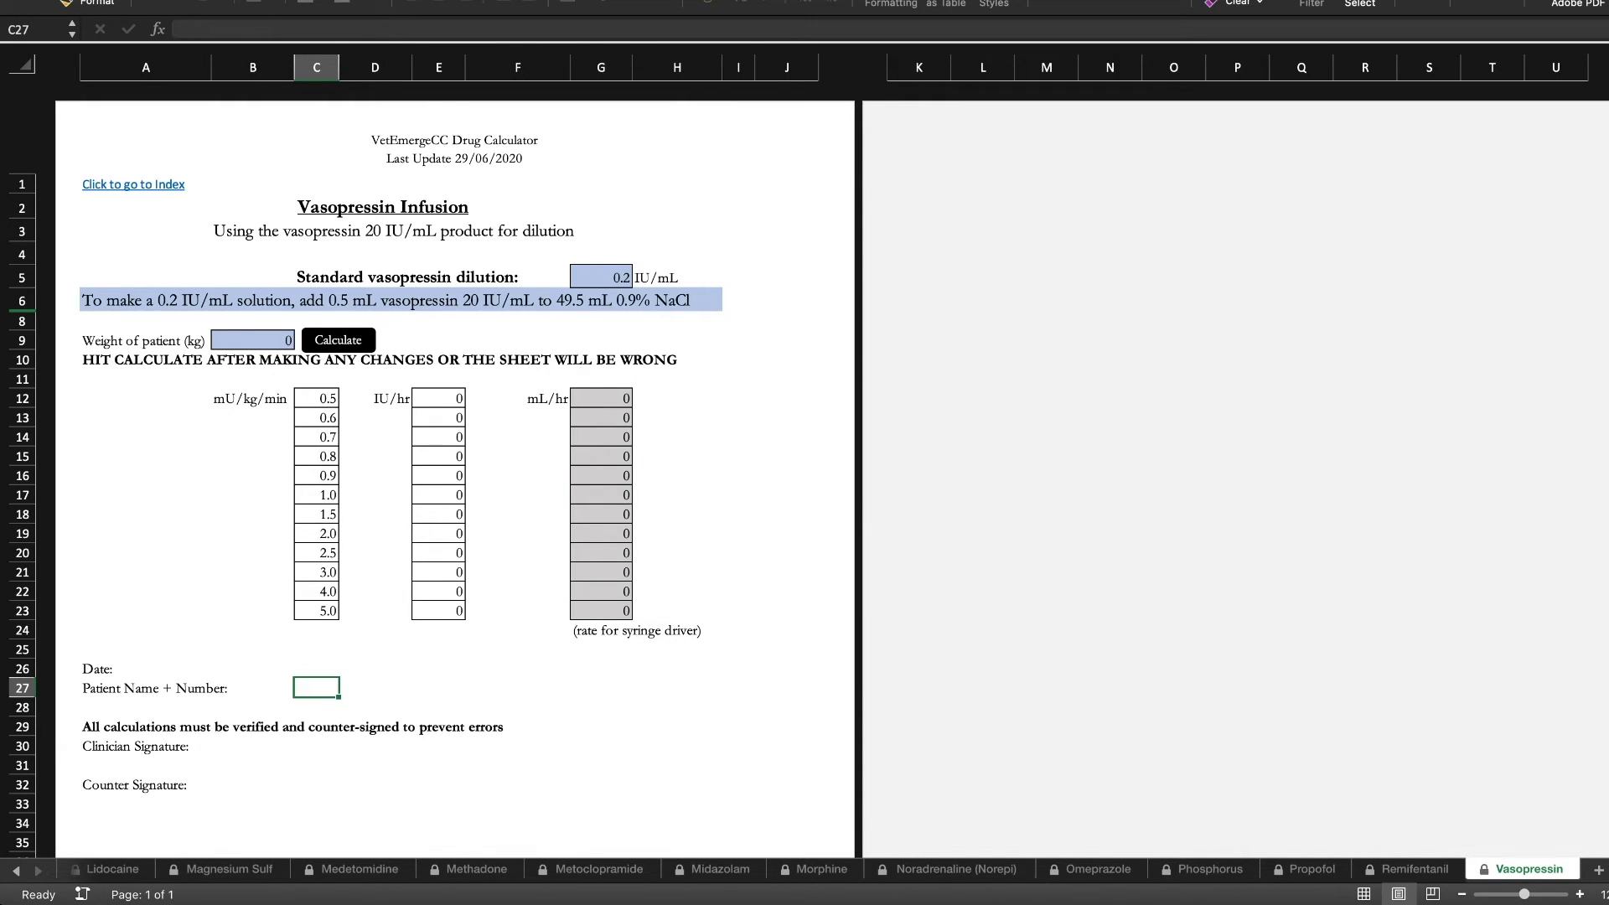
Step: Return to the Welcome sheet at the start of the workbook
{"action": "left_click", "coordinate": [16, 870]}
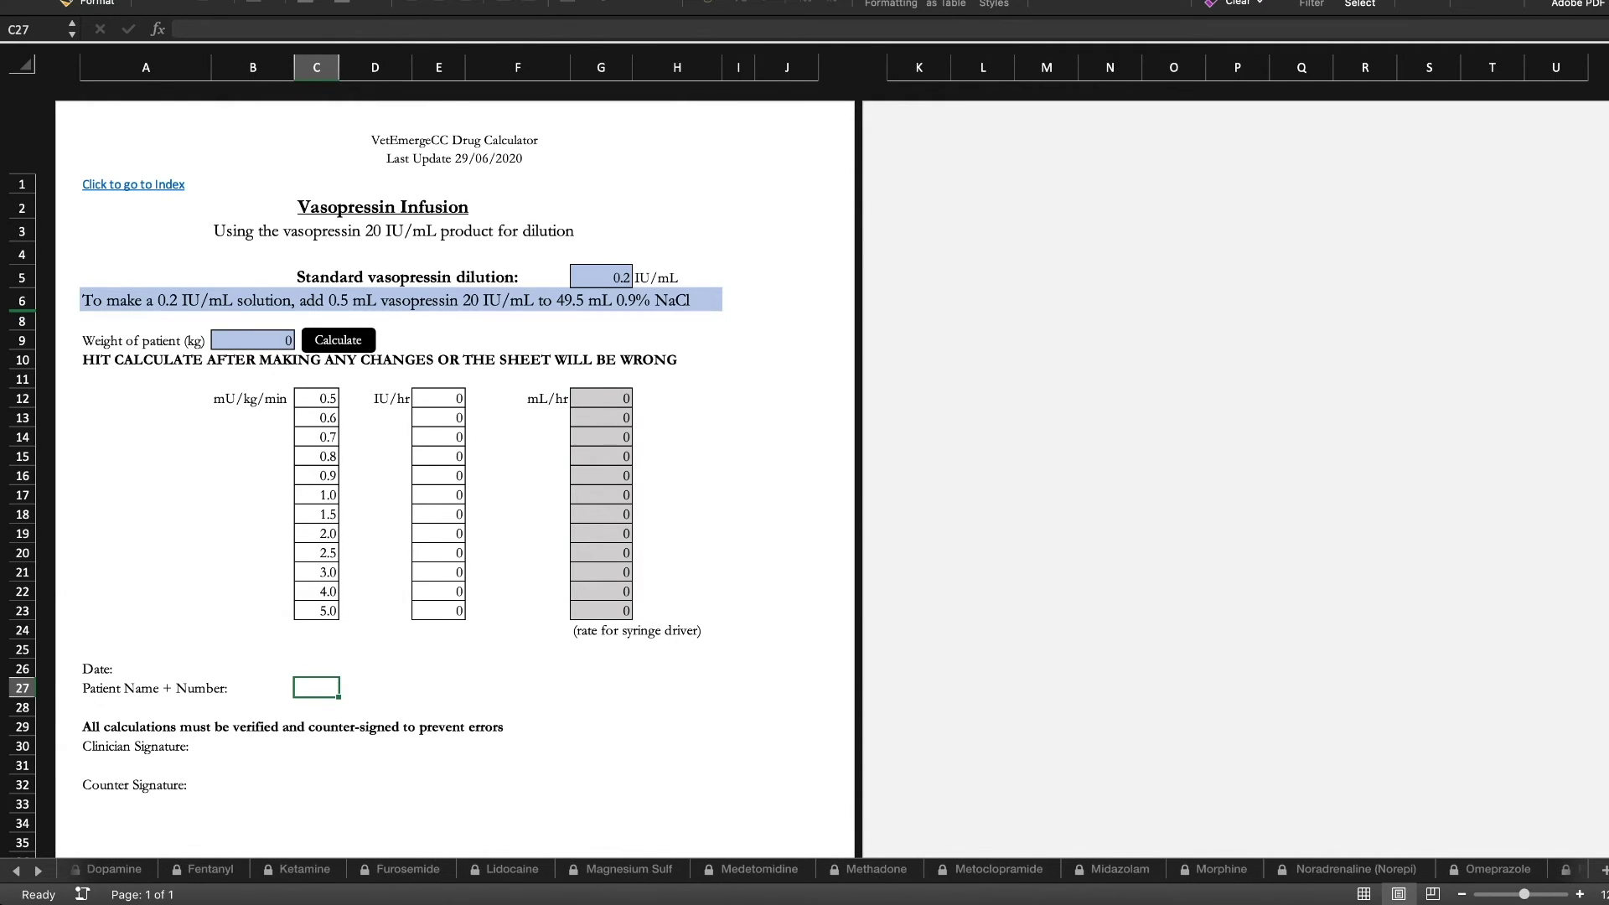
{"action": "scroll", "coordinate": [805, 869], "scroll_direction": "left", "scroll_amount": 5}
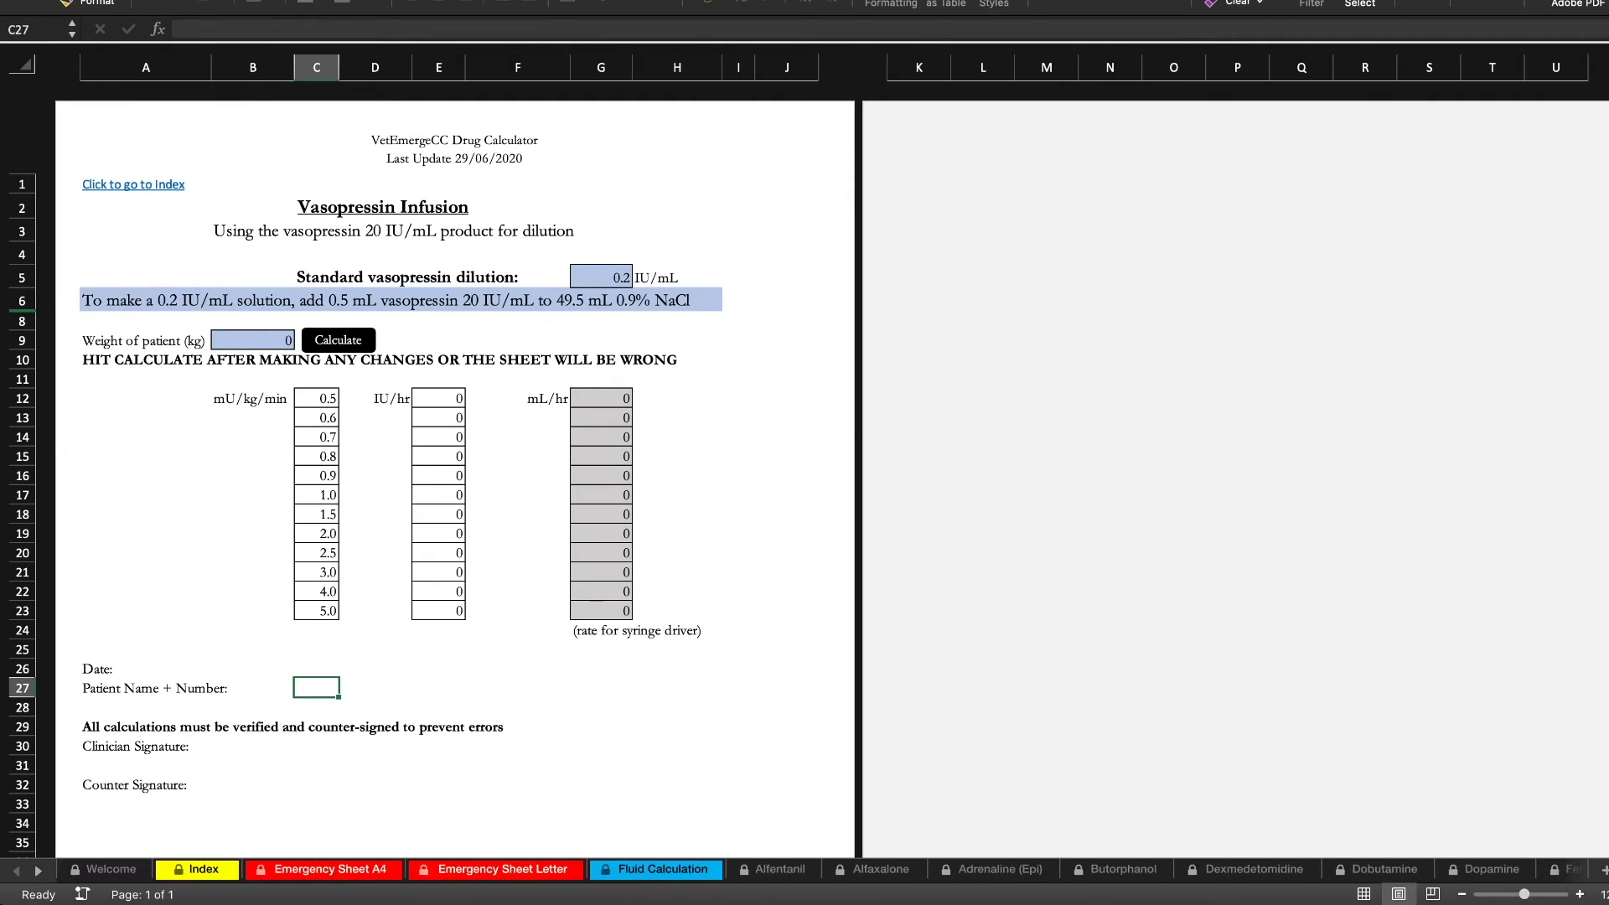
{"action": "left_click", "coordinate": [110, 870]}
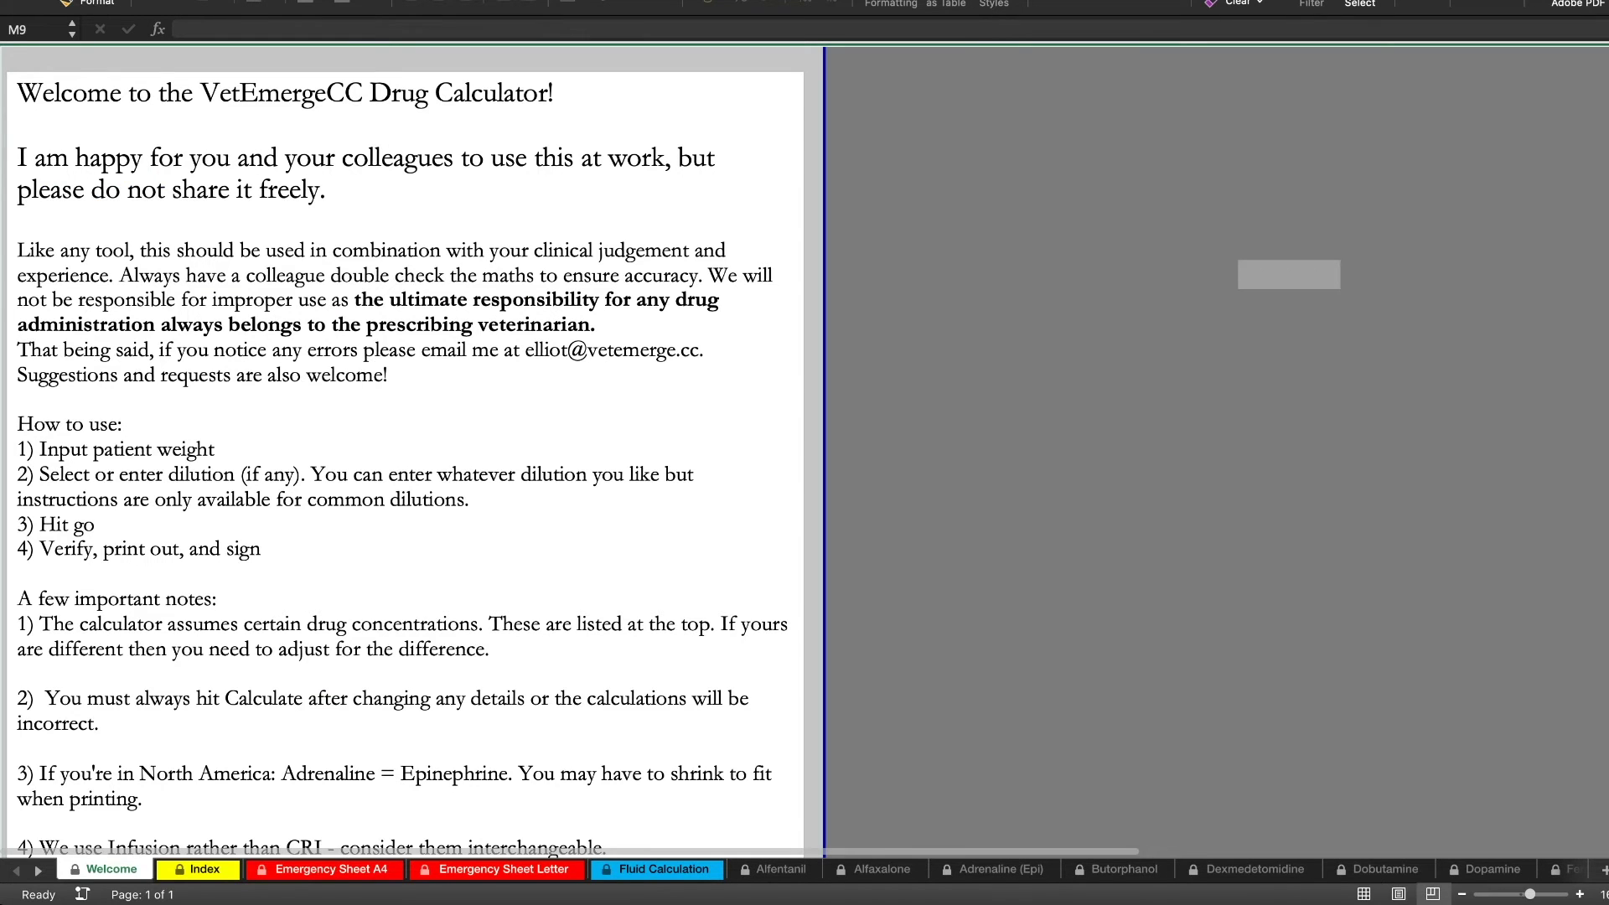
Step: Open the Index sheet and look down its list of sheet links through Vasopressin
{"action": "left_click", "coordinate": [198, 870]}
{"action": "left_click", "coordinate": [463, 440]}
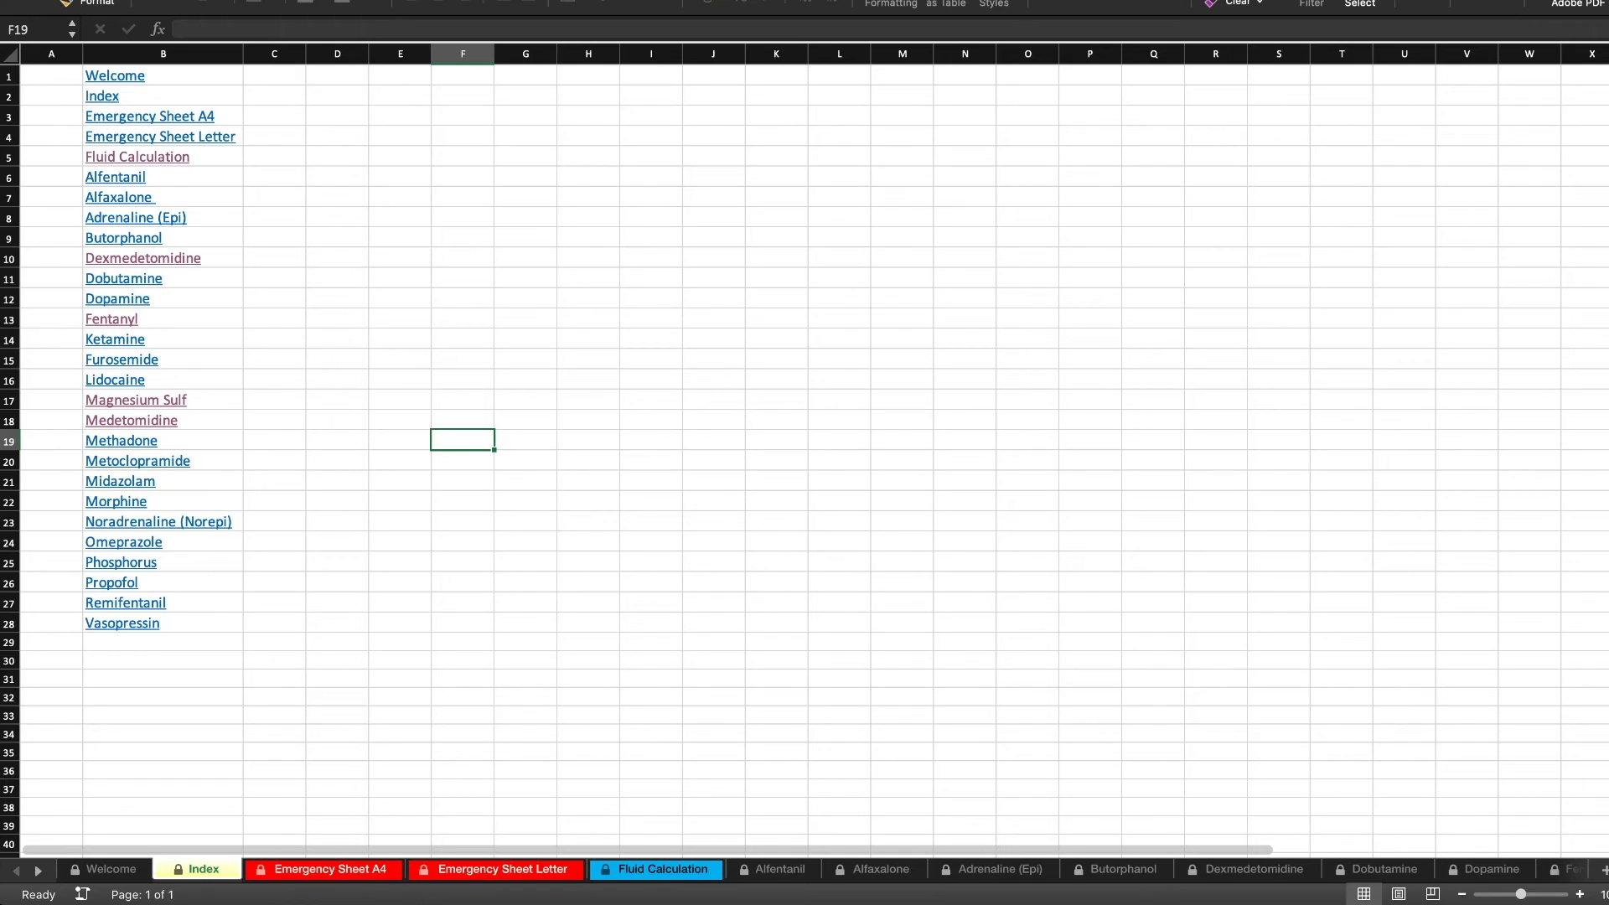
{"action": "left_click", "coordinate": [274, 278]}
{"action": "key", "text": "Down"}
{"action": "key", "text": "Down"}
{"action": "key", "text": "Down"}
{"action": "key", "text": "Down"}
{"action": "key", "text": "Down"}
{"action": "key", "text": "Down"}
{"action": "key", "text": "Down"}
{"action": "key", "text": "Down"}
{"action": "key", "text": "Down"}
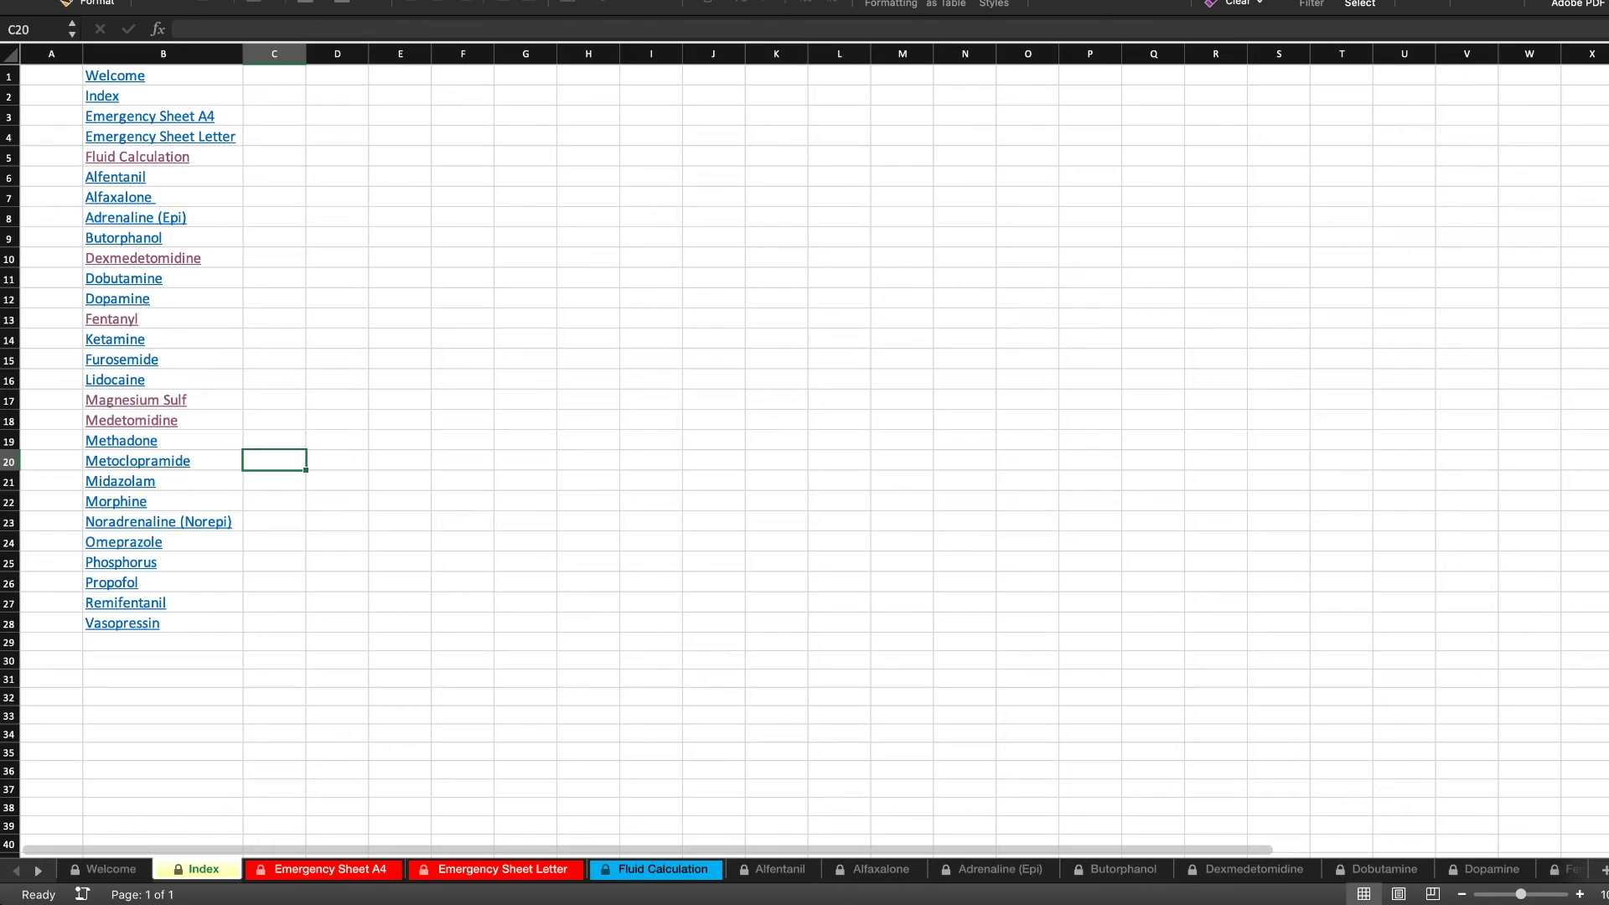
{"action": "left_click", "coordinate": [162, 642]}
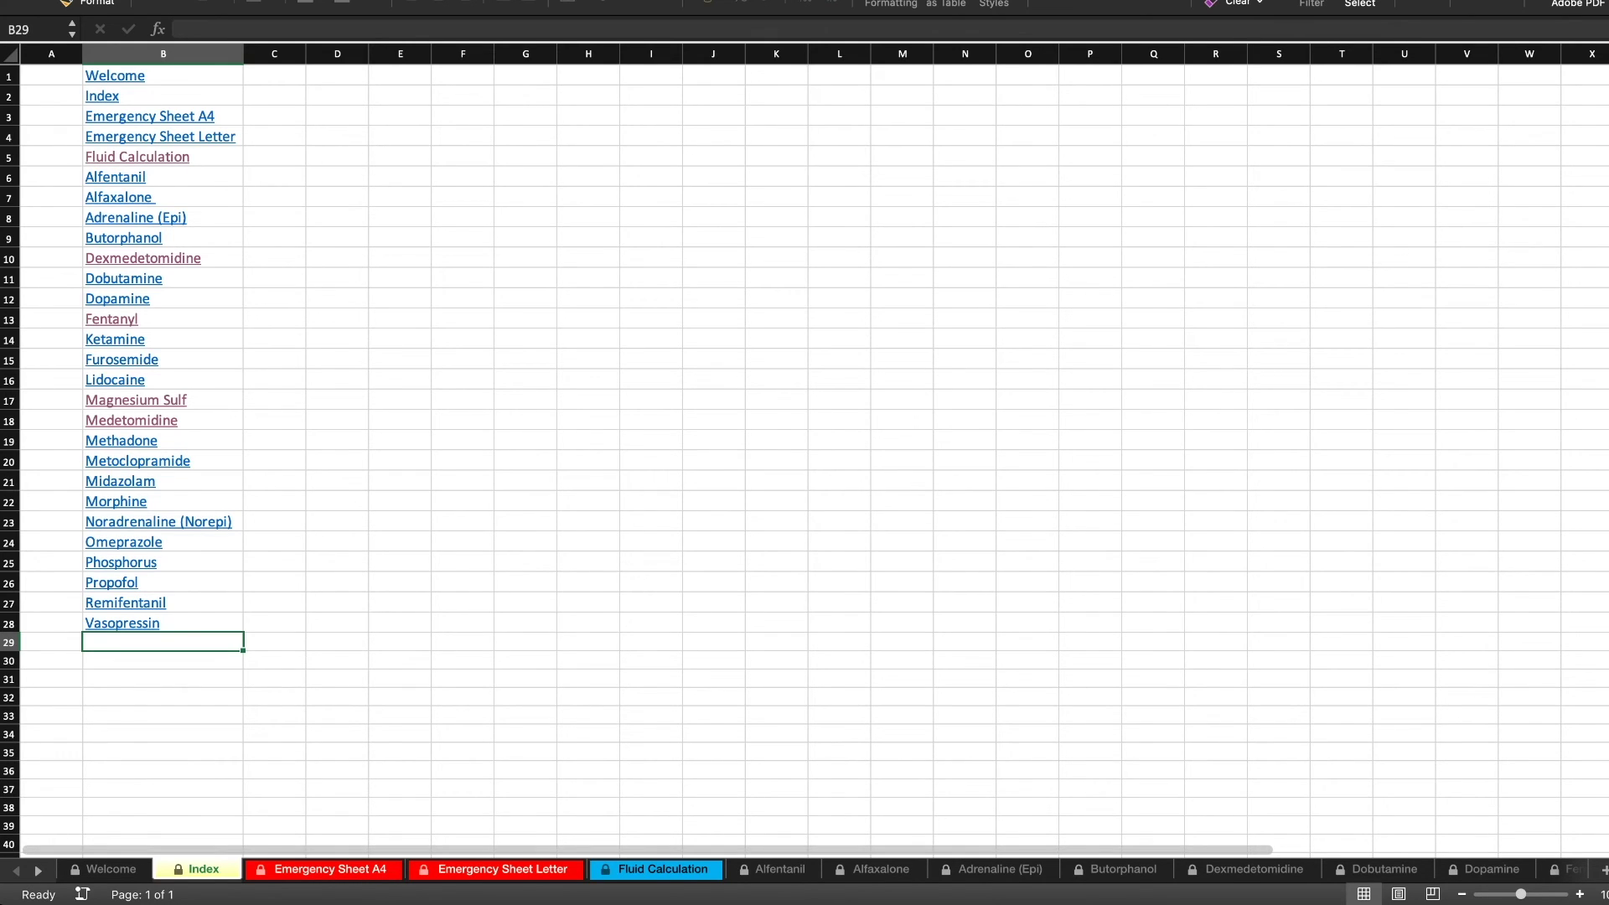
Step: On the Emergency Sheet A4, set the patient weight to 12 kg and calculate the emergency drug doses
{"action": "left_click", "coordinate": [331, 870]}
{"action": "scroll", "coordinate": [455, 475], "scroll_direction": "down", "scroll_amount": 1}
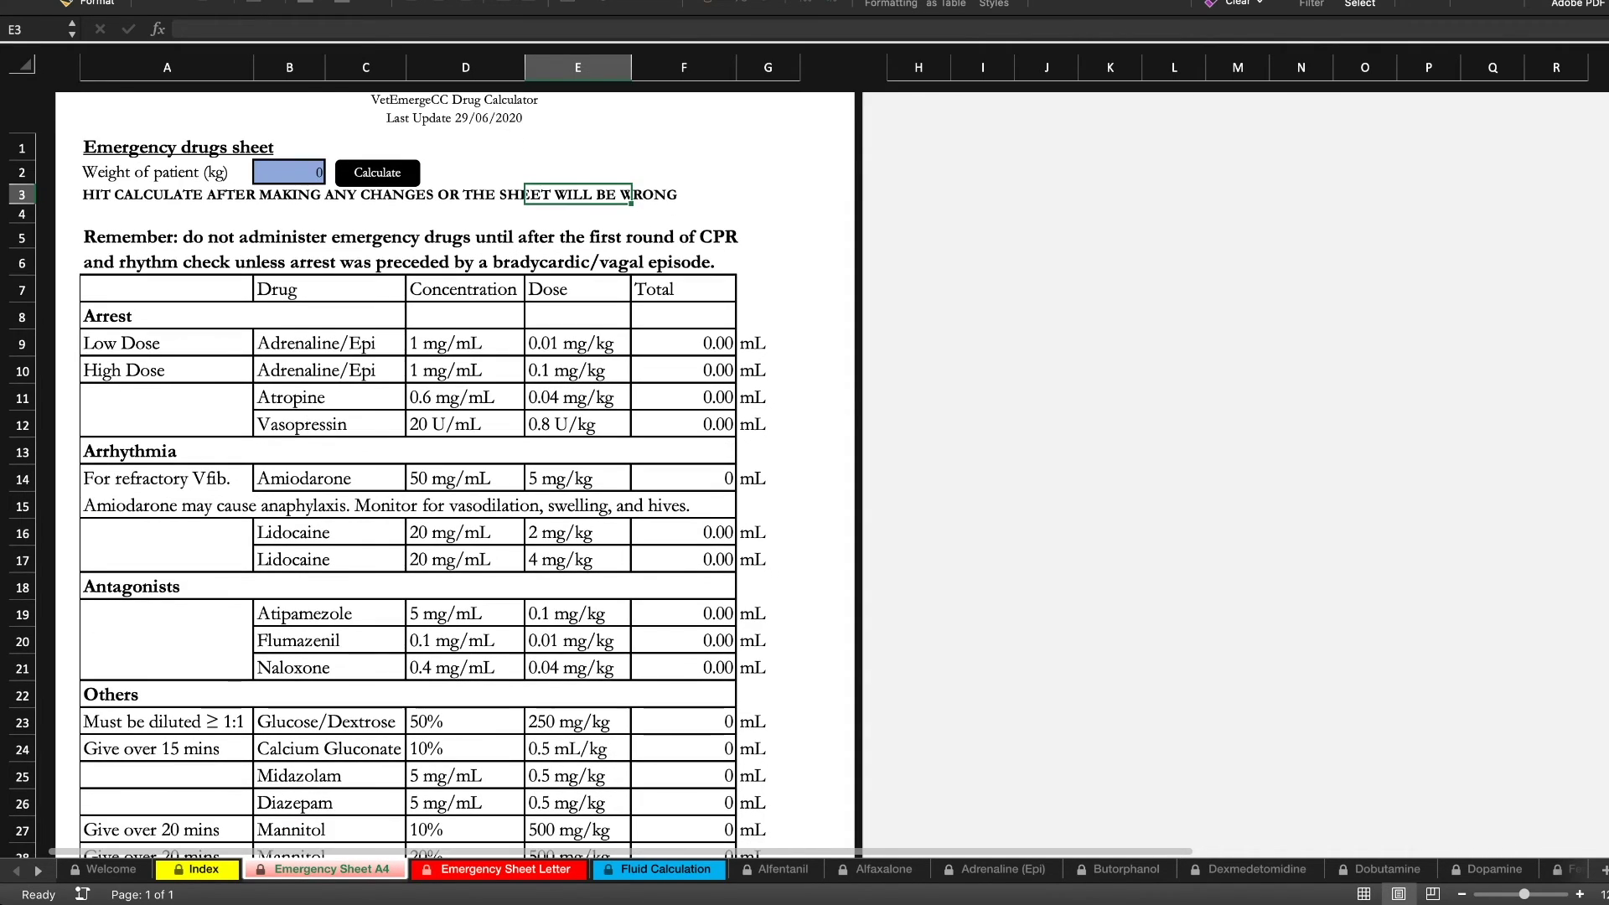
{"action": "left_click", "coordinate": [289, 172]}
{"action": "type", "text": "12"}
{"action": "left_click", "coordinate": [377, 173]}
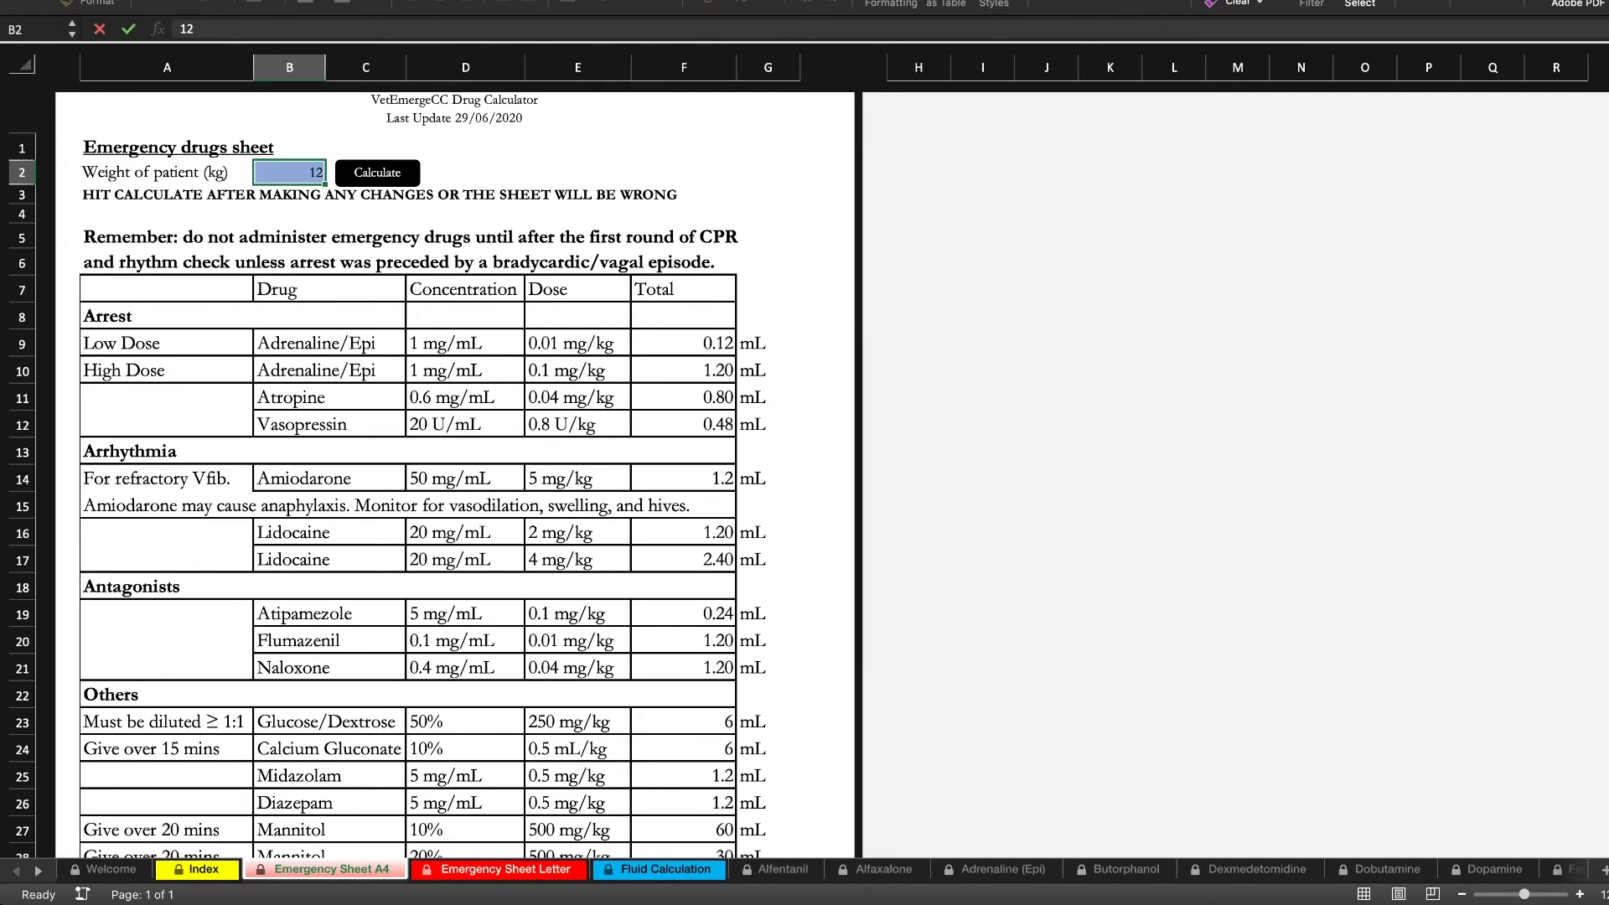
{"action": "left_click", "coordinate": [366, 236]}
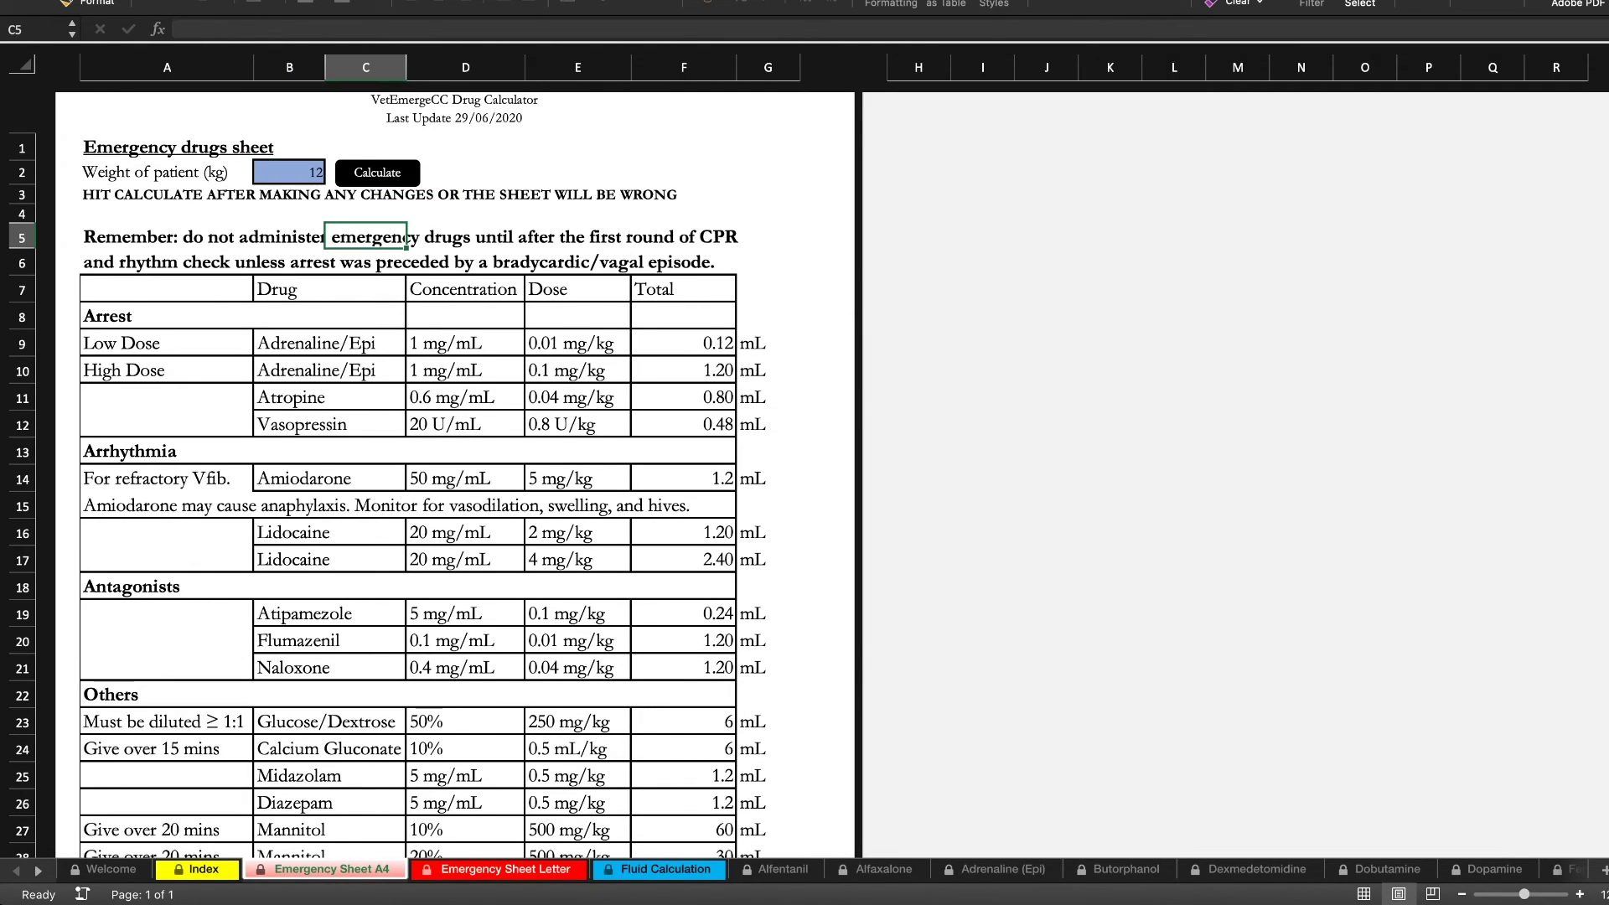
Step: Examine the arrest and arrhythmia drug rows, including vasopressin, amiodarone with its anaphylaxis note, and lidocaine
{"action": "scroll", "coordinate": [453, 473], "scroll_direction": "down", "scroll_amount": 1}
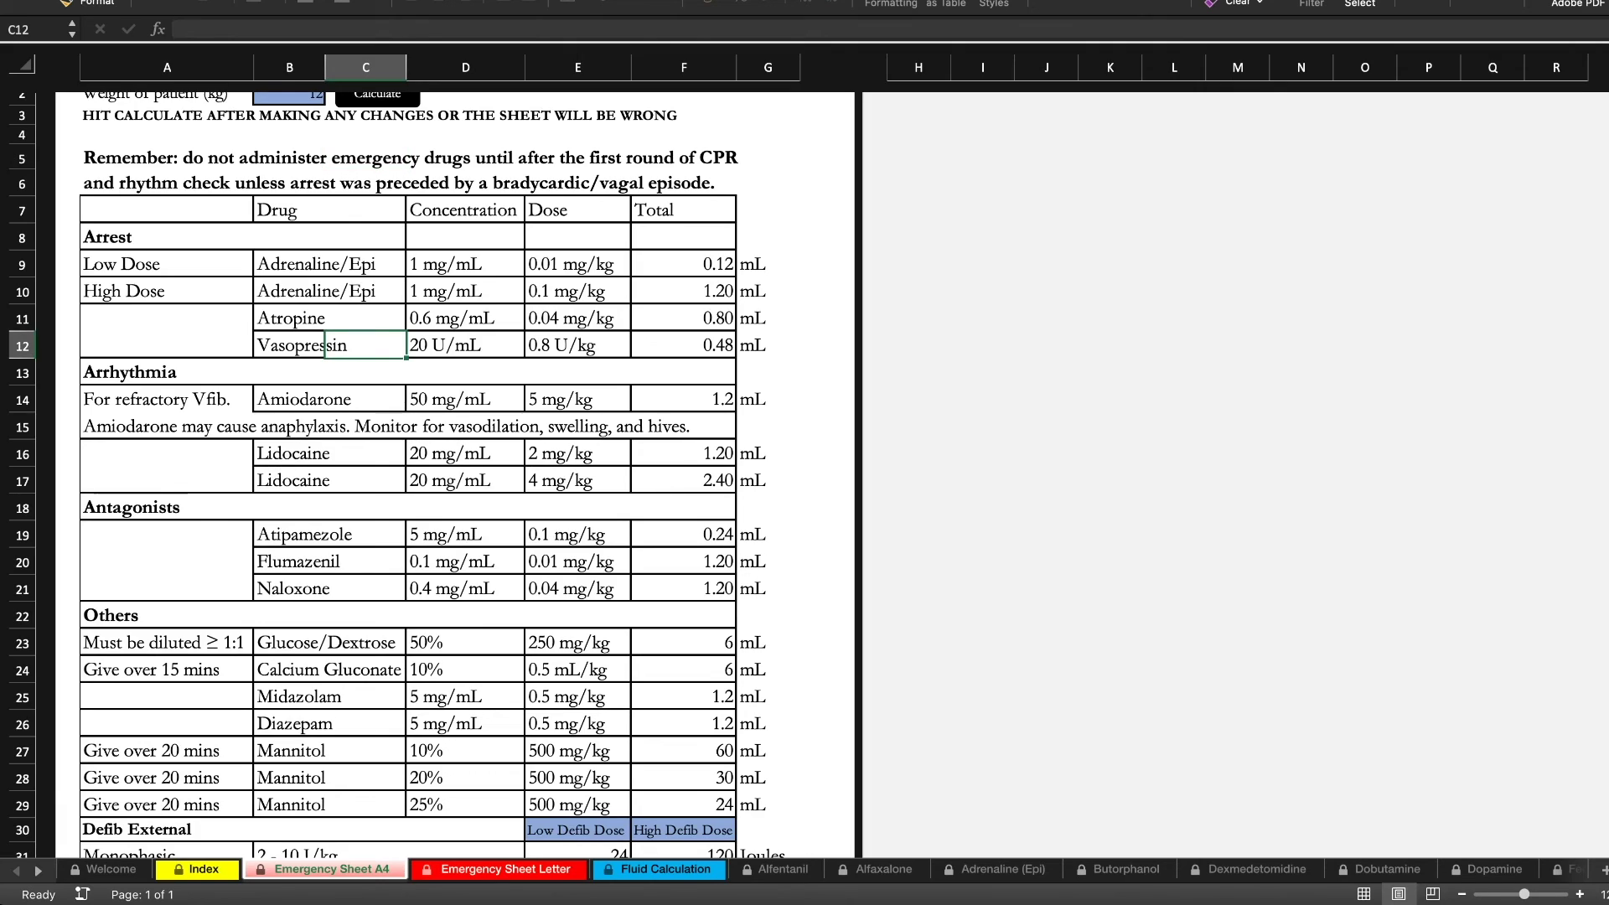
{"action": "left_click", "coordinate": [325, 399]}
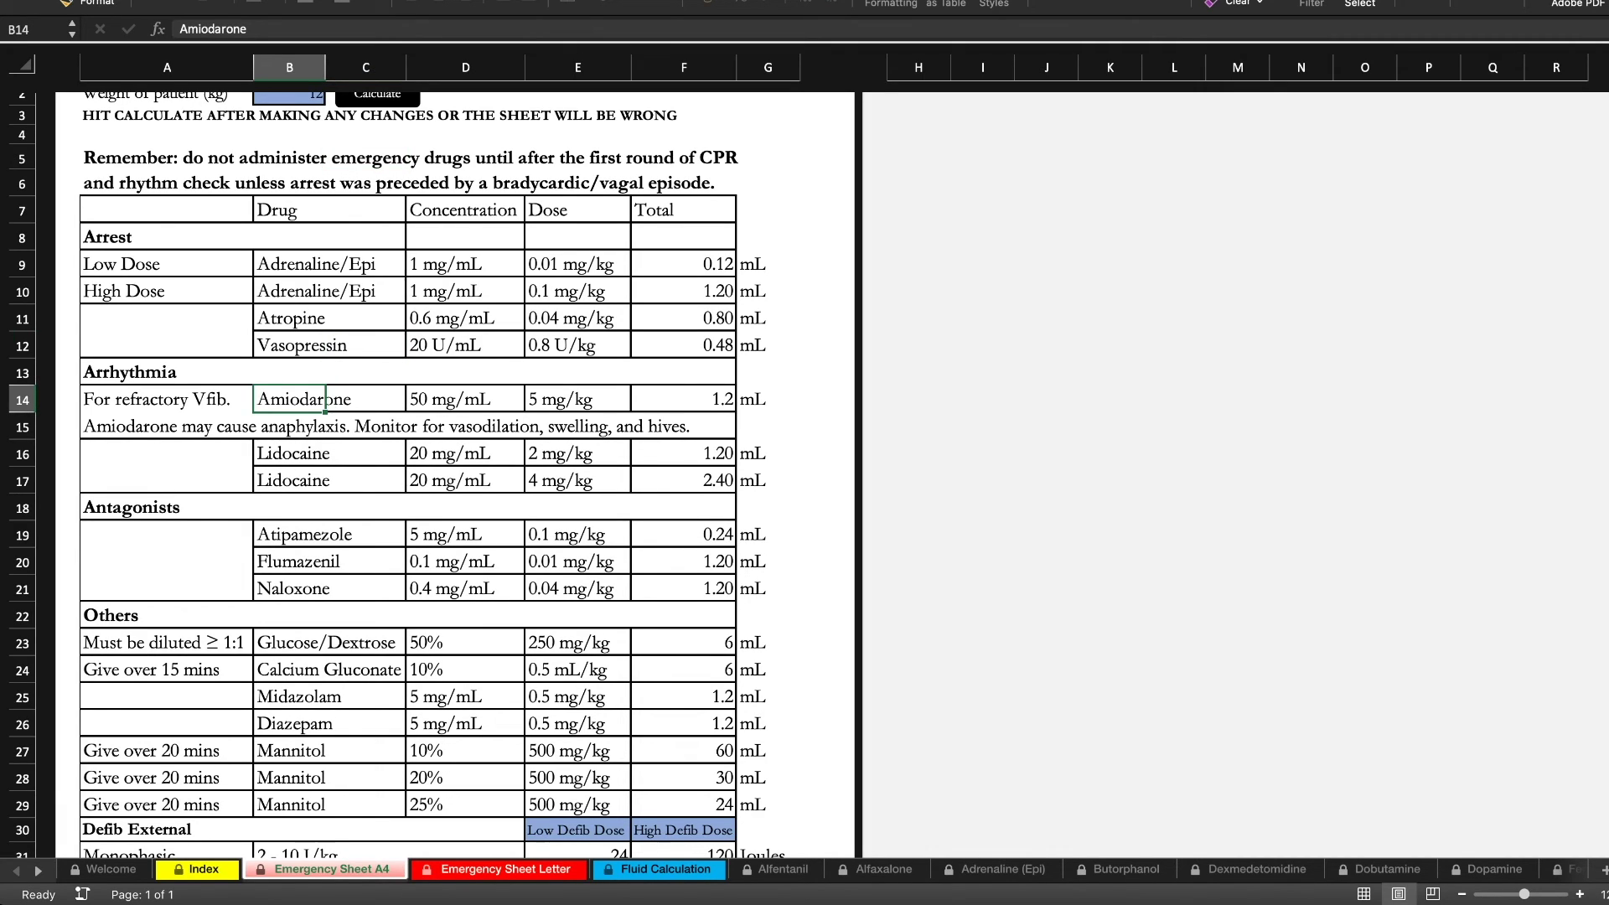
{"action": "left_click", "coordinate": [325, 426]}
{"action": "left_click", "coordinate": [328, 427]}
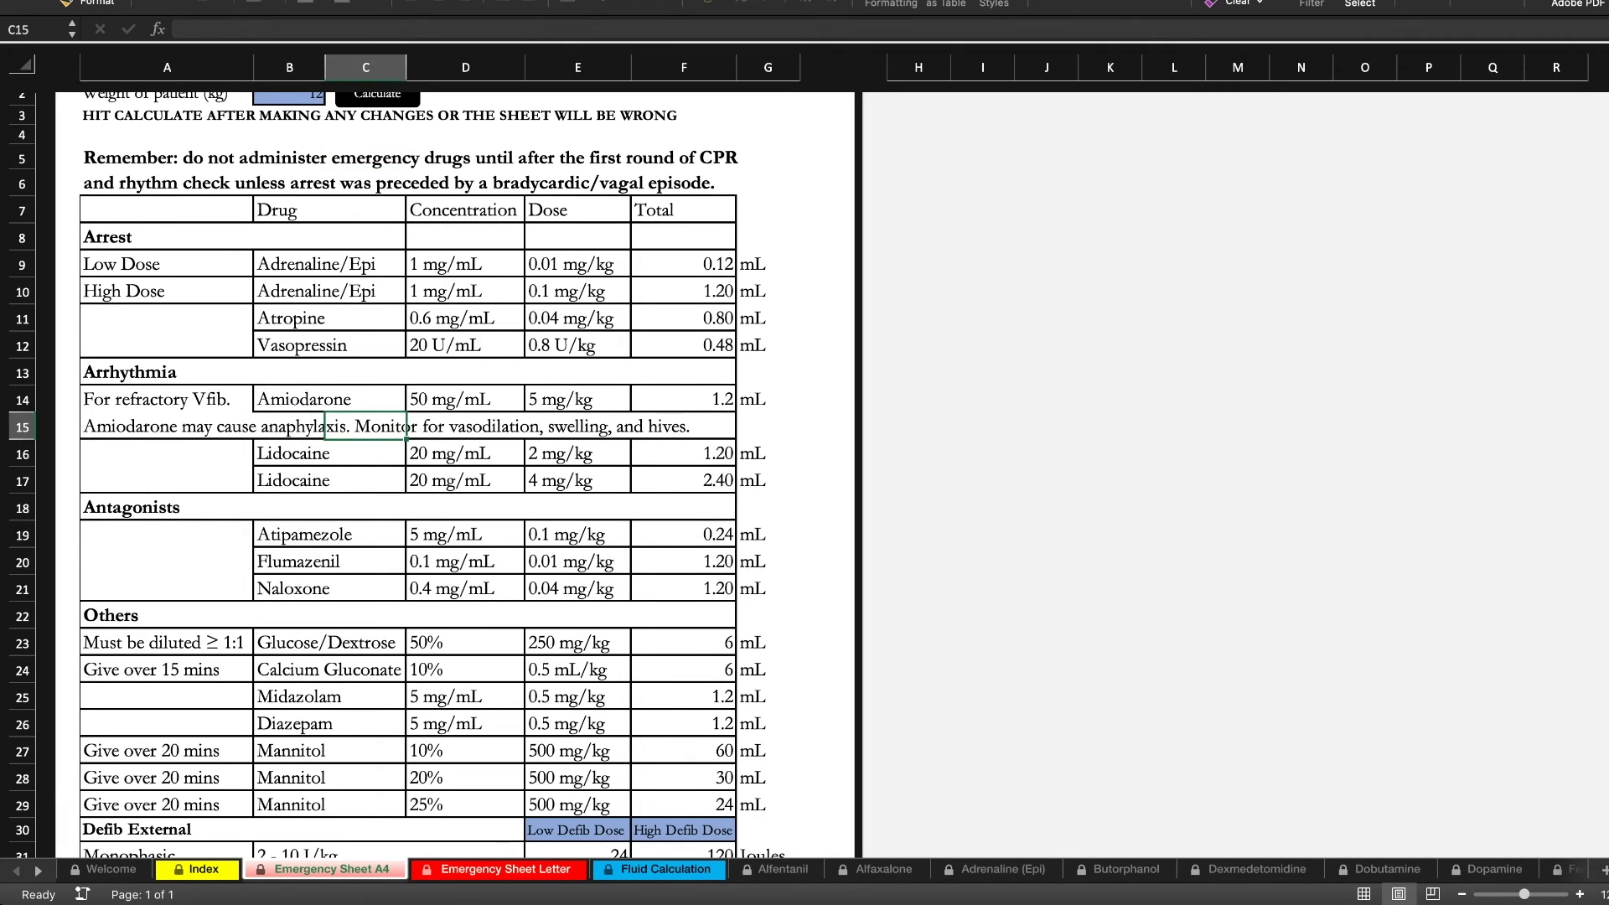
{"action": "left_click", "coordinate": [327, 453]}
{"action": "left_click", "coordinate": [325, 453]}
Step: Examine the mannitol, diazepam and neighbouring rows in the Others section of the emergency drugs table
{"action": "scroll", "coordinate": [327, 453], "scroll_direction": "down", "scroll_amount": 1}
{"action": "scroll", "coordinate": [327, 453], "scroll_direction": "down", "scroll_amount": 6}
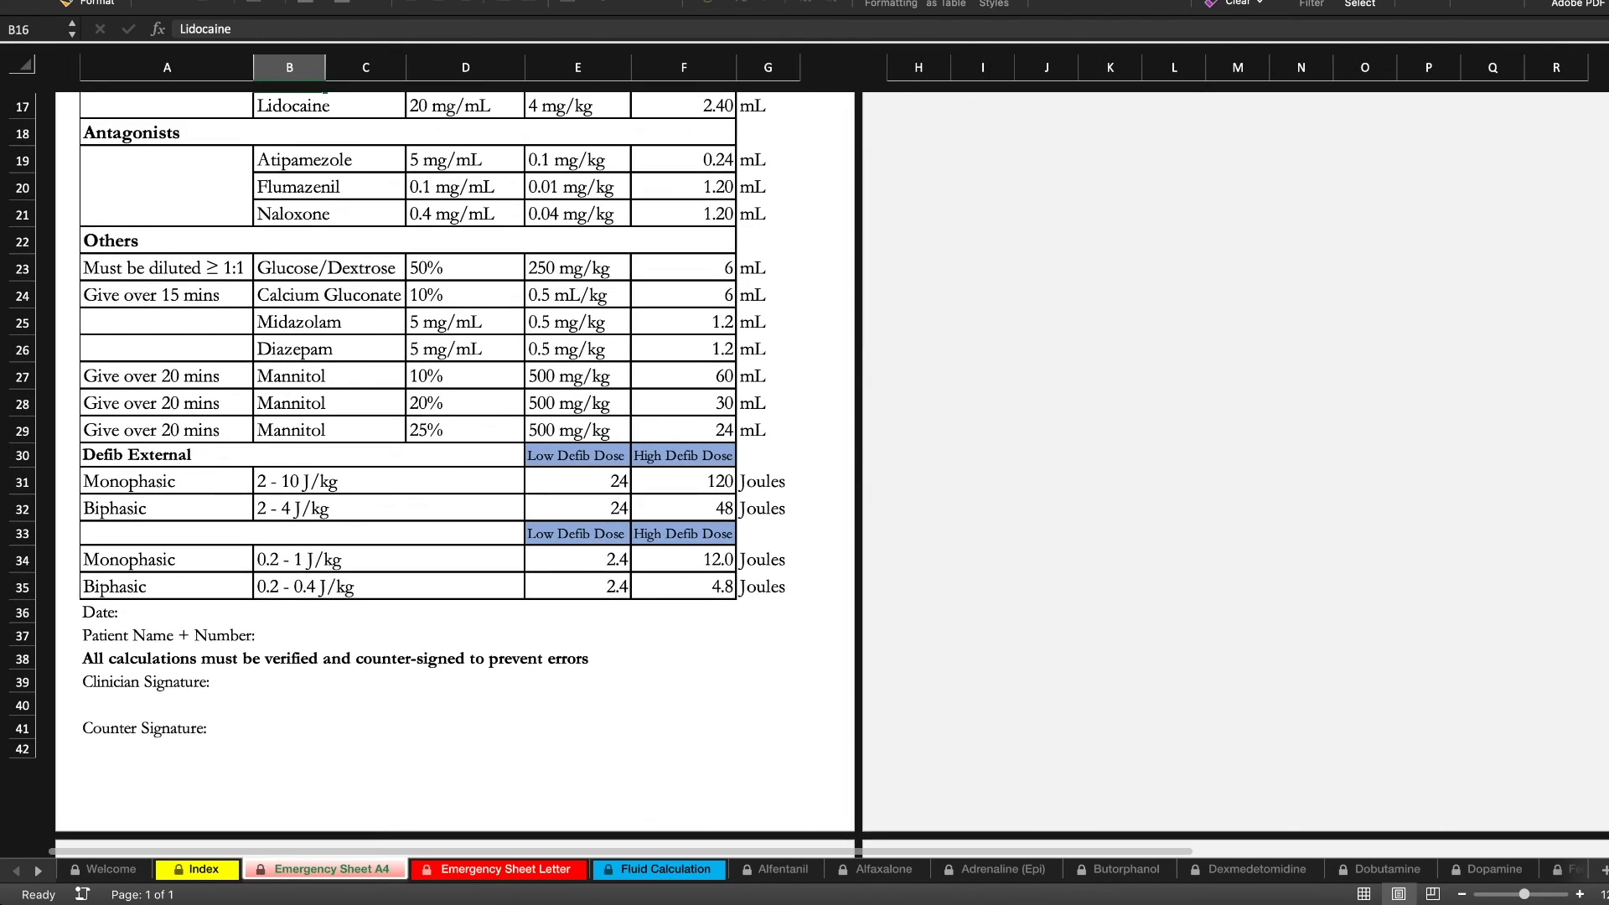
{"action": "left_click", "coordinate": [327, 408]}
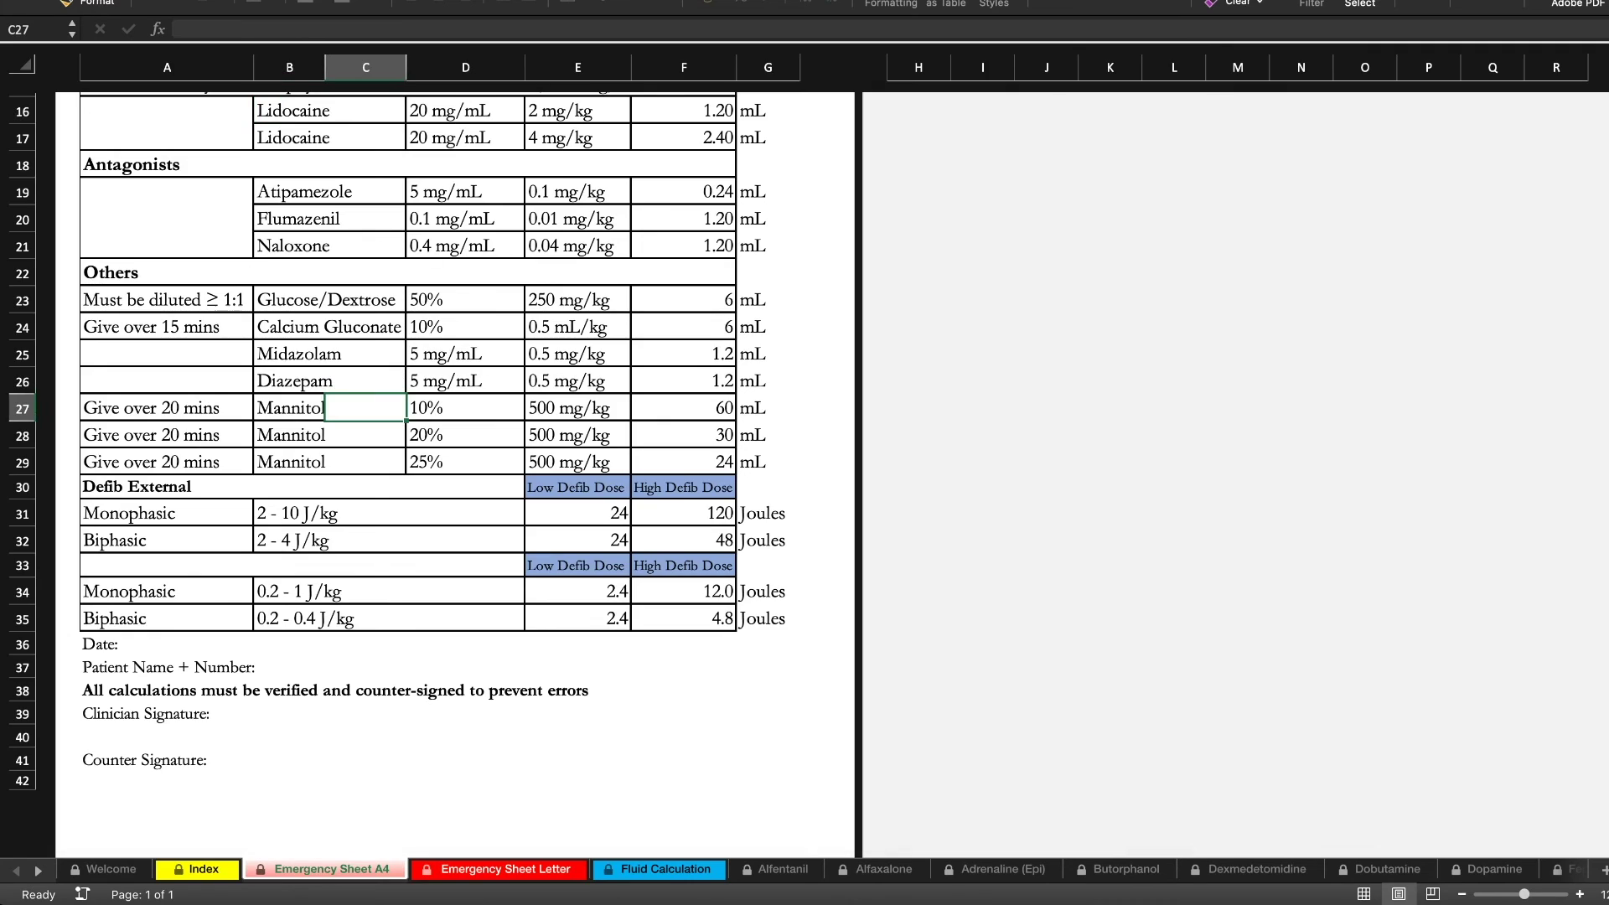
{"action": "key", "text": "Down"}
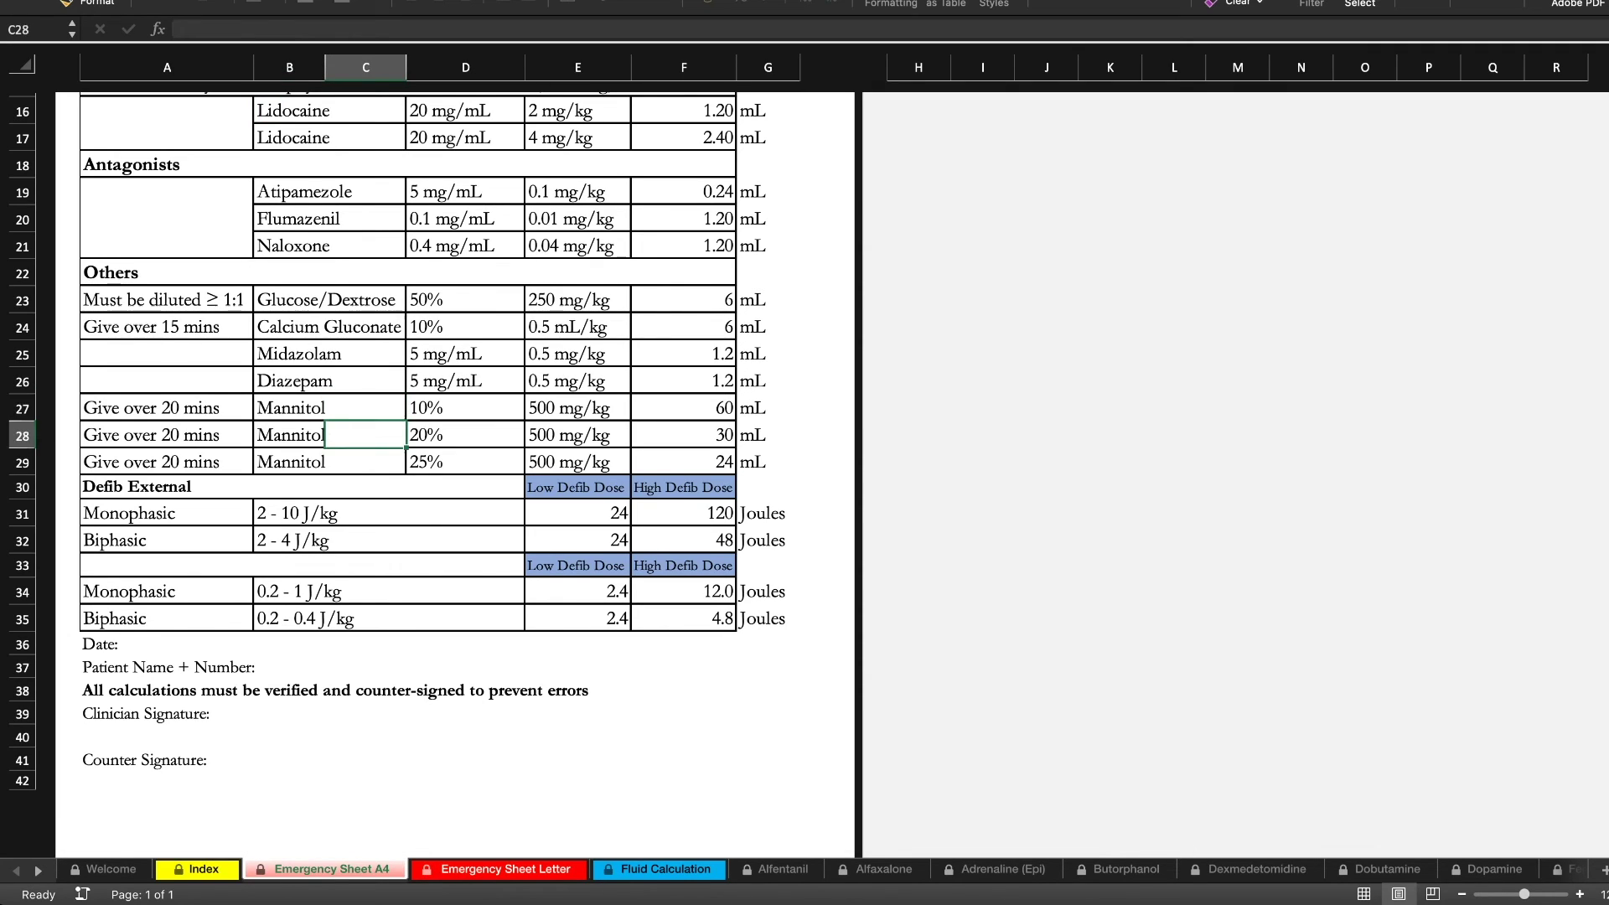
{"action": "key", "text": "Right"}
{"action": "key", "text": "Up"}
{"action": "key", "text": "Down"}
{"action": "key", "text": "Down"}
{"action": "key", "text": "Up"}
{"action": "key", "text": "Up"}
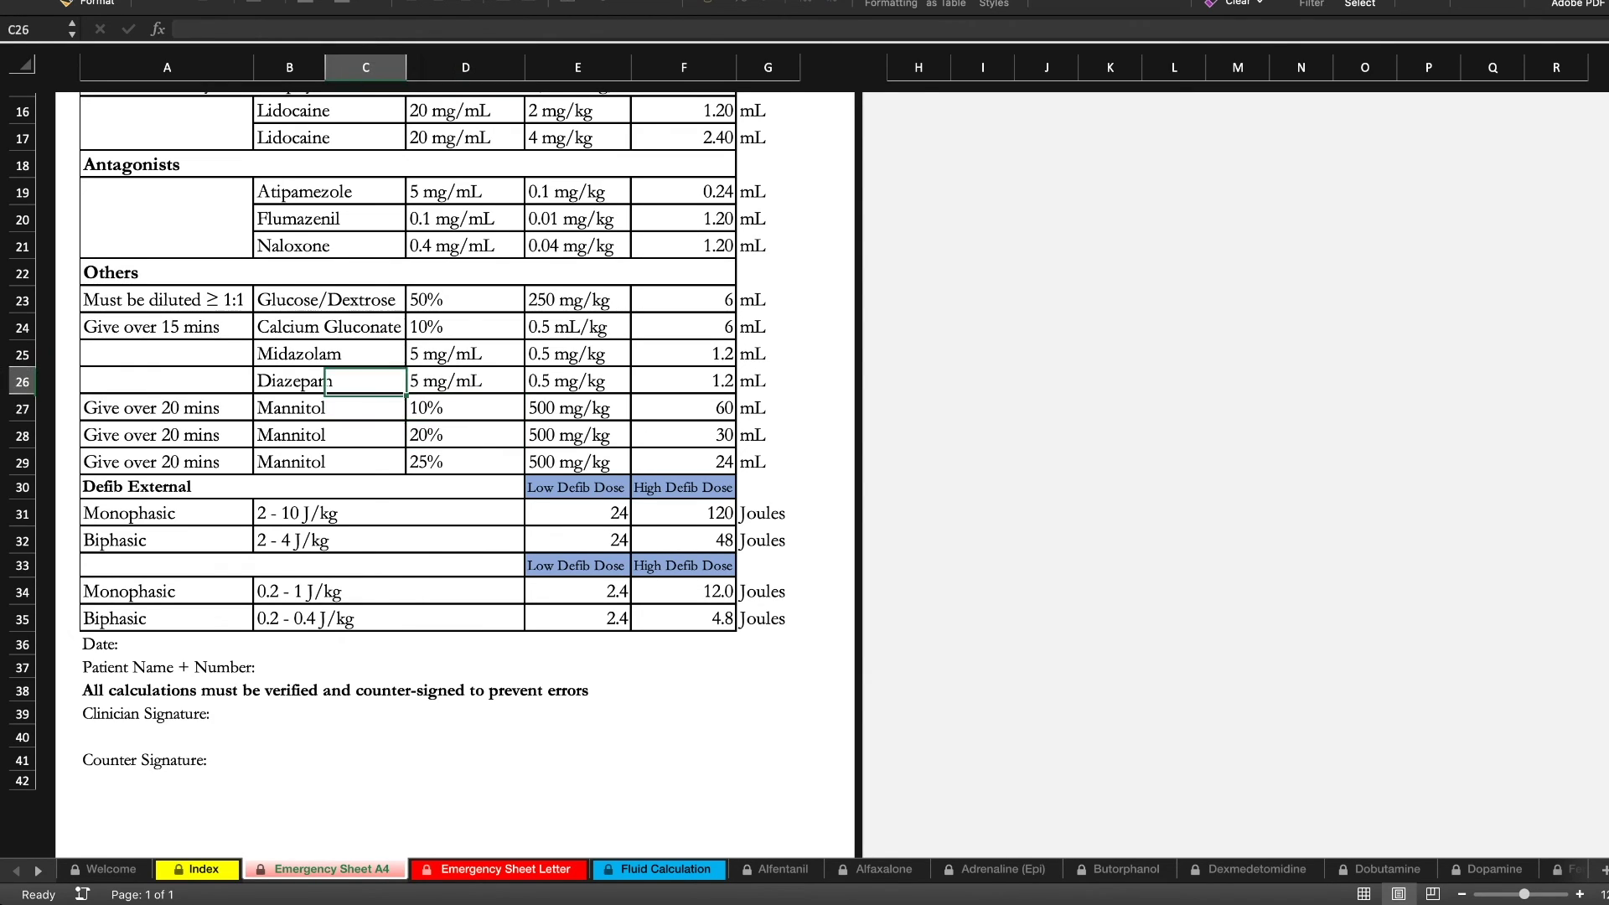
{"action": "key", "text": "Up"}
{"action": "key", "text": "Up"}
{"action": "left_click", "coordinate": [331, 381]}
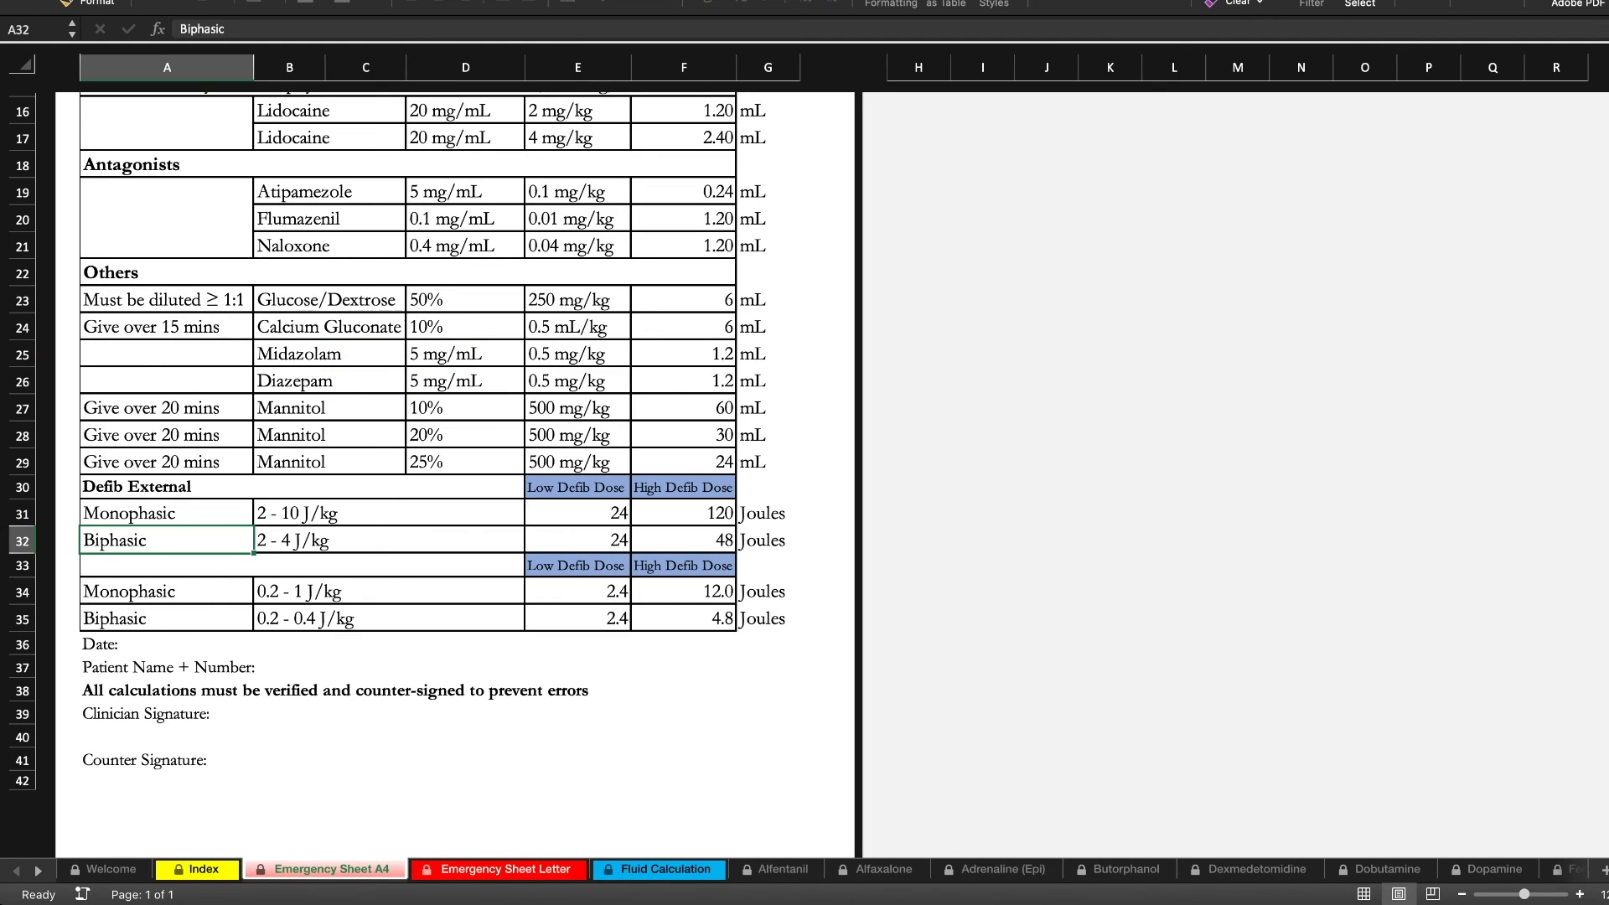
Step: Examine the external defibrillation rows and the second set of defibrillation doses, and return to the Index sheet
{"action": "left_click", "coordinate": [327, 540]}
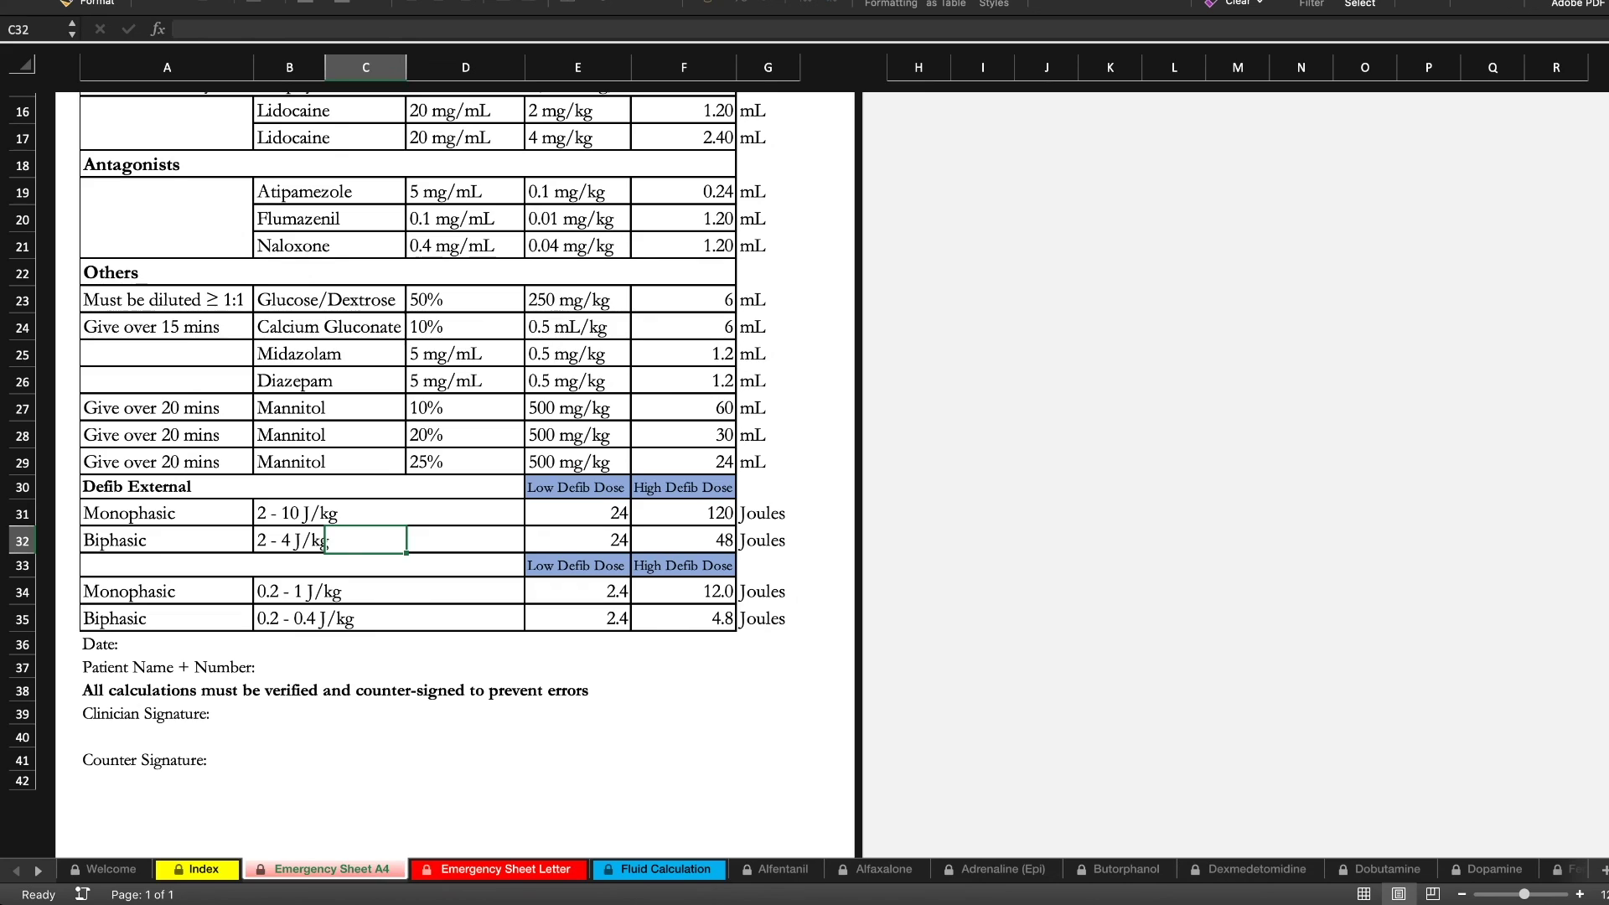
{"action": "left_click", "coordinate": [167, 566]}
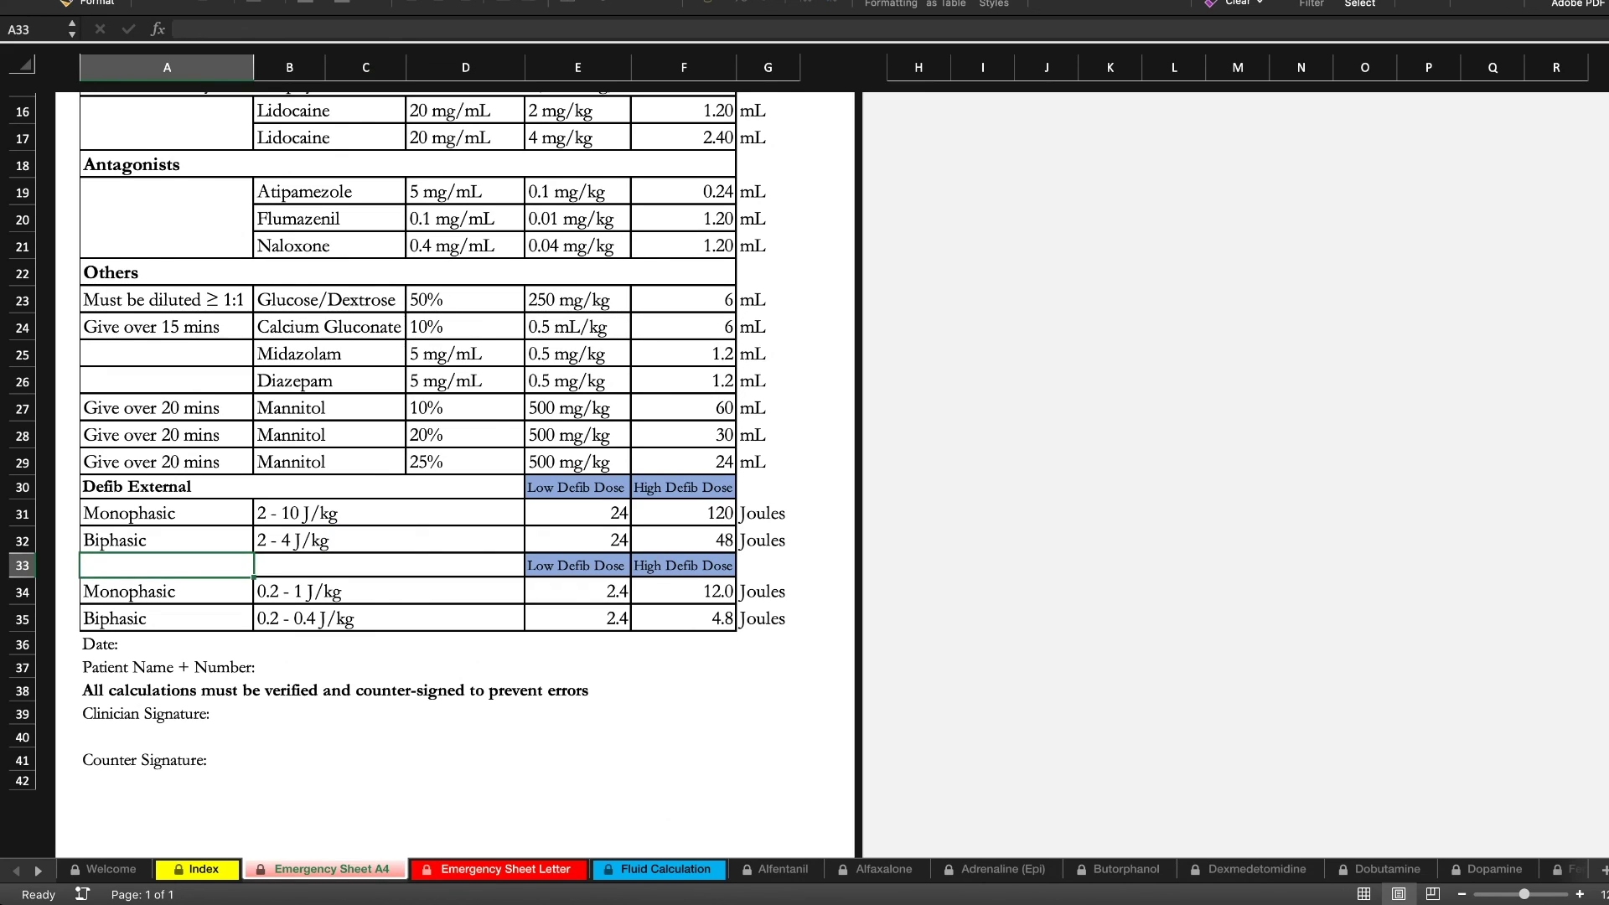
{"action": "left_click", "coordinate": [167, 540]}
{"action": "left_click", "coordinate": [167, 565]}
{"action": "key", "text": "Right"}
{"action": "key", "text": "Right"}
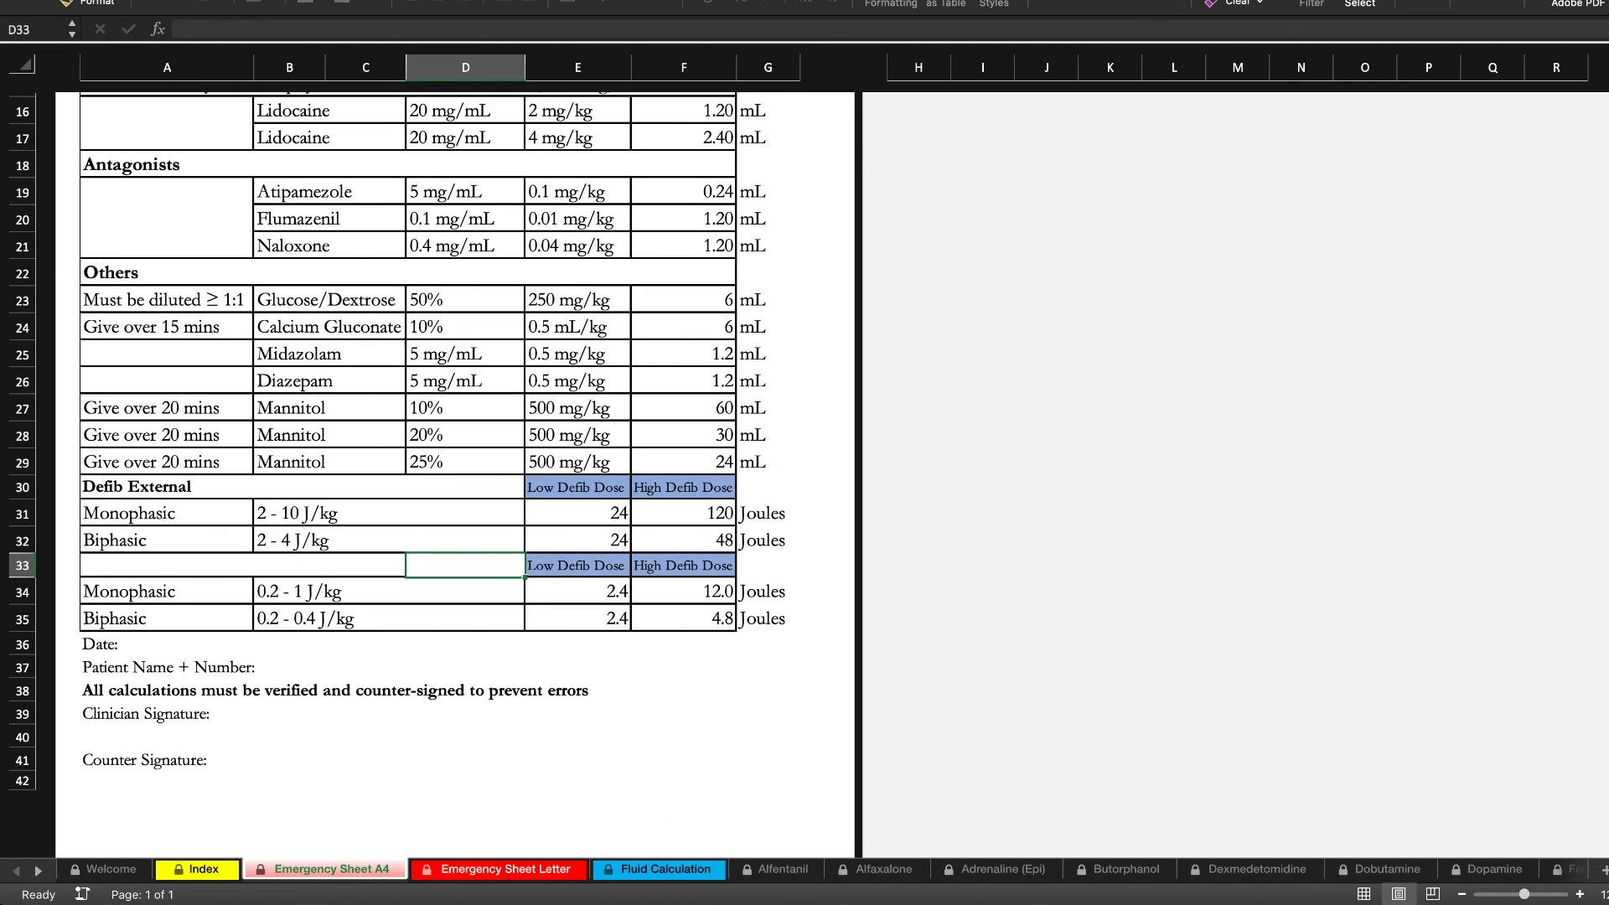
{"action": "left_click", "coordinate": [198, 870]}
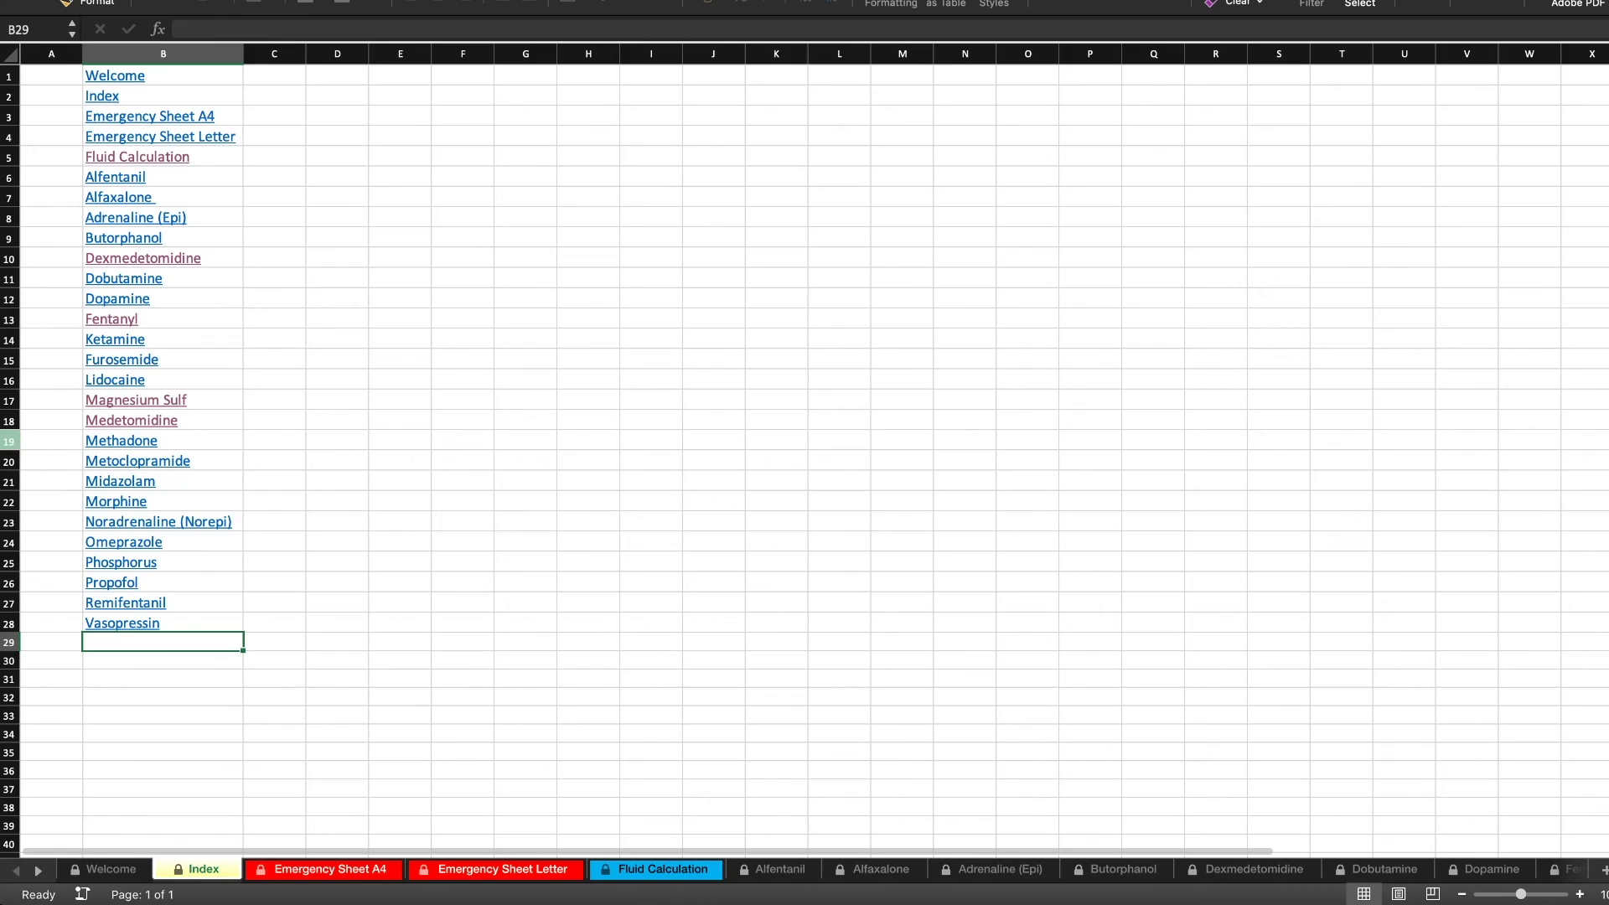